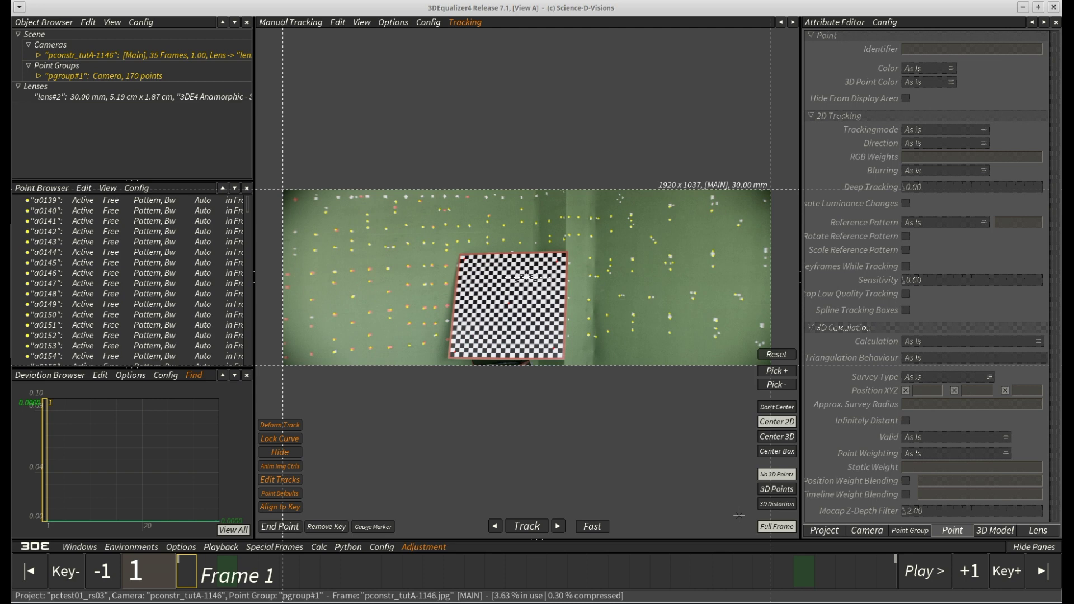
Step: Play the shot in an enlarged tracking view, stopping back on frame 1
key(ctrl+h)
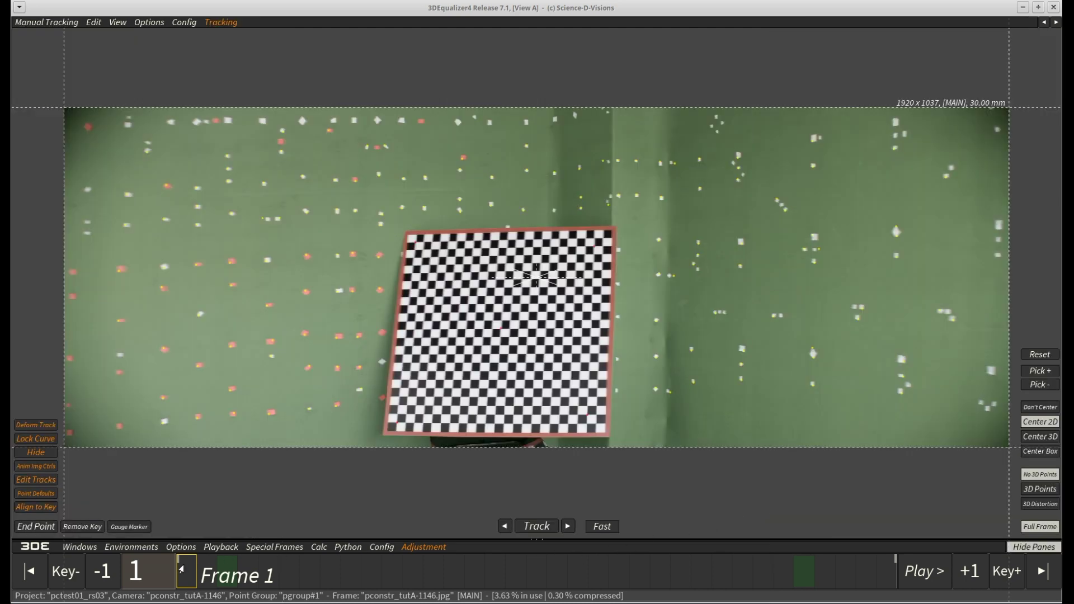
mouse_move(181, 569)
mouse_down()
mouse_move(887, 571)
mouse_move(187, 571)
mouse_up()
key(space)
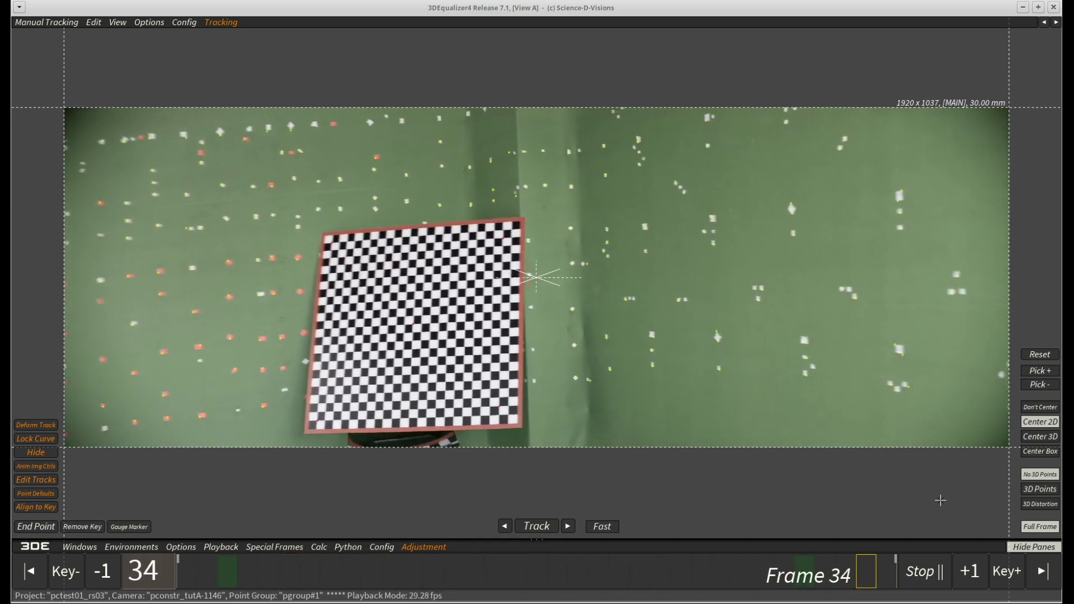
key(space)
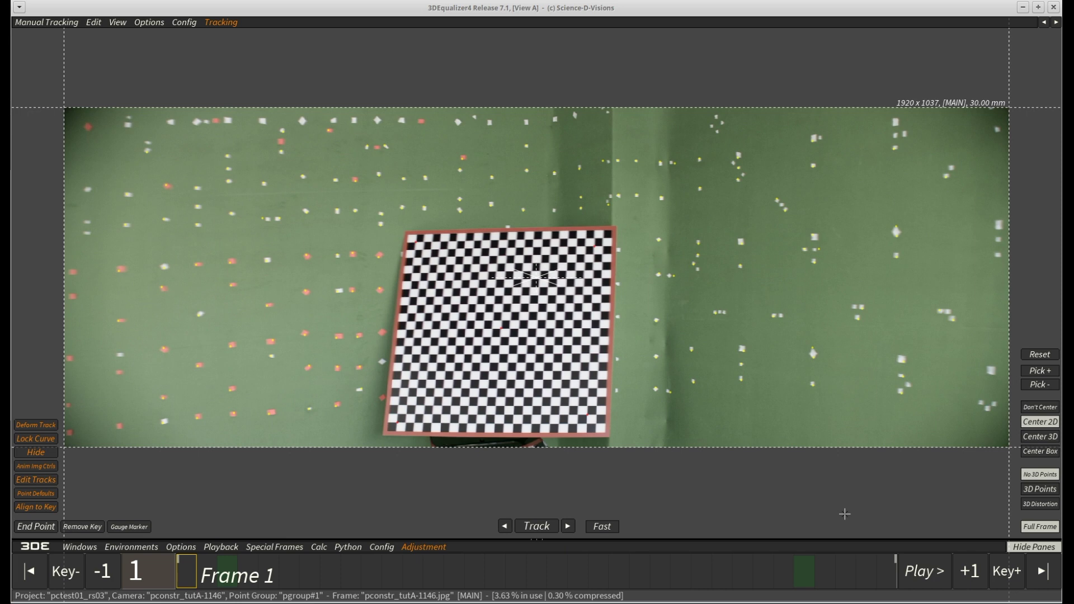
key(Tab)
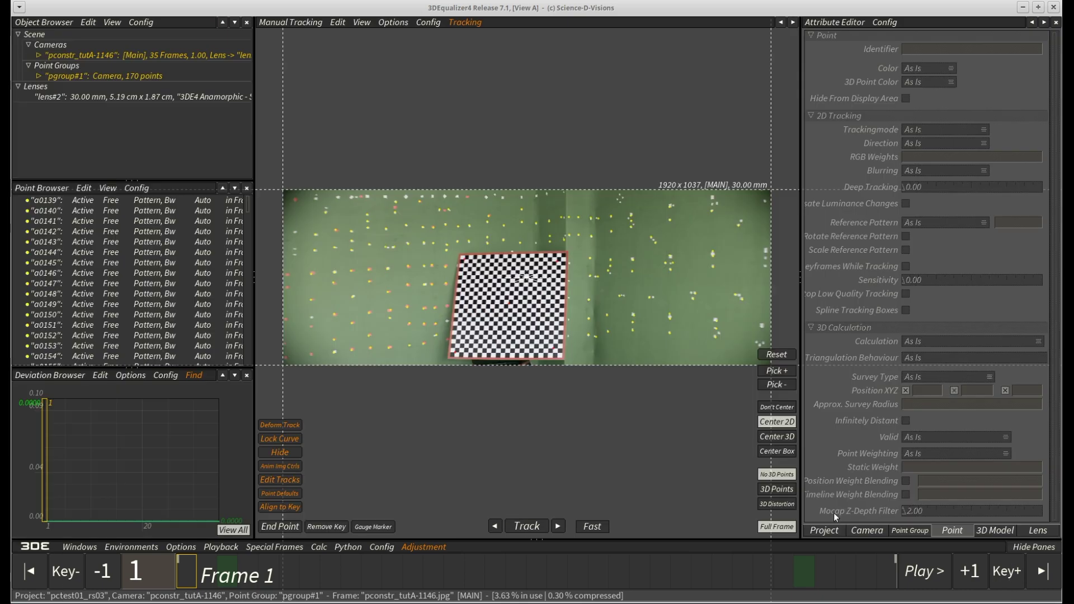
Step: Select all tracked points and play the shot to review them, returning to frame 1
right_click(93, 238)
mouse_move(120, 264)
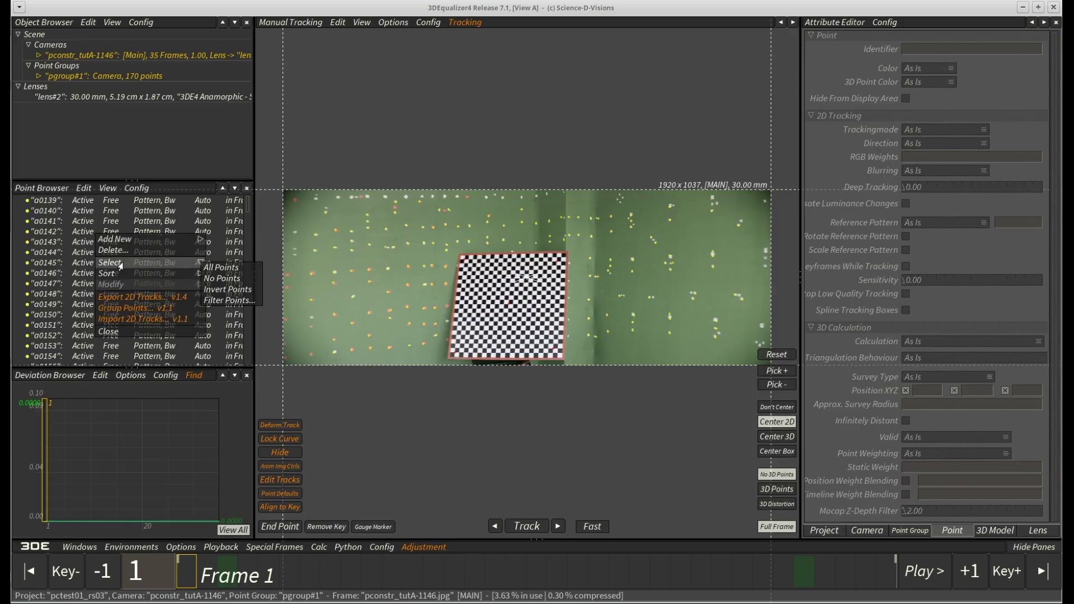
click(222, 268)
key(Tab)
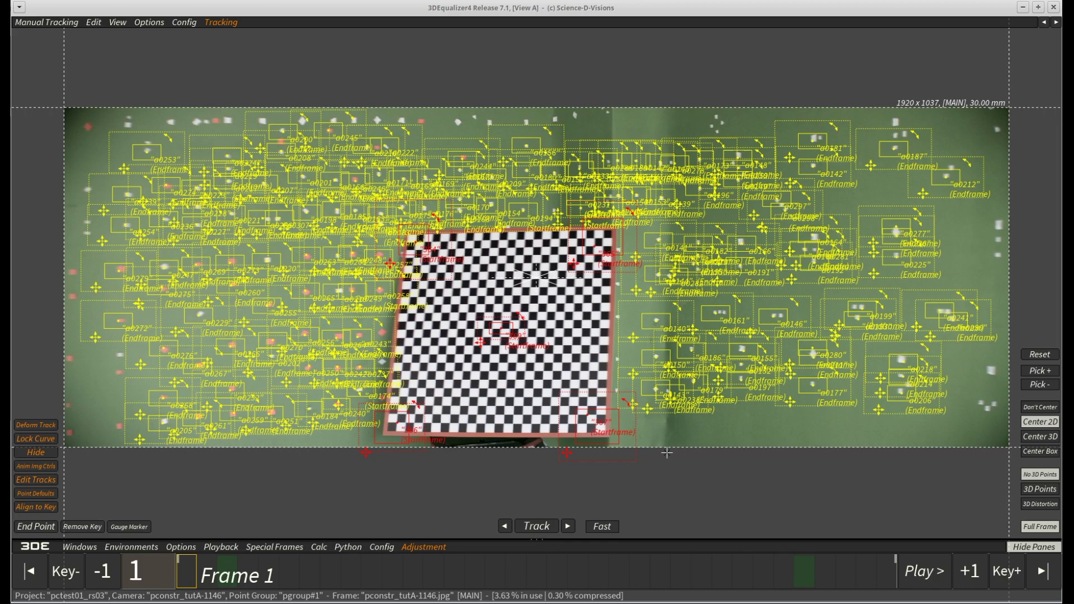
key(t)
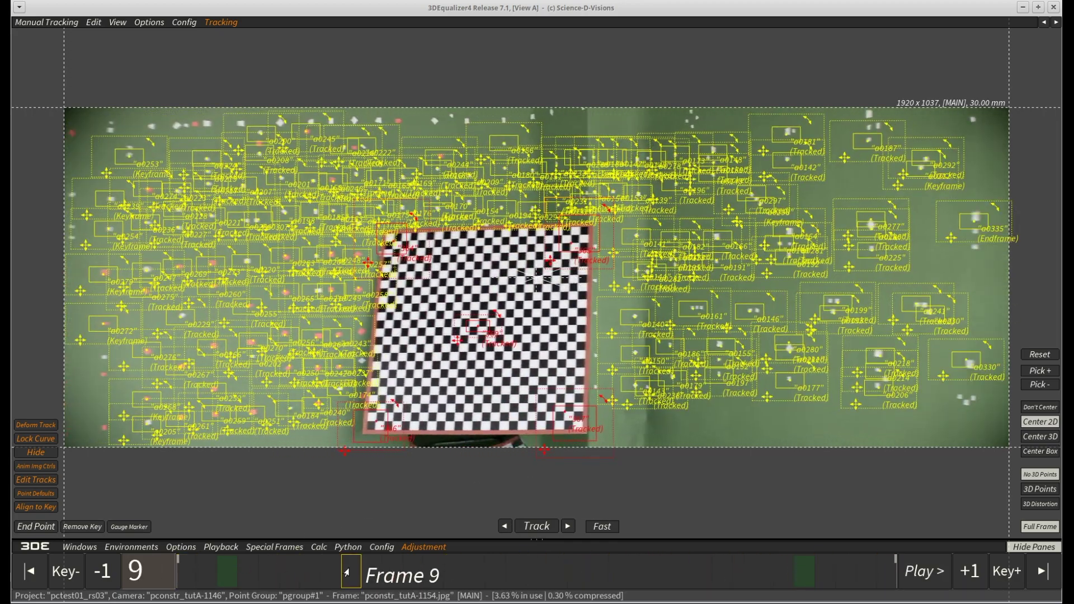
drag(347, 572, 188, 572)
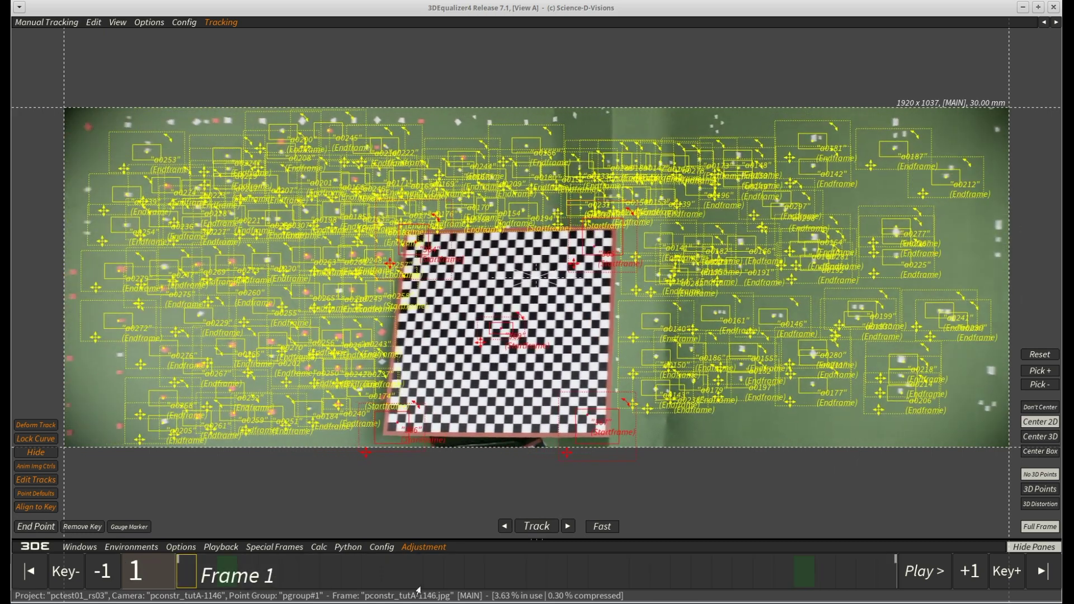
Step: Keep only the red checkerboard points 364–369 selected and scrub to frame 35
key(Tab)
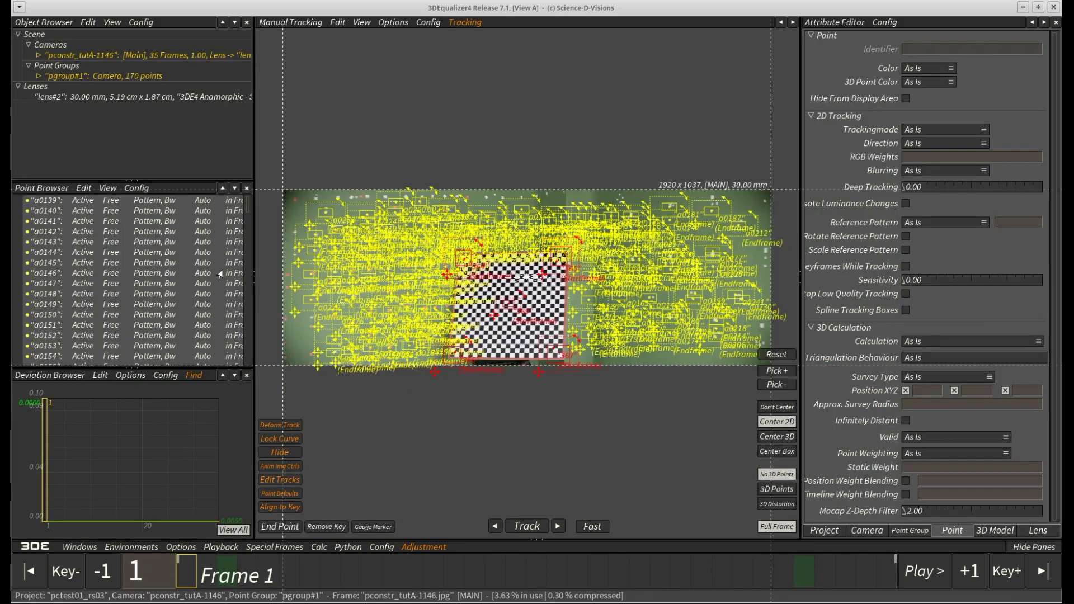
drag(246, 207, 246, 358)
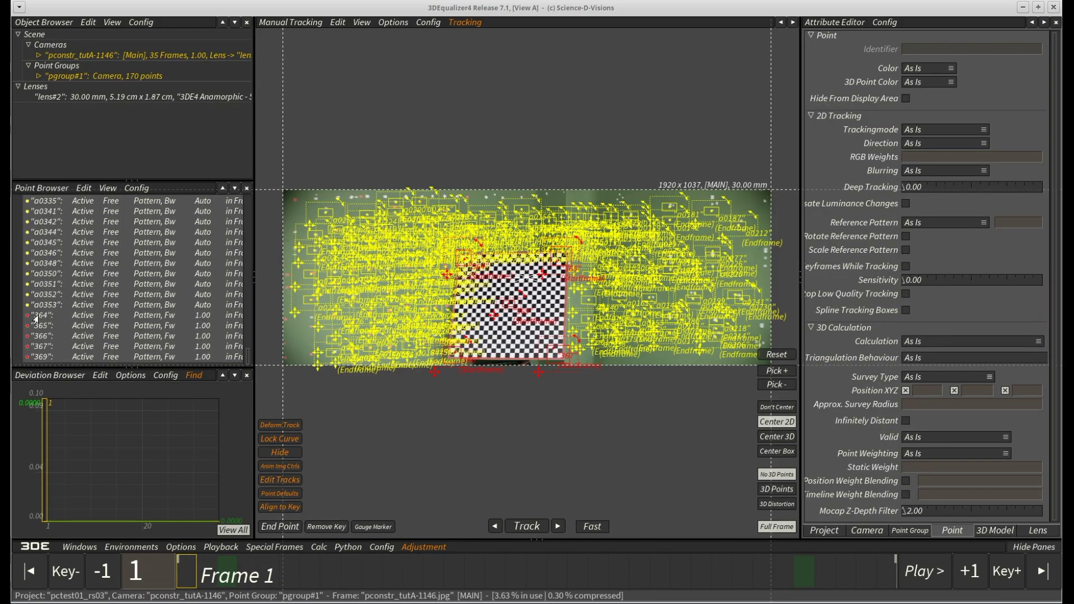
key(h)
key(Tab)
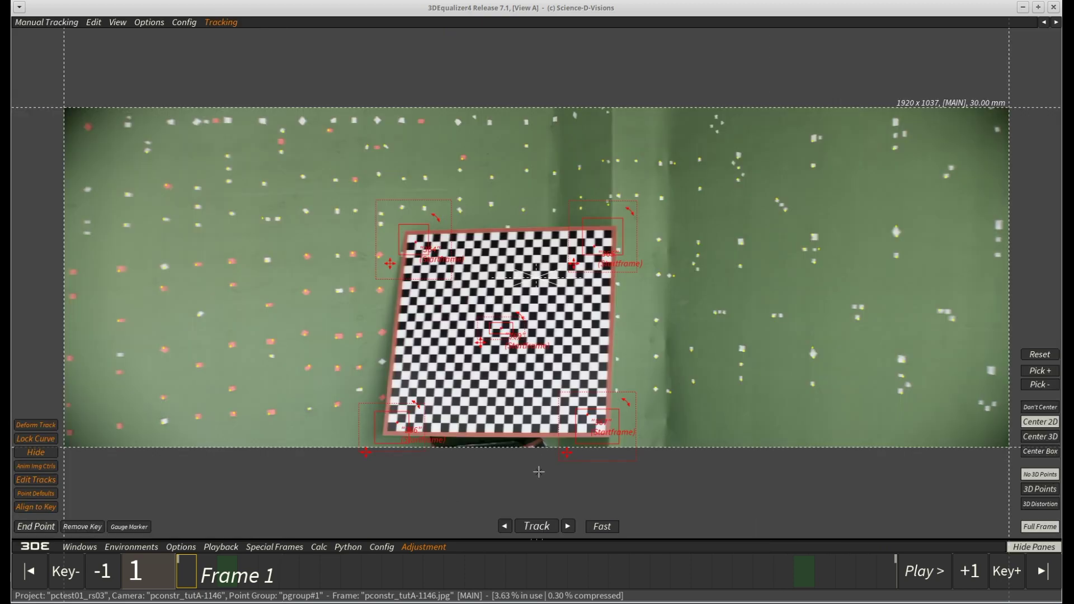
mouse_move(185, 575)
mouse_down()
mouse_move(887, 574)
mouse_move(193, 568)
mouse_up()
key(ctrl+h)
Step: Deselect points 364–369, show lens#2's distortion parameters, and switch to 3D Orientation
click(658, 473)
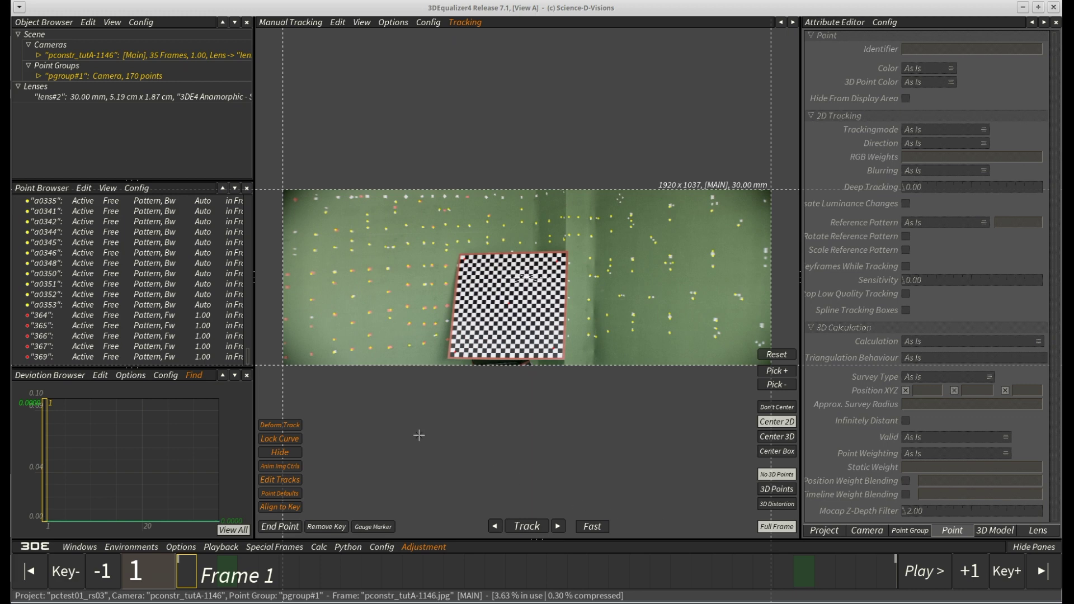
click(102, 98)
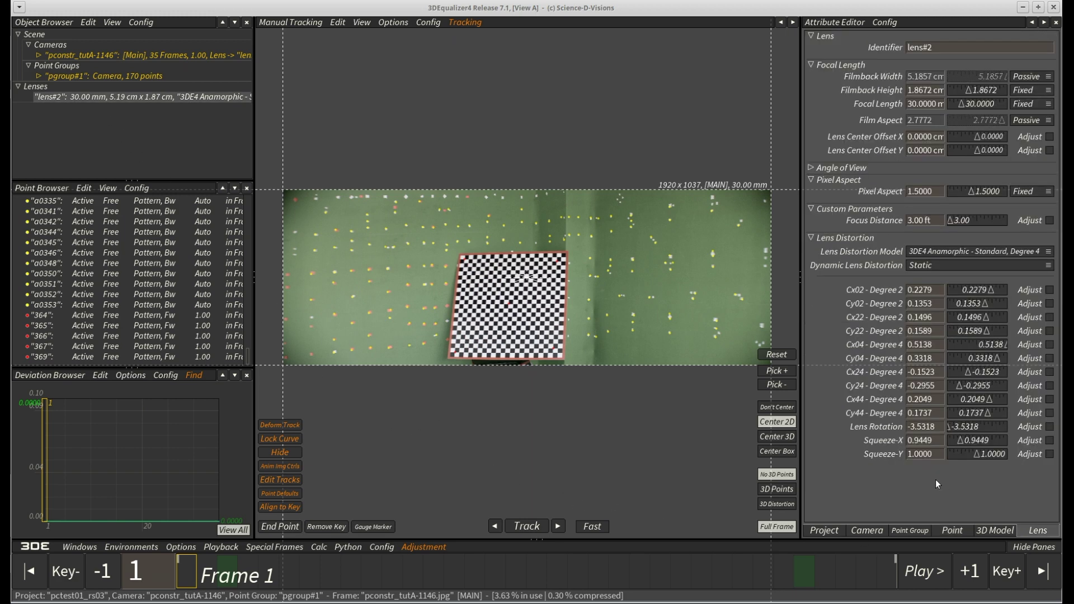
mouse_move(962, 483)
mouse_down()
mouse_move(1002, 261)
mouse_move(974, 481)
mouse_up()
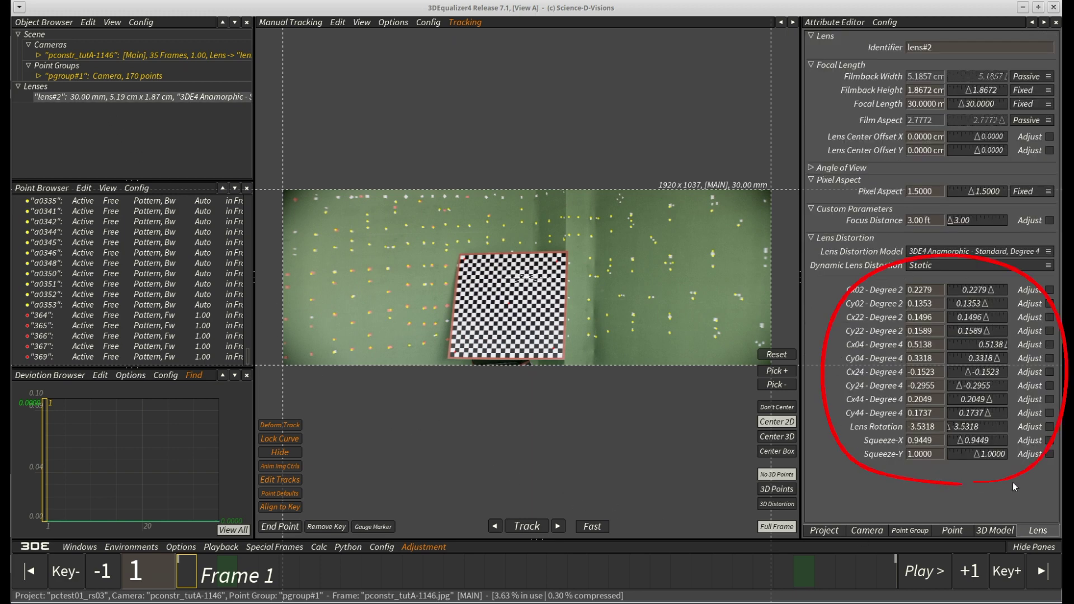
key(F6)
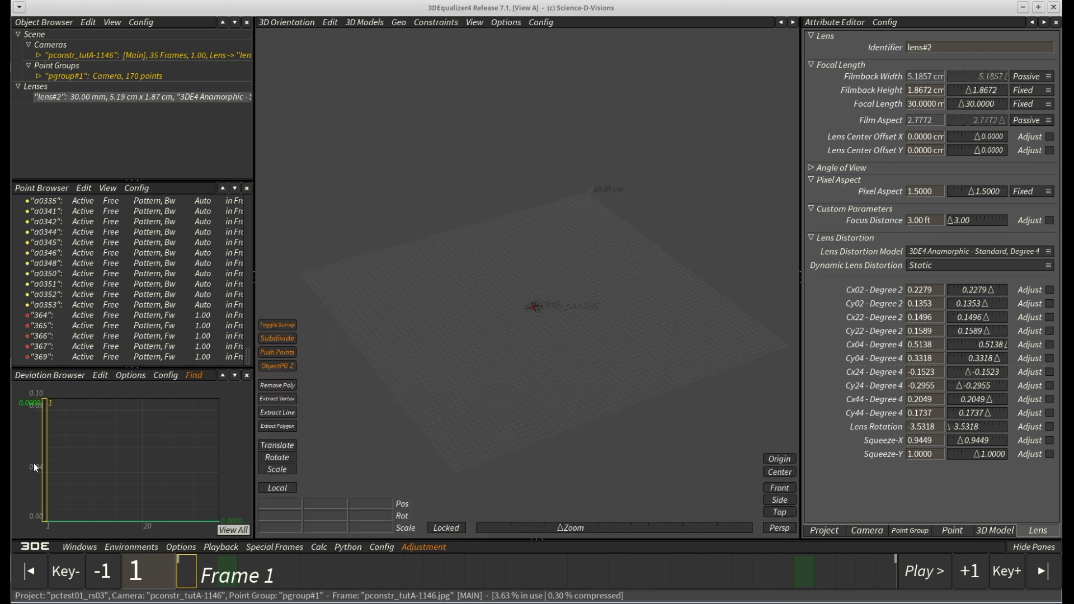
Step: Run Calc All From Scratch, keep the result, and view the point cloud orthographically
click(318, 547)
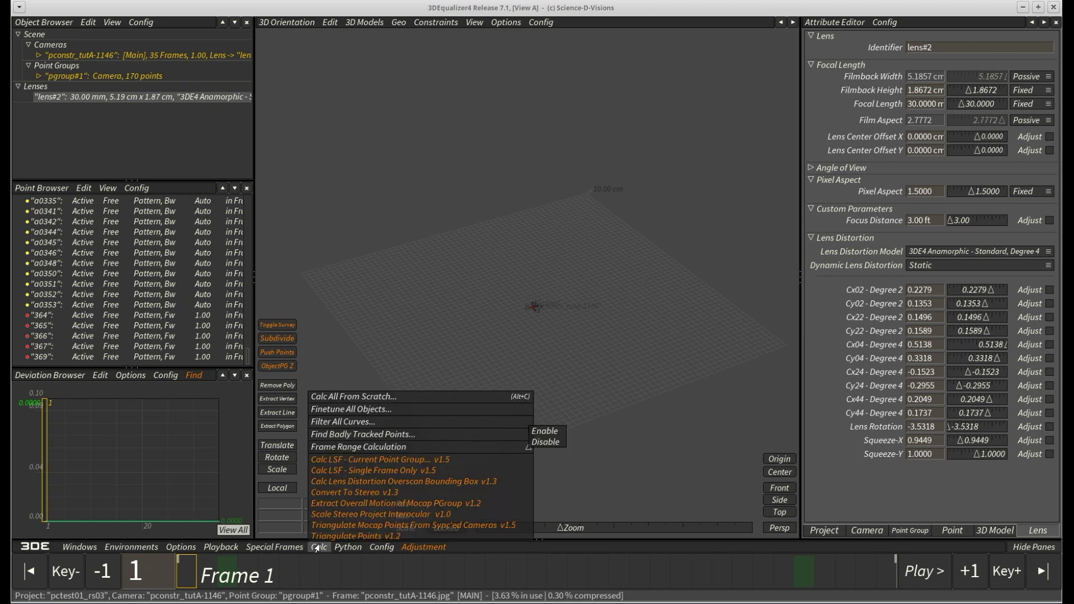
click(364, 398)
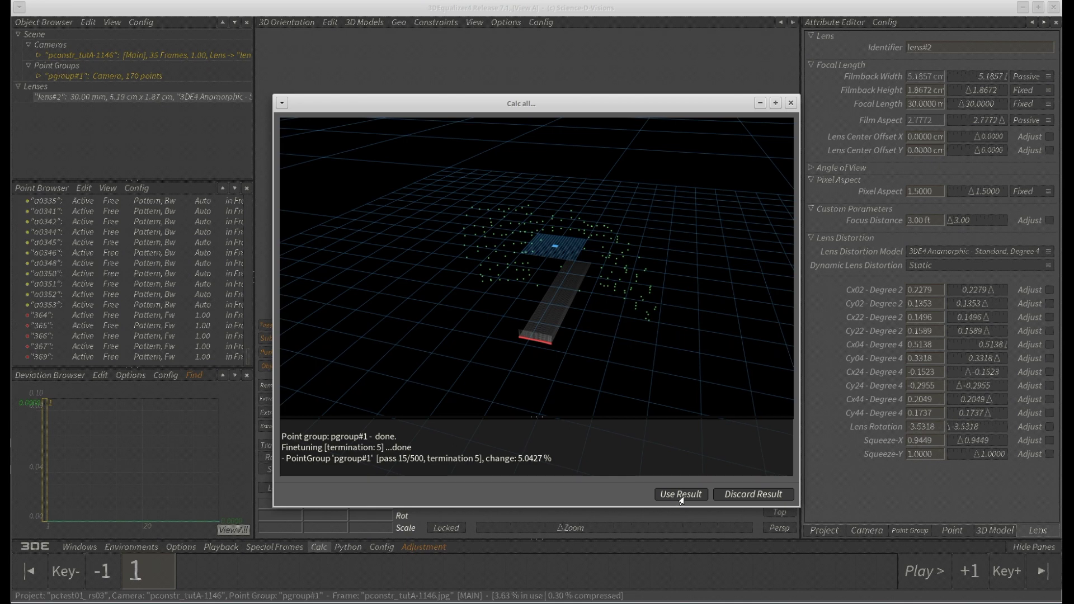
click(681, 495)
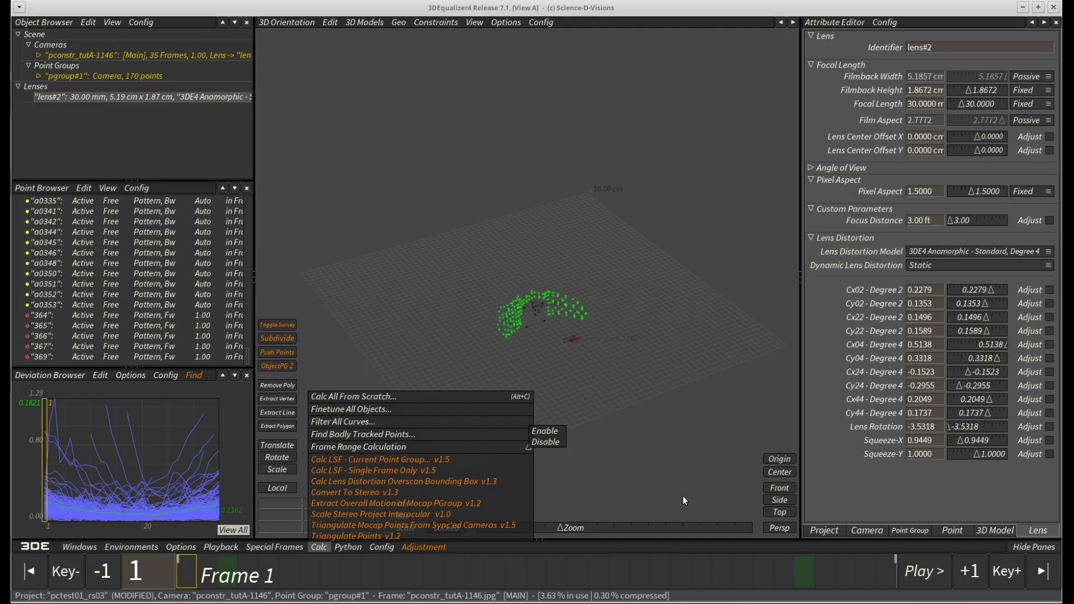
click(586, 408)
scroll(576, 417, up, 5)
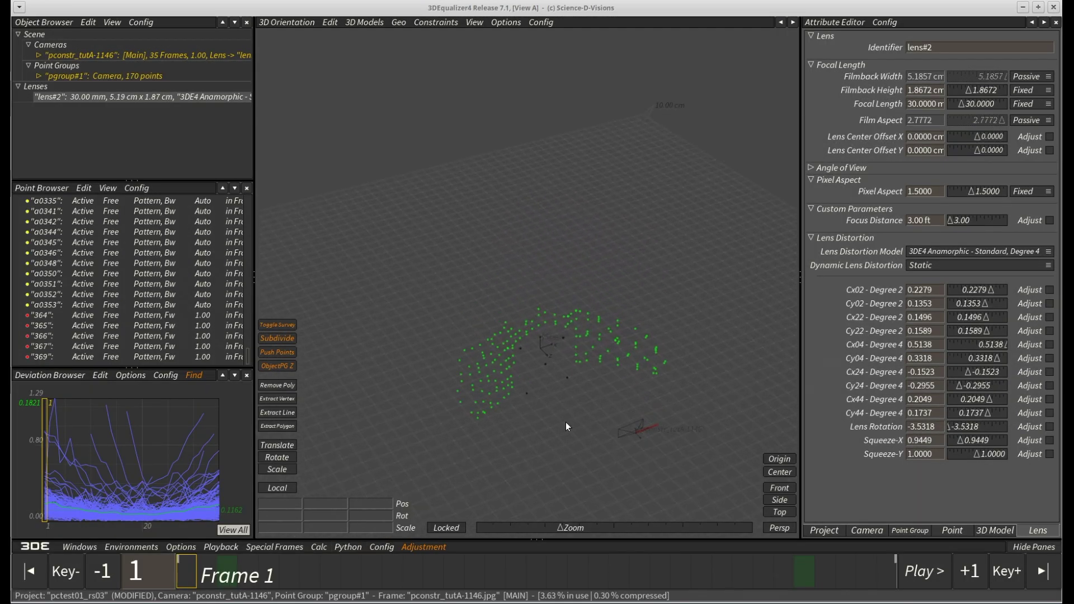
middle_drag(718, 414, 707, 419)
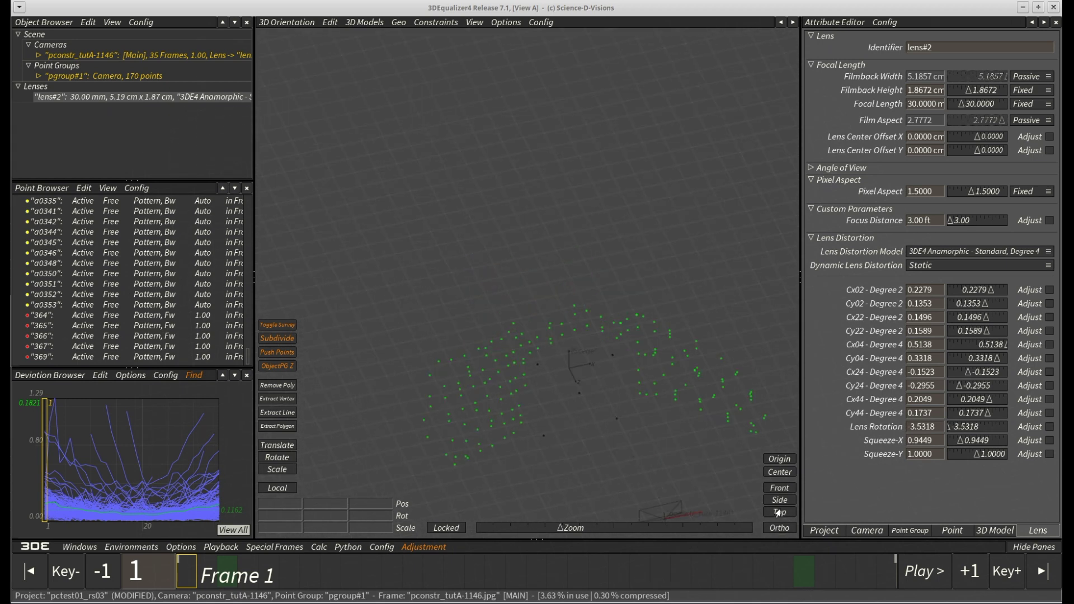
click(779, 528)
middle_drag(737, 355, 727, 390)
middle_drag(614, 386, 591, 385)
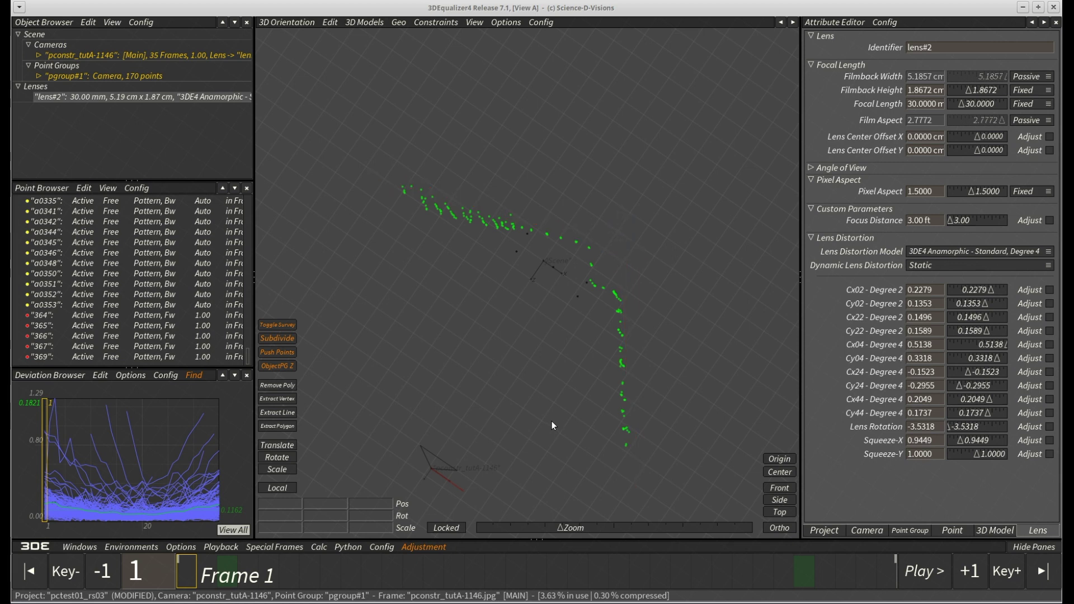
middle_drag(552, 424, 595, 397)
click(781, 530)
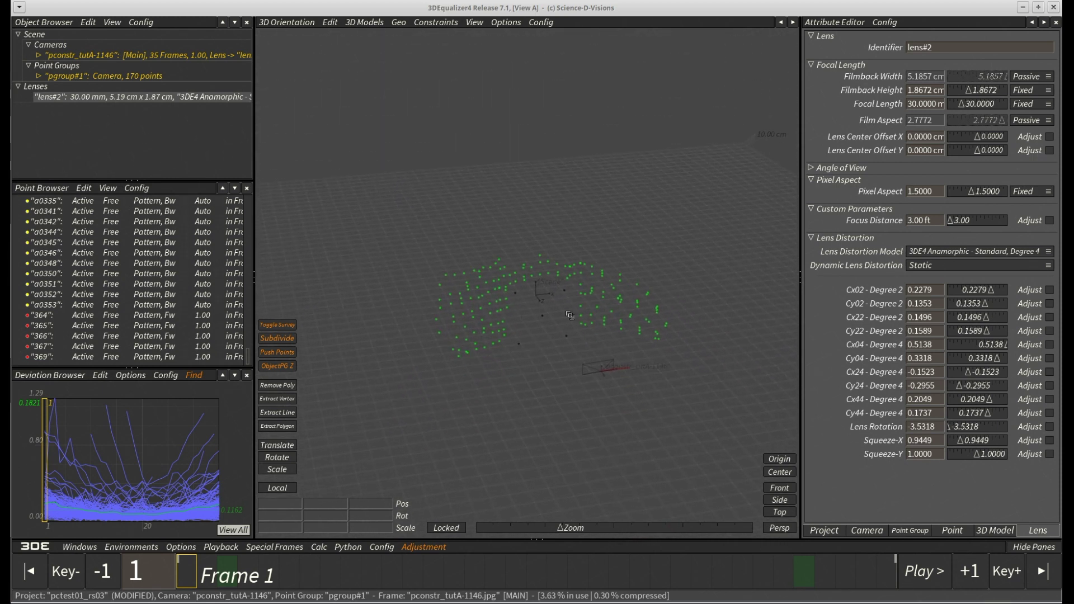
middle_drag(576, 407, 457, 357)
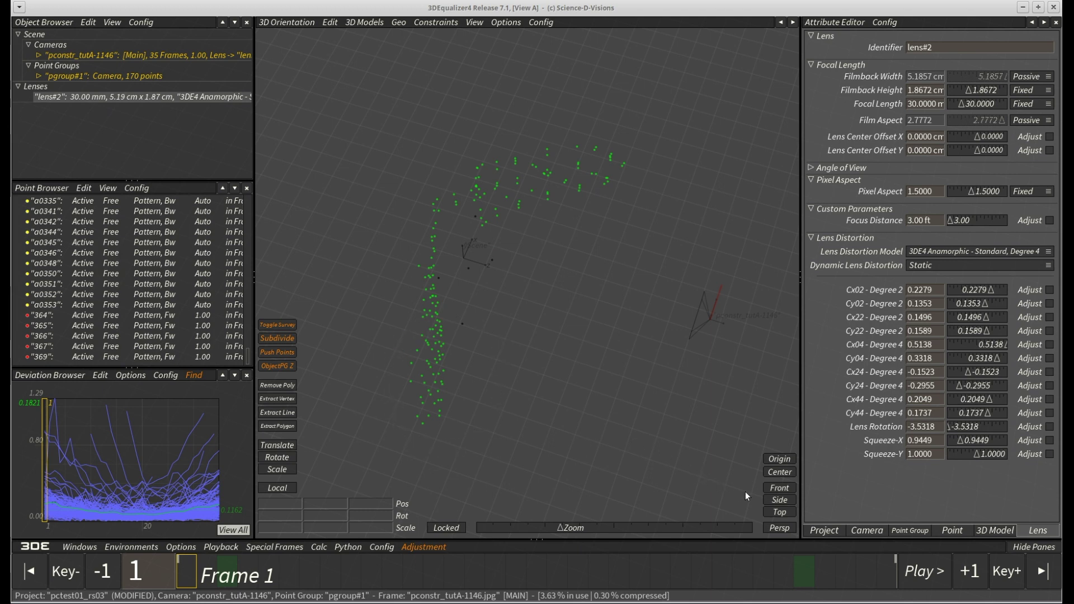
middle_drag(746, 496, 685, 466)
Step: Add a parameter adjustment pane below lens#2's attributes
click(885, 23)
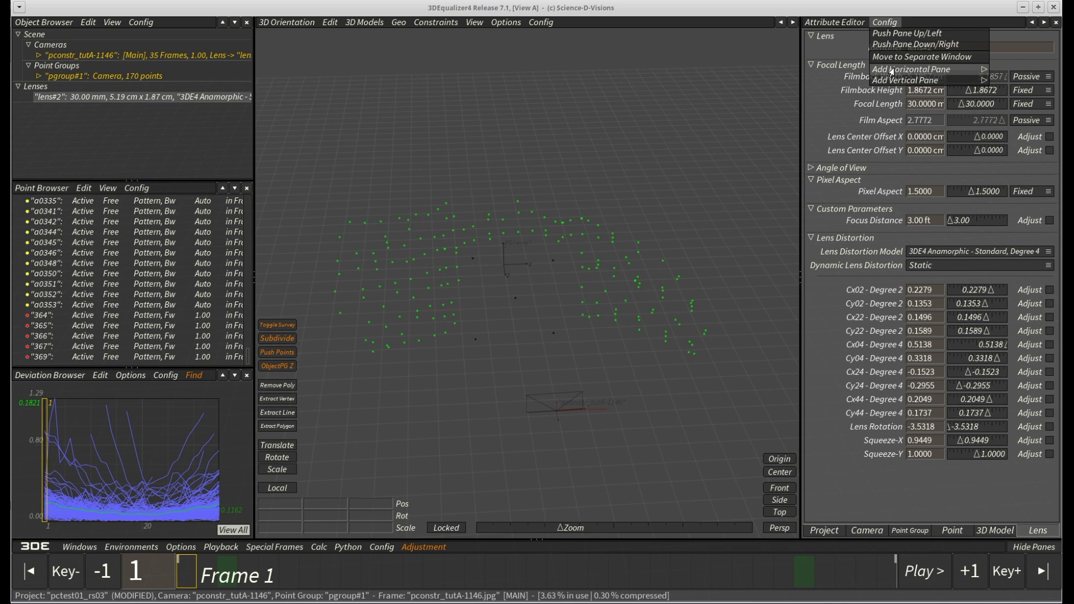
mouse_move(892, 71)
click(888, 122)
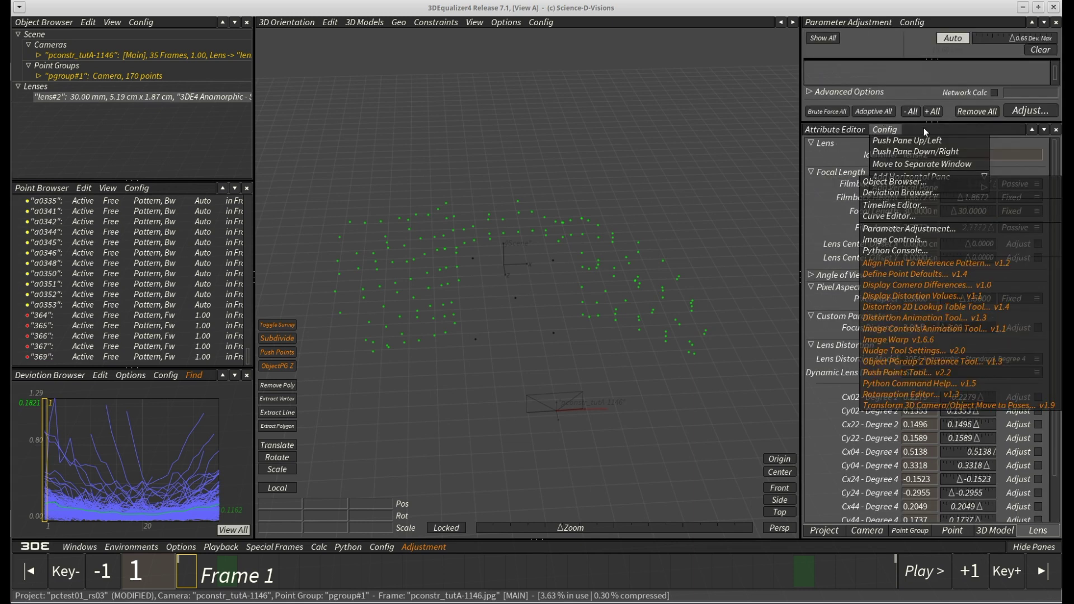
click(1044, 22)
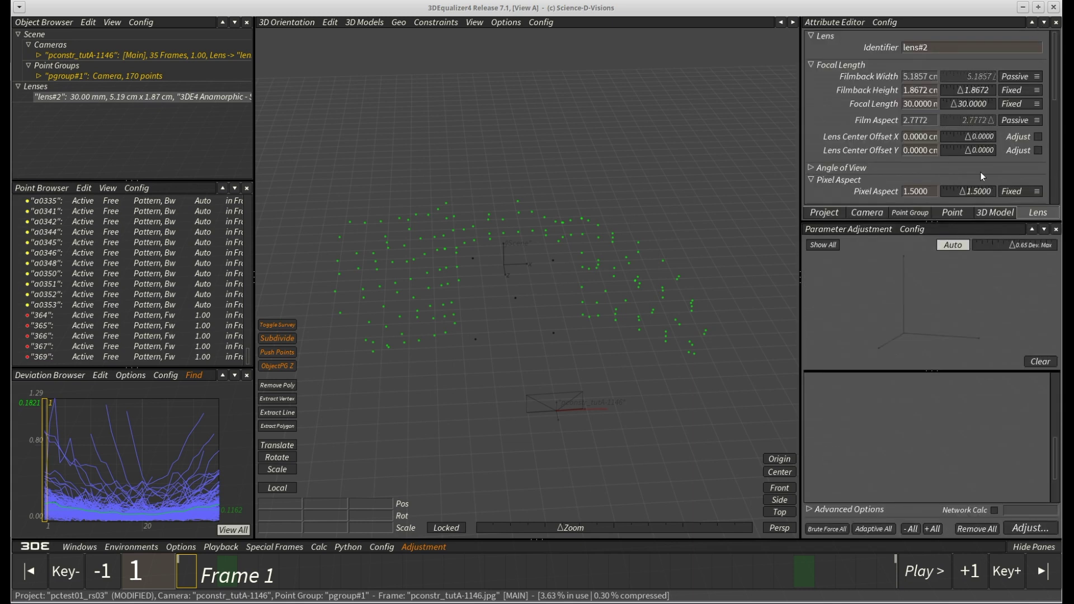
Step: Mark the focal length for adjustment with a Wide 5–100 mm range and 50 samples
click(1019, 104)
click(1014, 122)
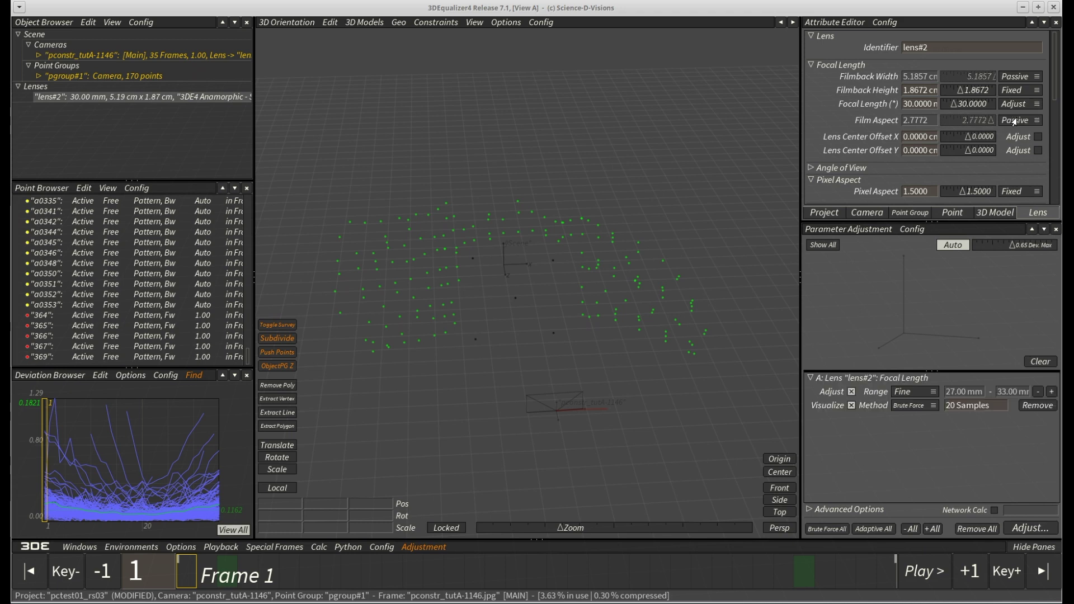
click(913, 394)
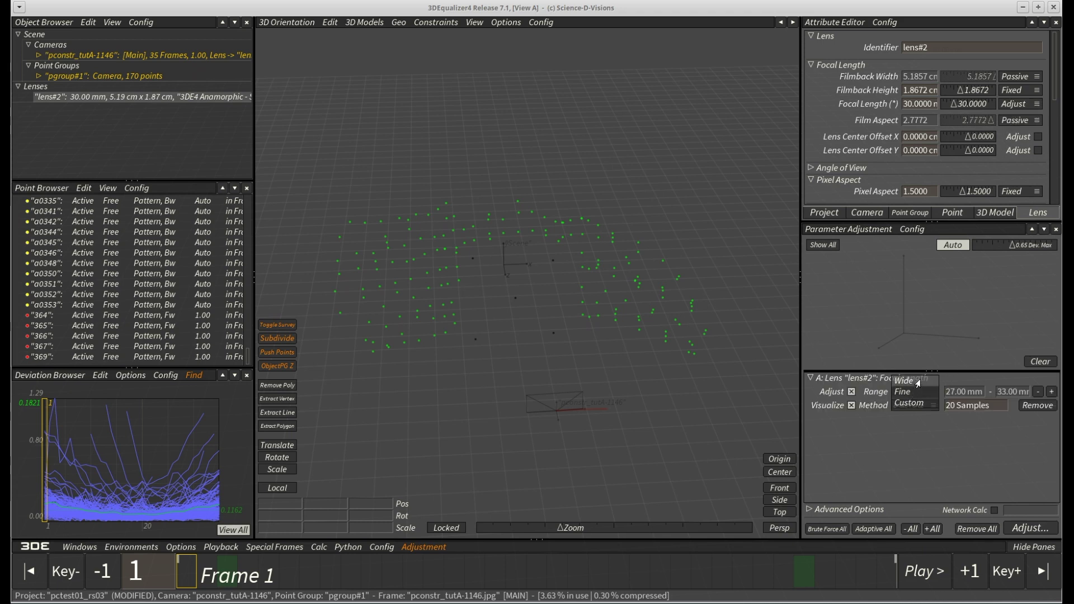
click(917, 382)
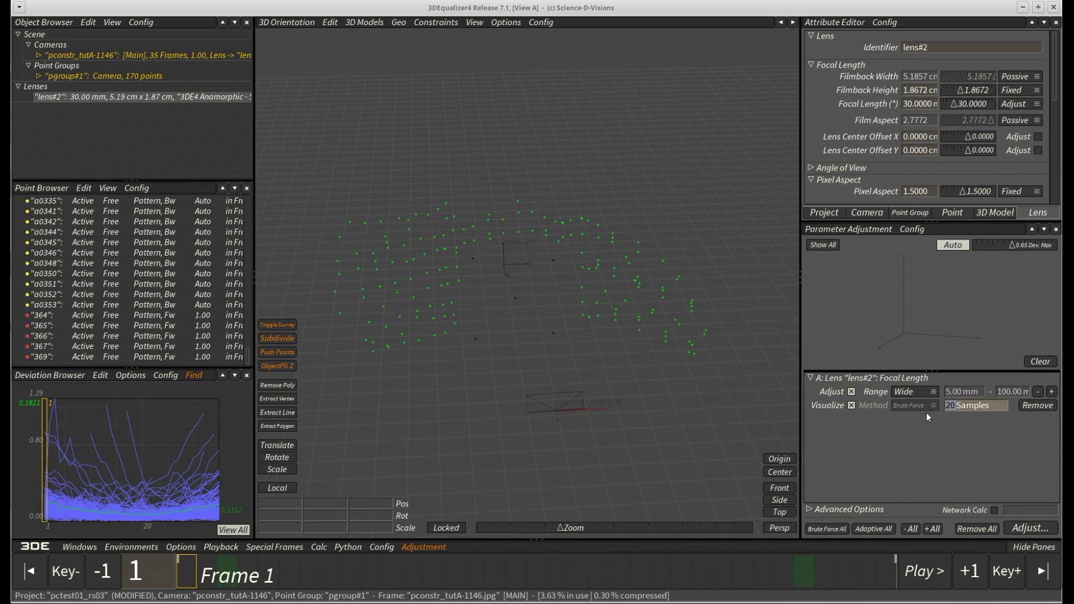
text(50)
key(Return)
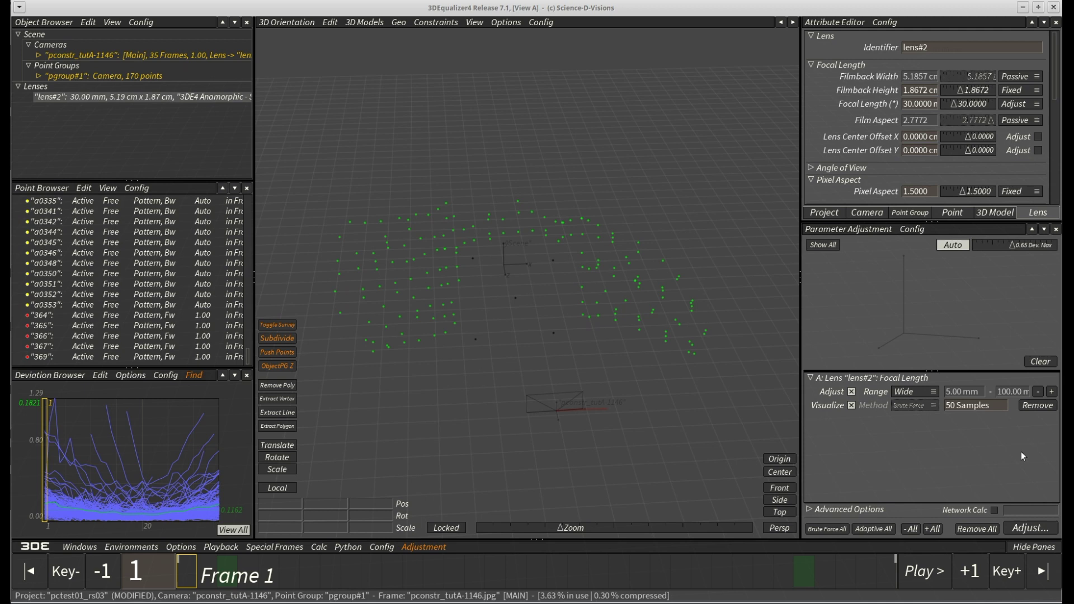
Step: Enable Network Calc, run the focal length adjustment, and transfer the best 39.90 mm result
click(994, 511)
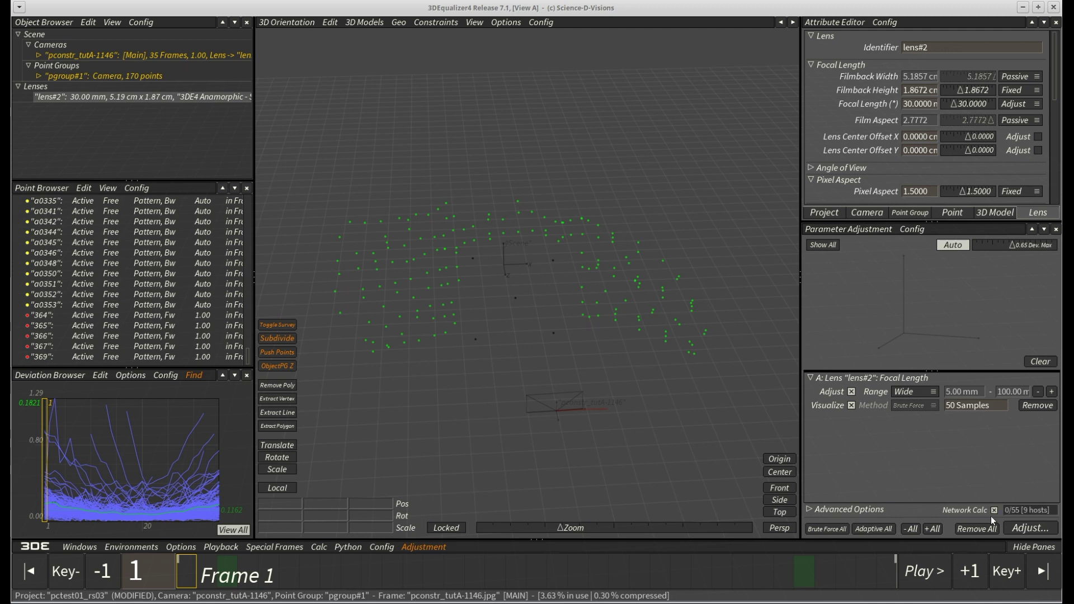
click(1036, 529)
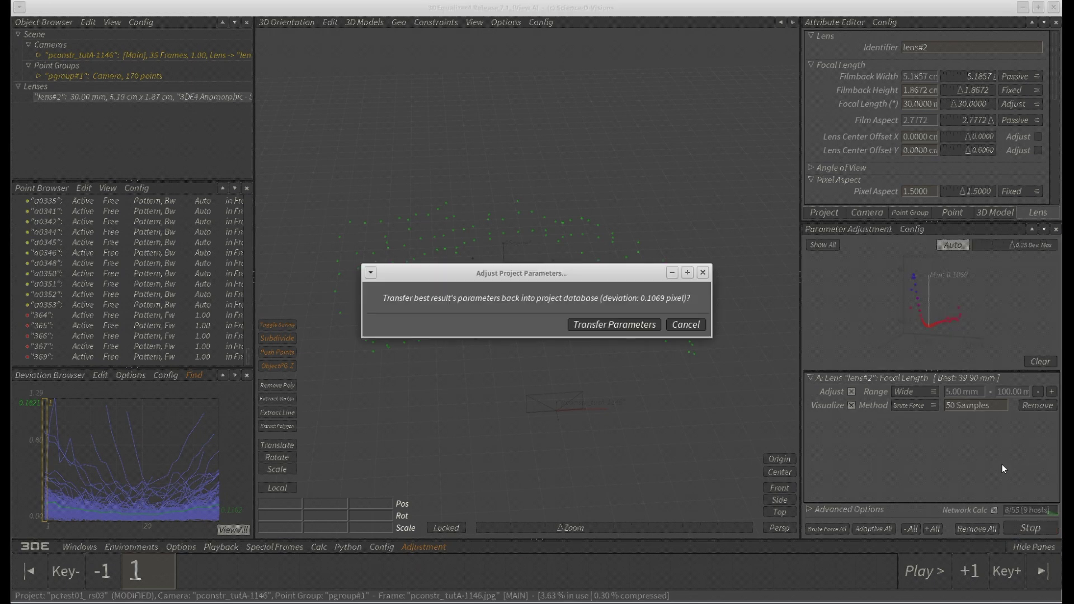
click(615, 325)
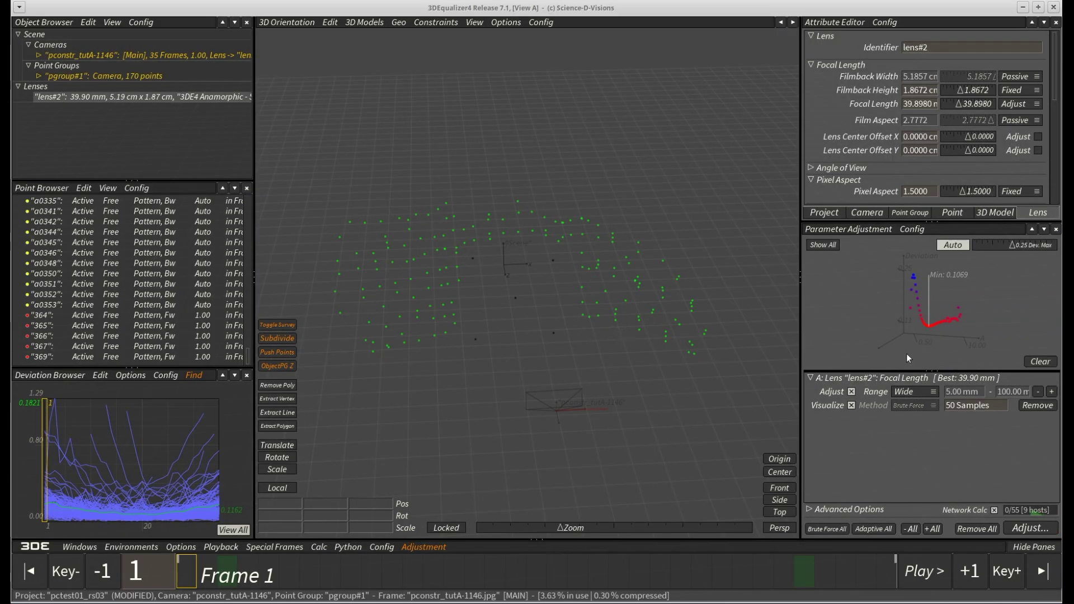
drag(907, 354, 1004, 364)
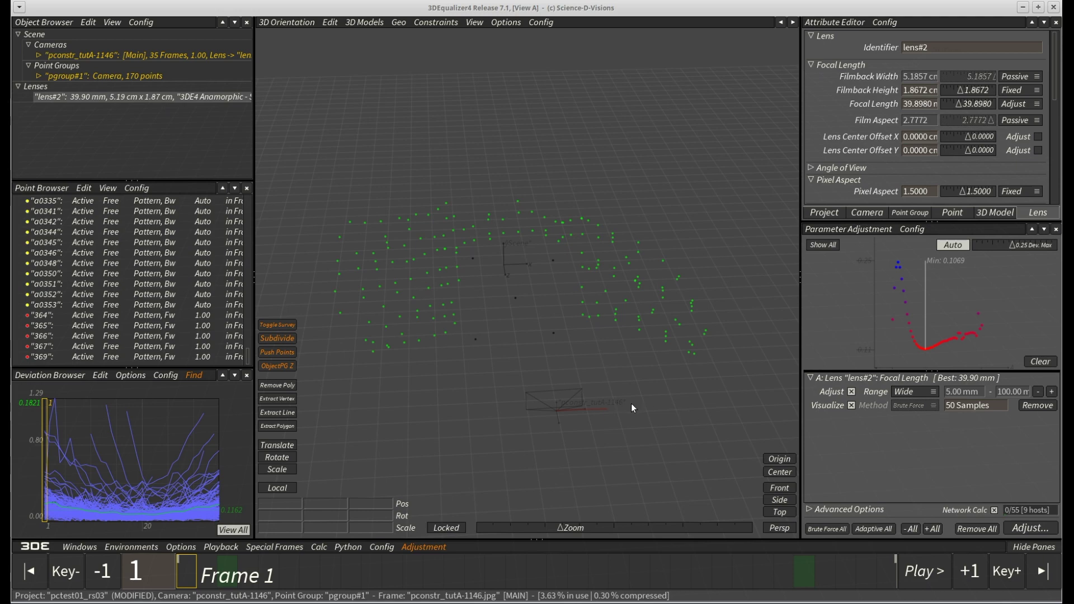
Step: Recalculate with Alt+C using the 39.898 mm focal length, keep the result, and inspect the cloud
key(alt+c)
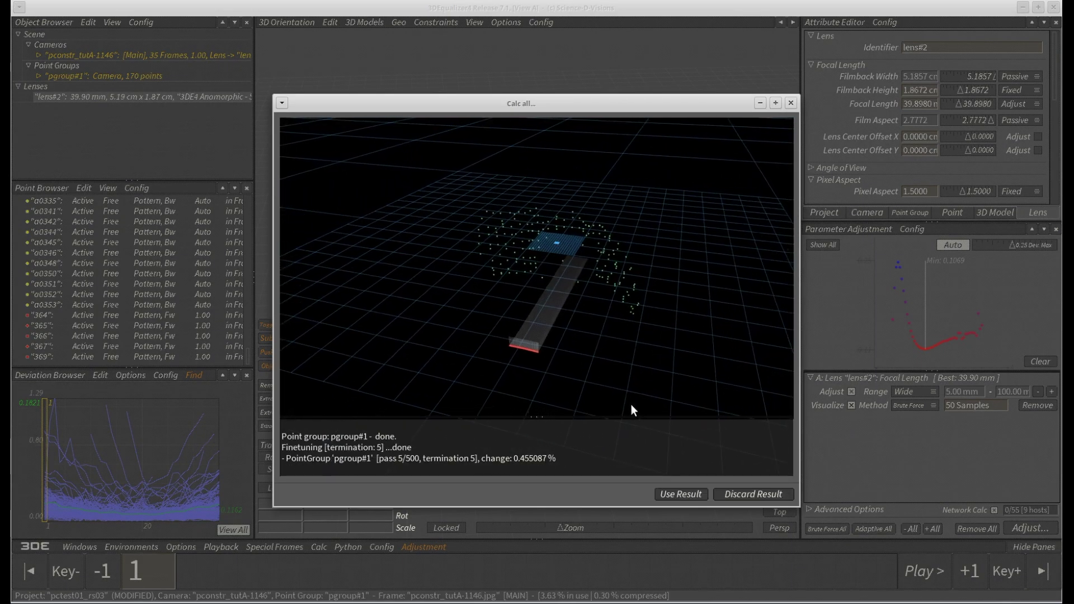
click(677, 494)
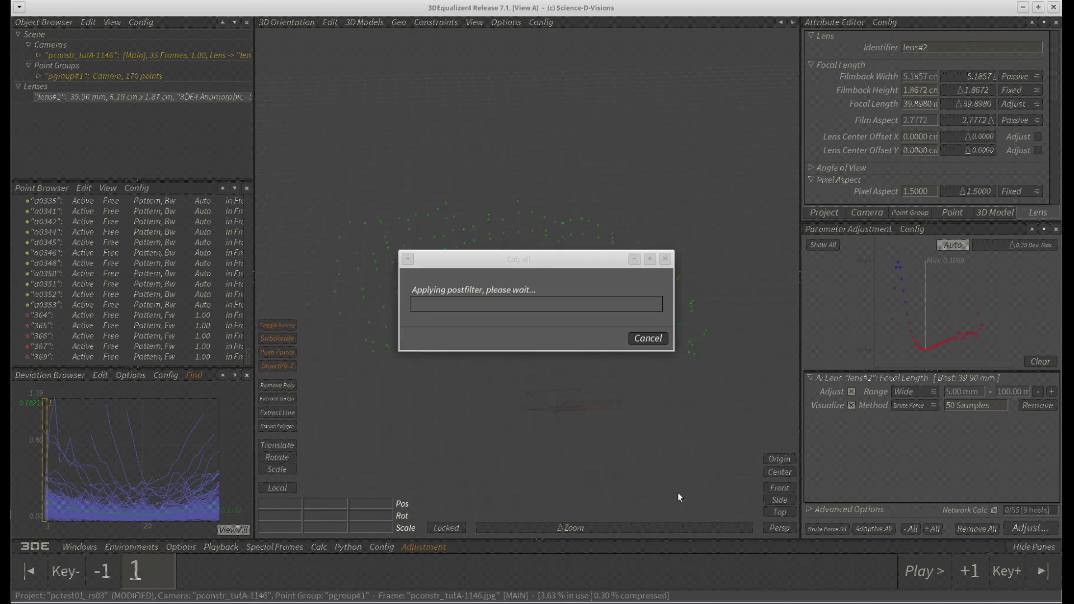
drag(684, 461, 703, 497)
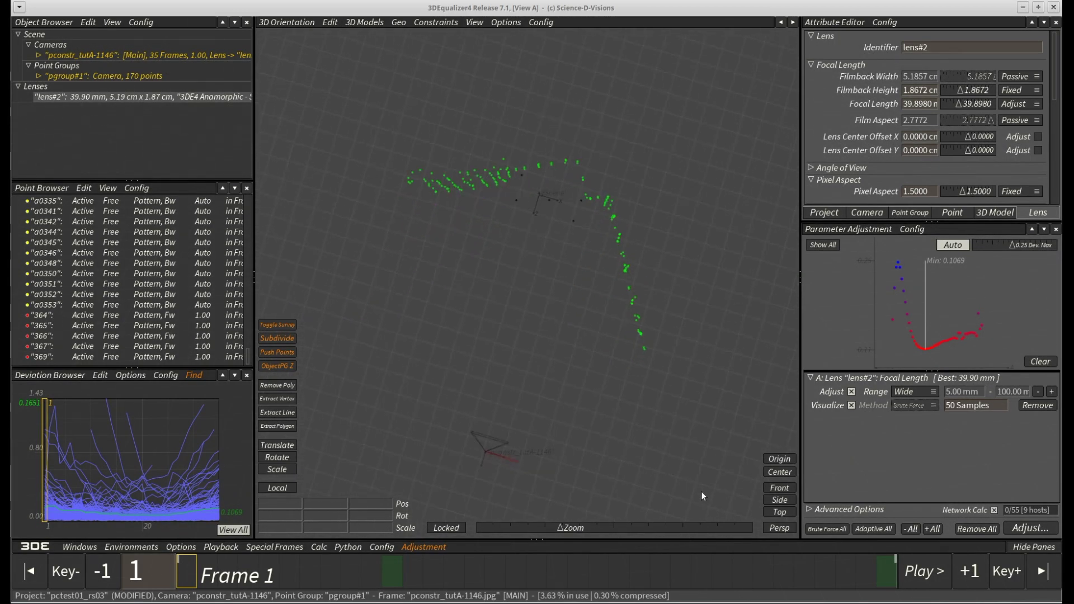
click(778, 512)
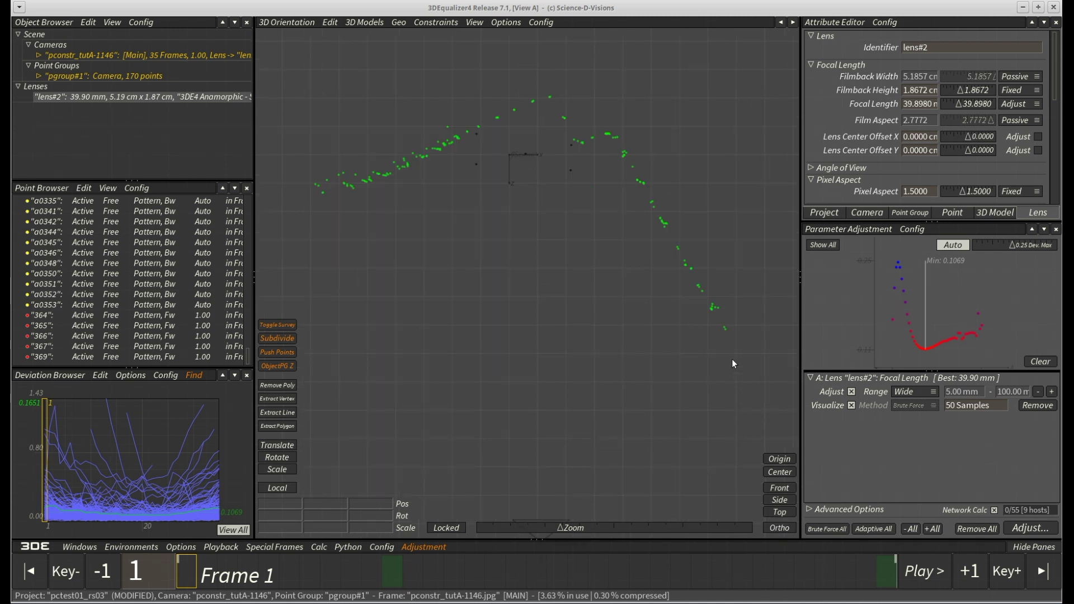
drag(733, 363, 710, 417)
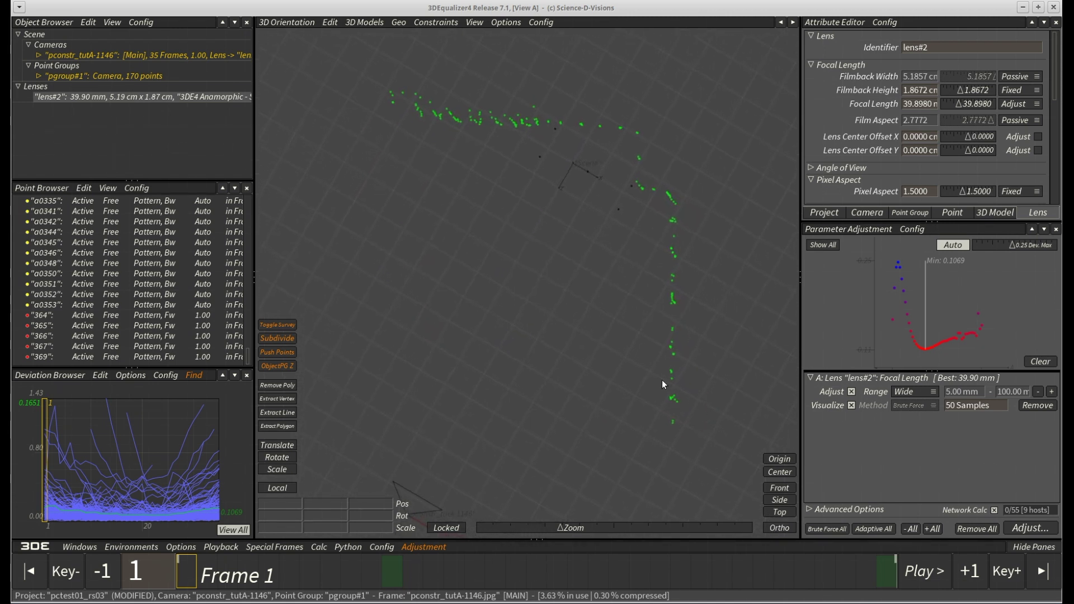
middle_drag(664, 385, 629, 383)
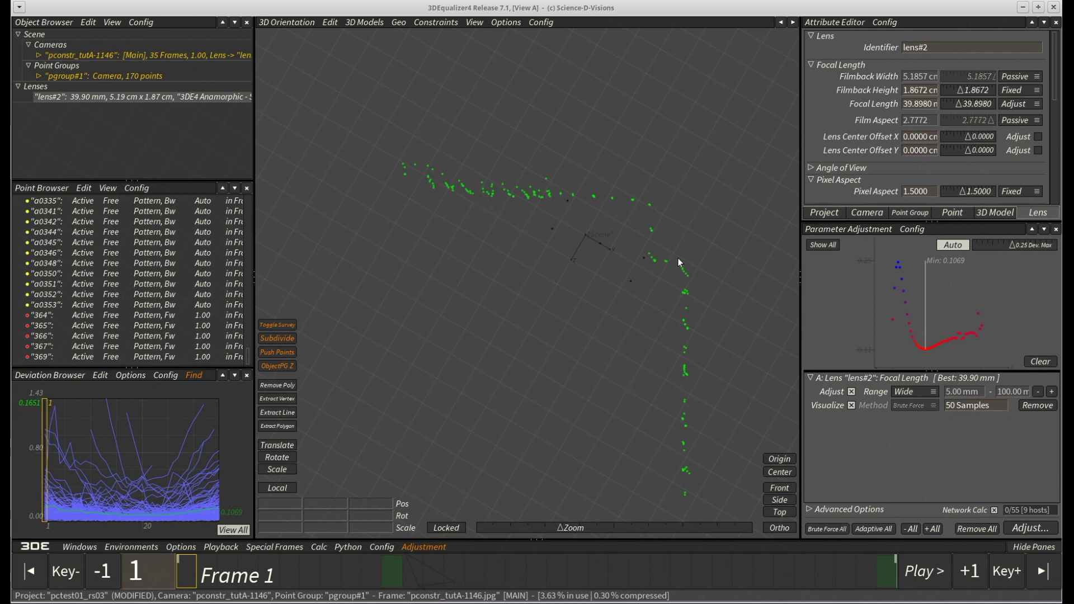
drag(687, 479, 678, 448)
click(779, 529)
drag(608, 401, 554, 366)
click(420, 269)
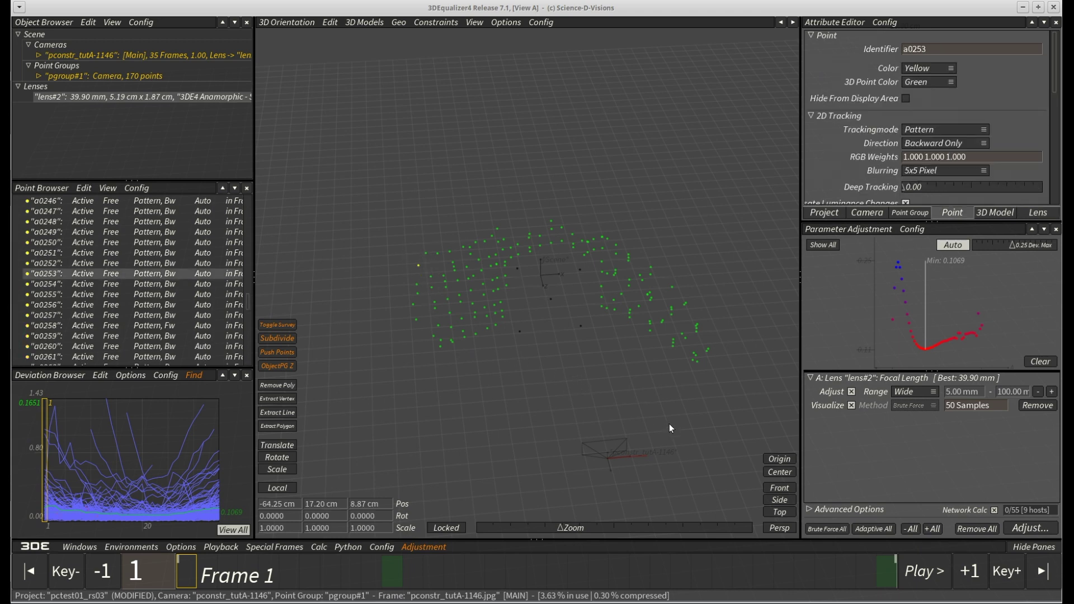
key(F1)
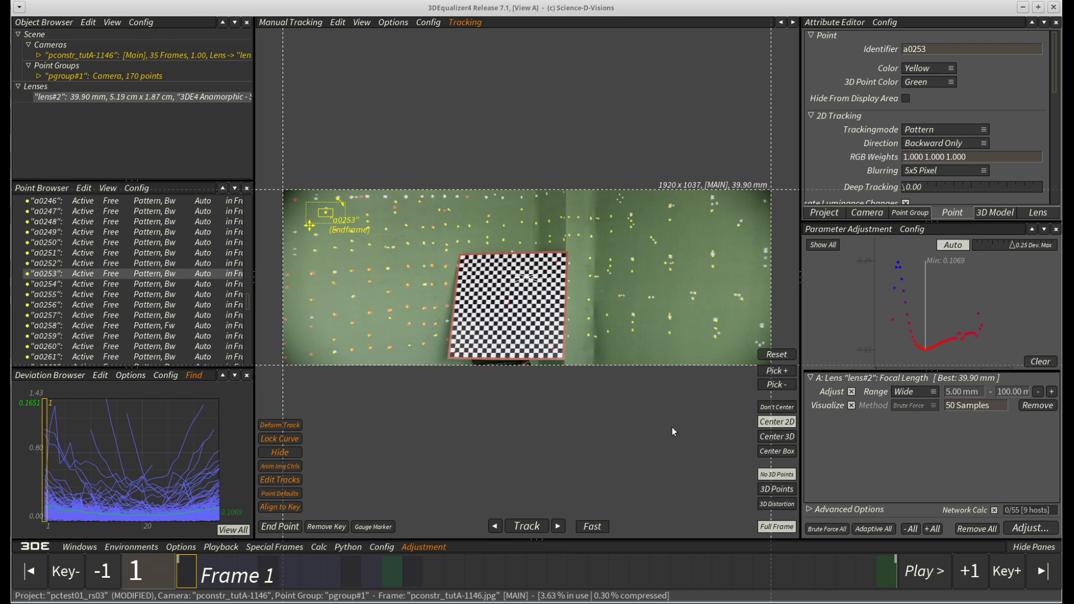
scroll(314, 220, up, 10)
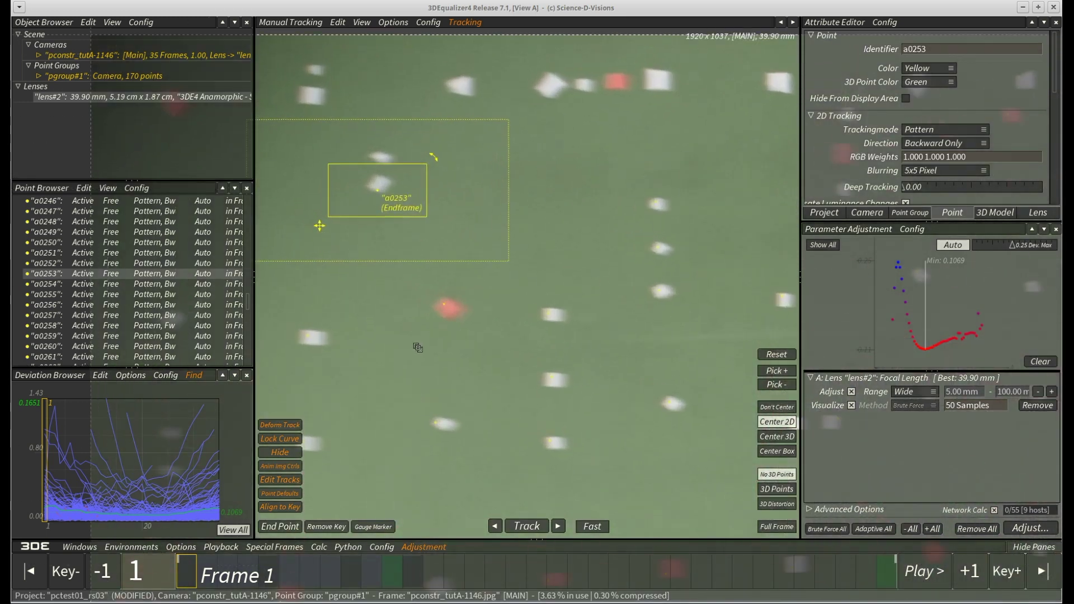
middle_drag(319, 223, 533, 387)
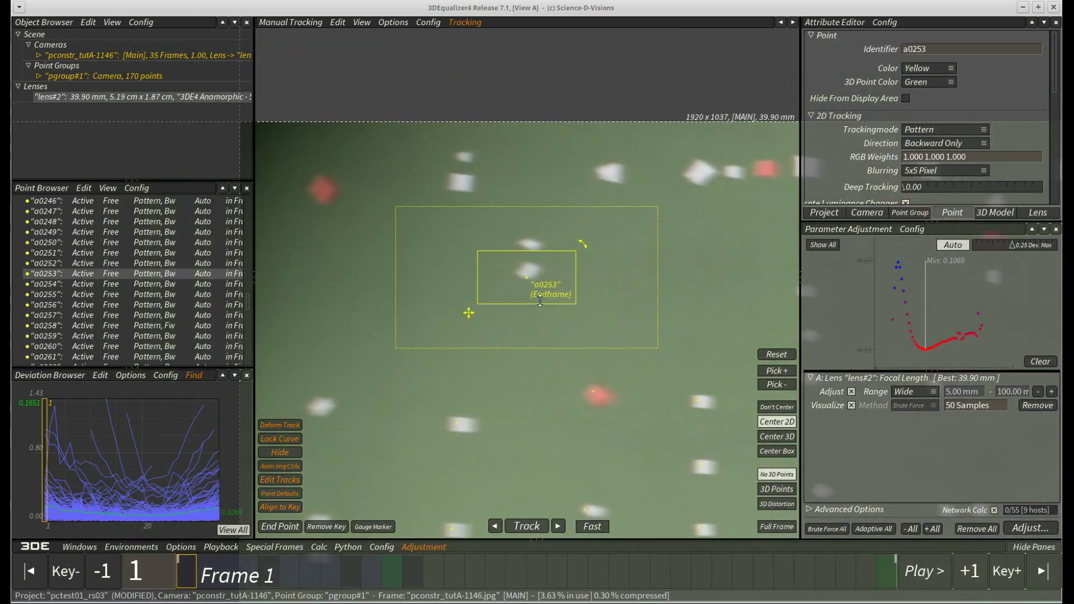
scroll(529, 290, up, 4)
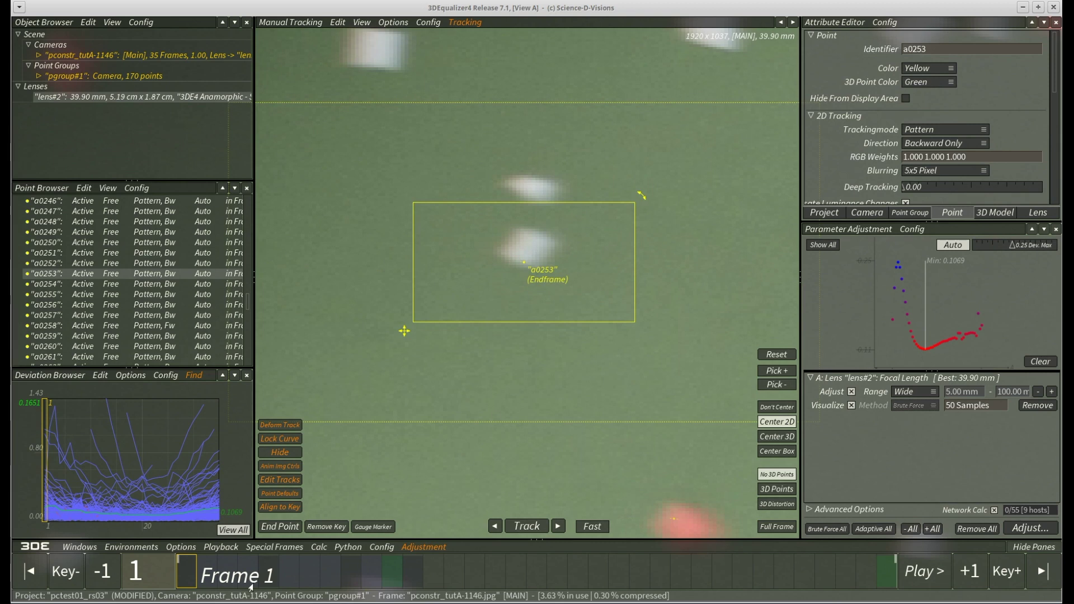
drag(186, 576, 371, 590)
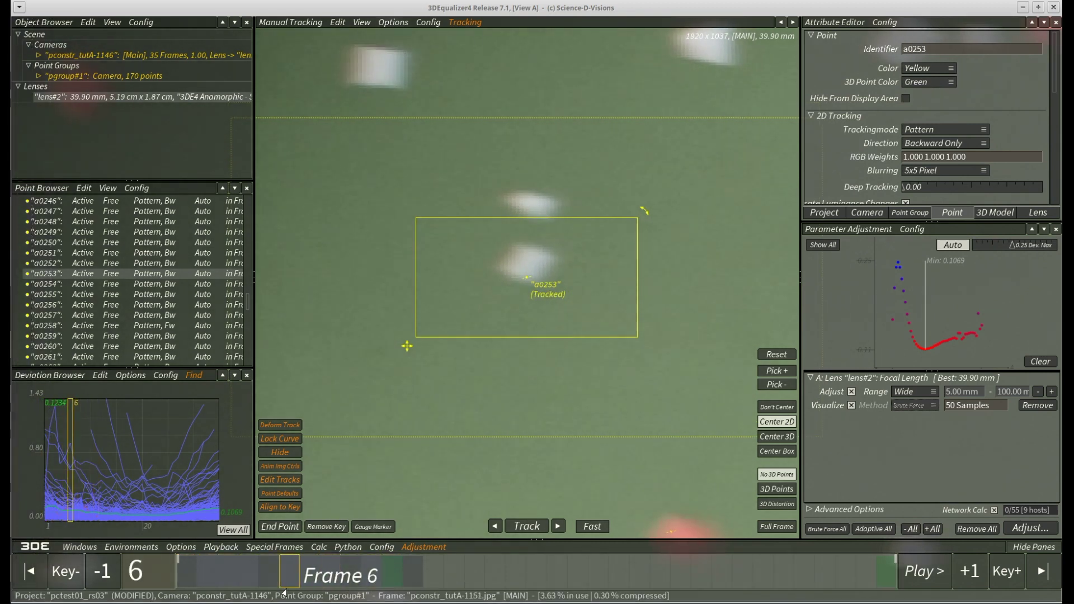
drag(285, 593, 100, 593)
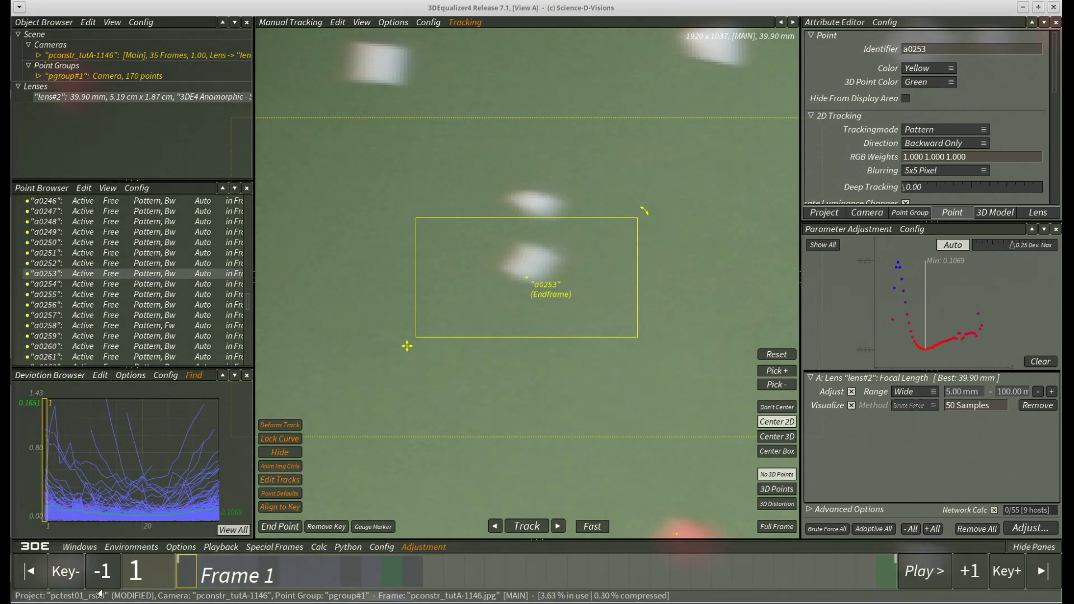
key(F3)
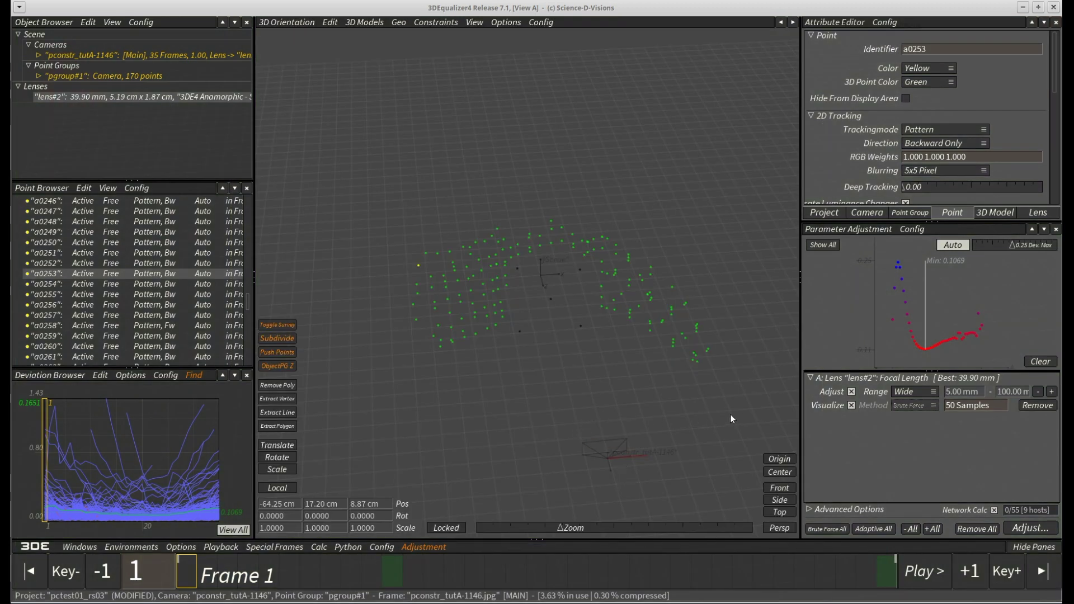
Step: Lasso-select the left wall points, check them on the footage, then return to the 3D view
middle_drag(545, 393, 547, 386)
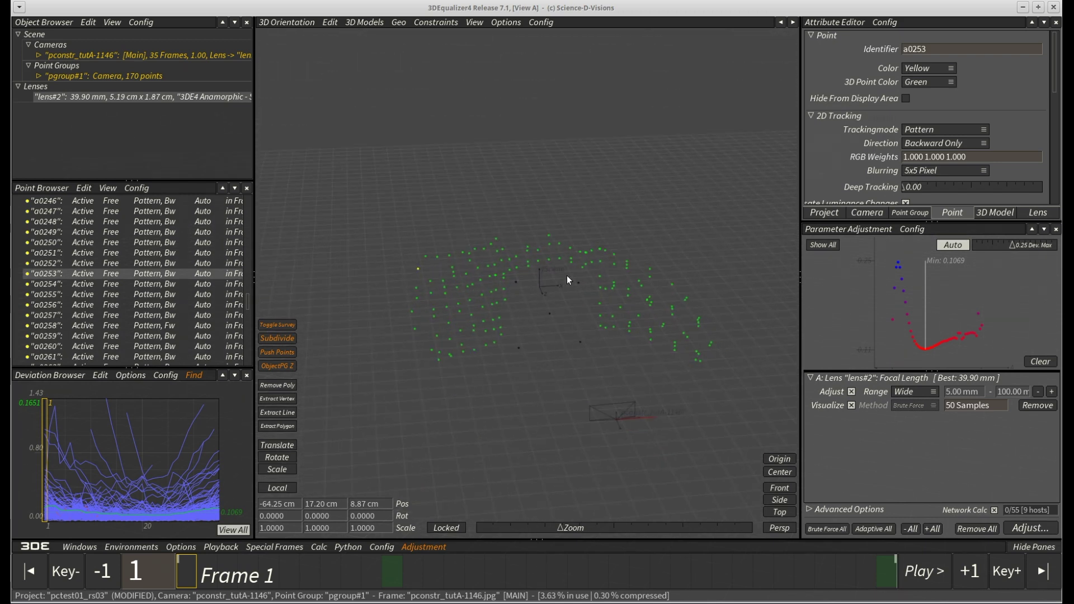
mouse_move(540, 210)
mouse_down()
mouse_move(551, 264)
mouse_move(514, 280)
mouse_move(491, 360)
mouse_move(414, 305)
mouse_move(439, 193)
mouse_move(487, 218)
mouse_move(478, 241)
mouse_up()
mouse_move(558, 400)
middle_down()
mouse_move(472, 389)
mouse_move(546, 389)
middle_up()
key(F1)
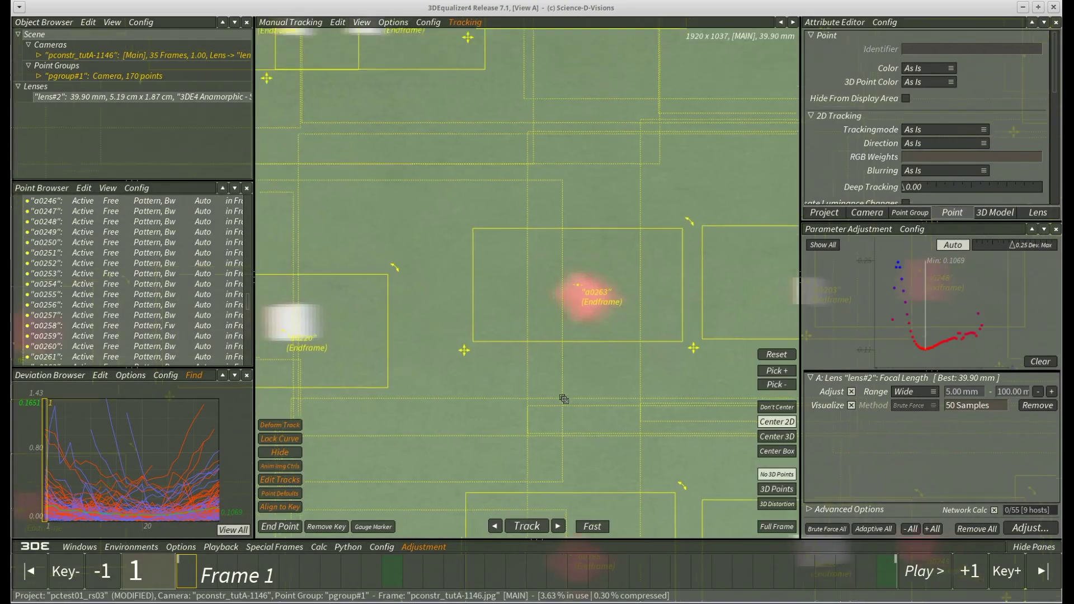
scroll(582, 352, up, 4)
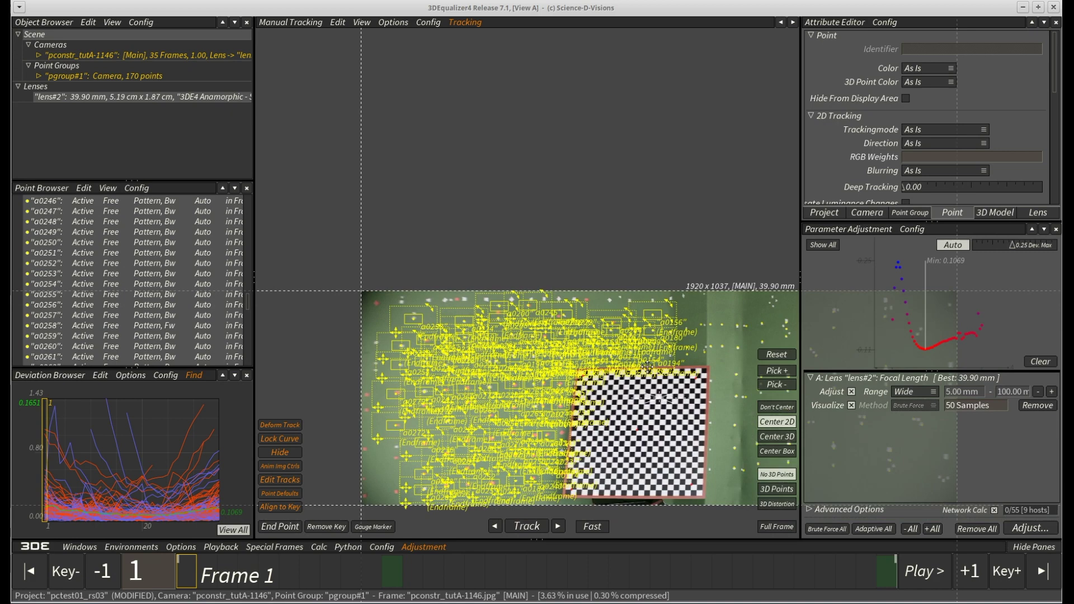
scroll(582, 352, up, 5)
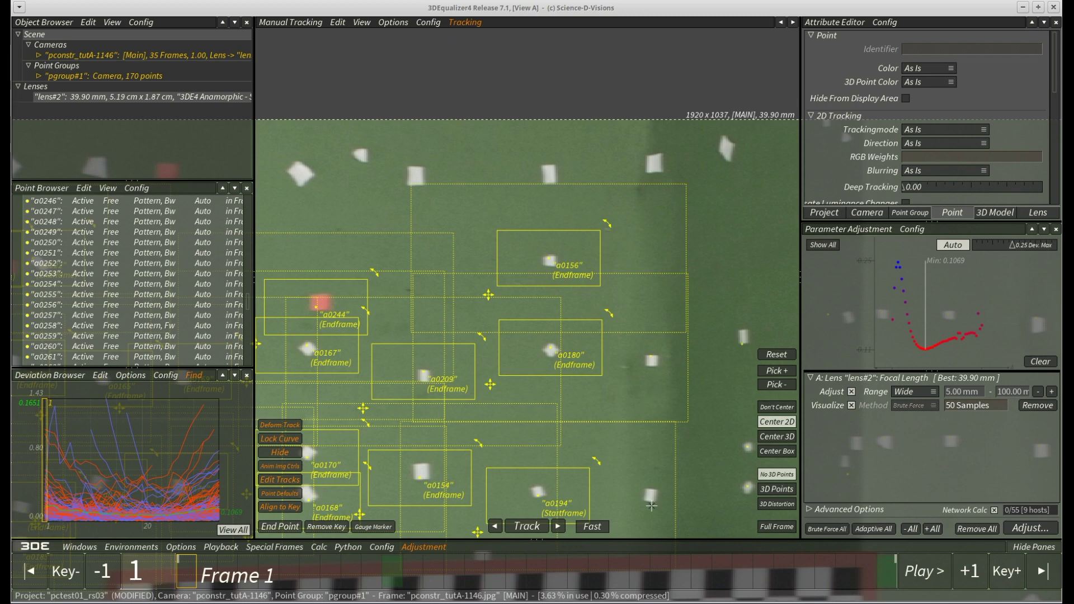
scroll(652, 505, down, 5)
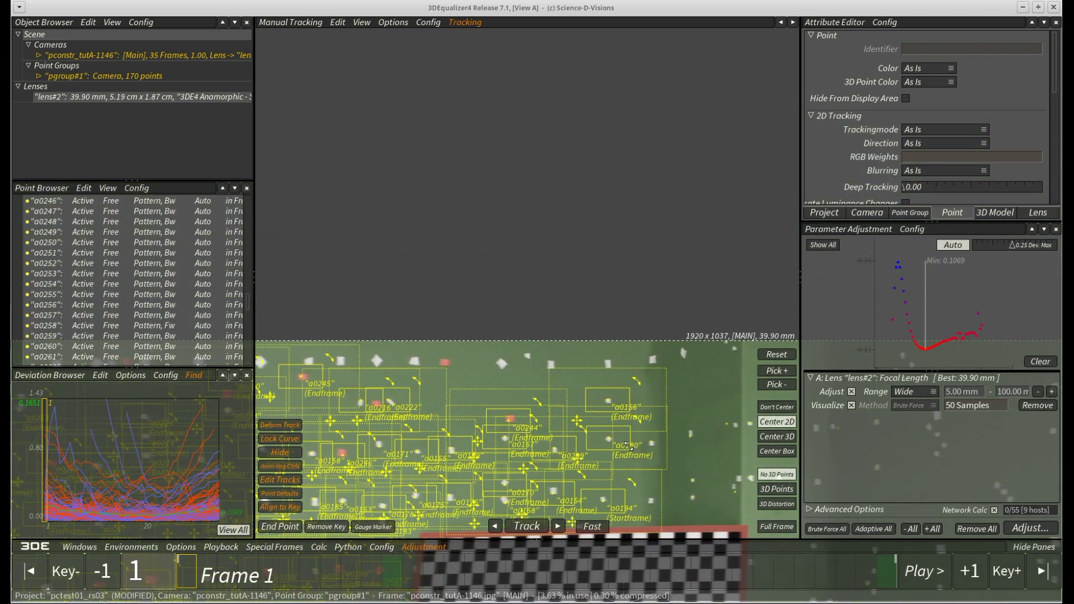
key(F5)
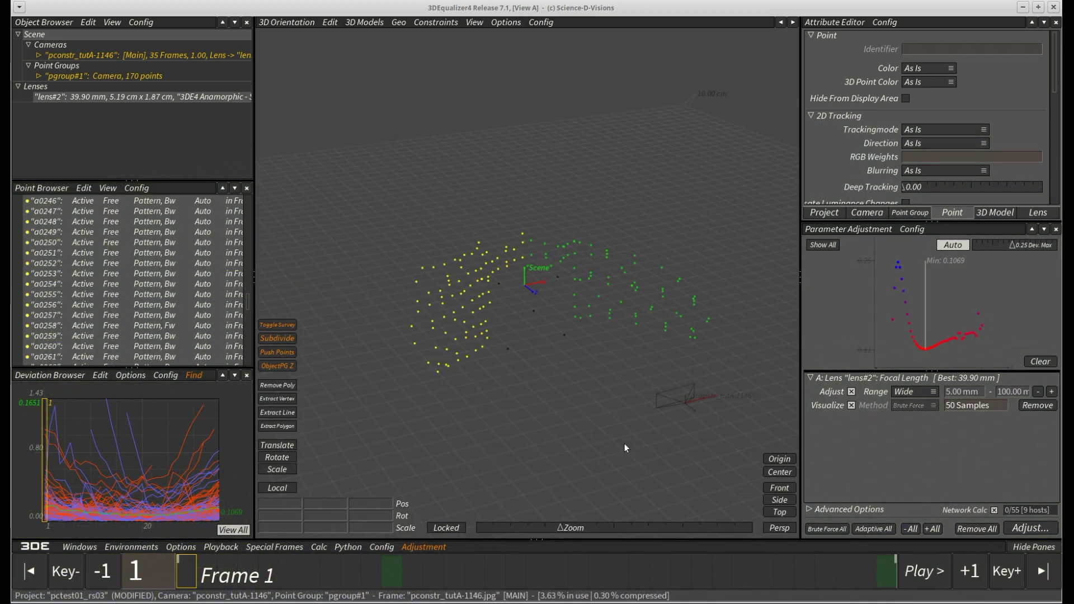
Step: Create a plane constraint named front_wall through the selected wall points
click(436, 22)
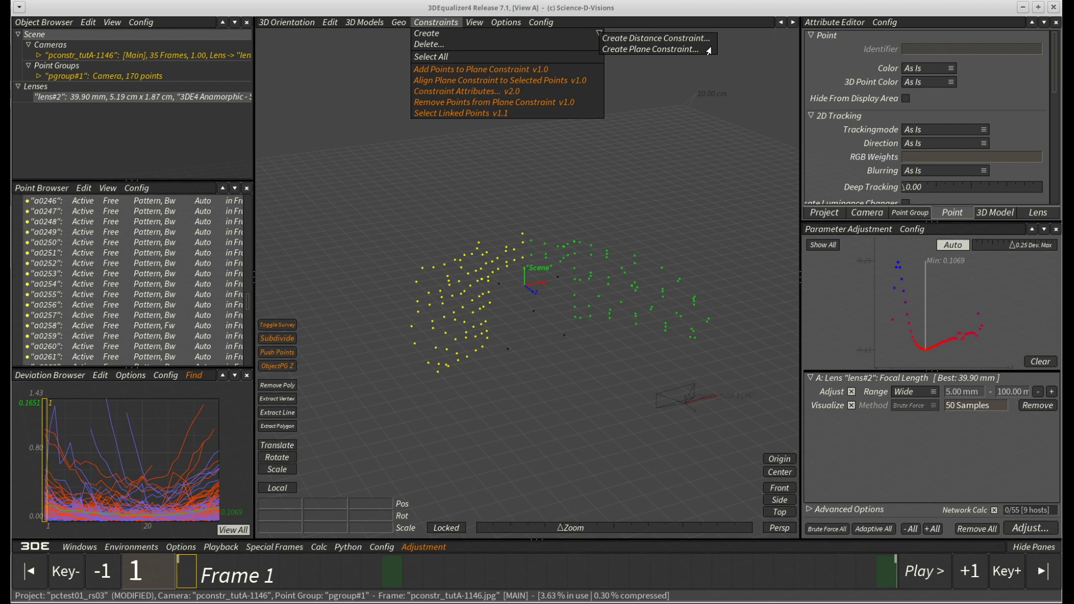
click(660, 50)
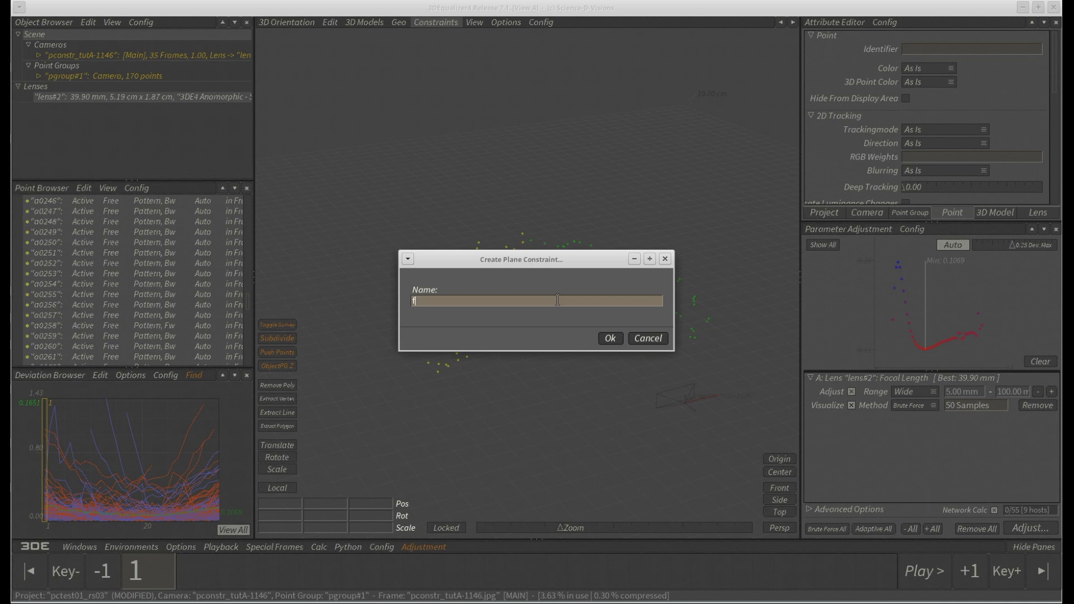
key(Return)
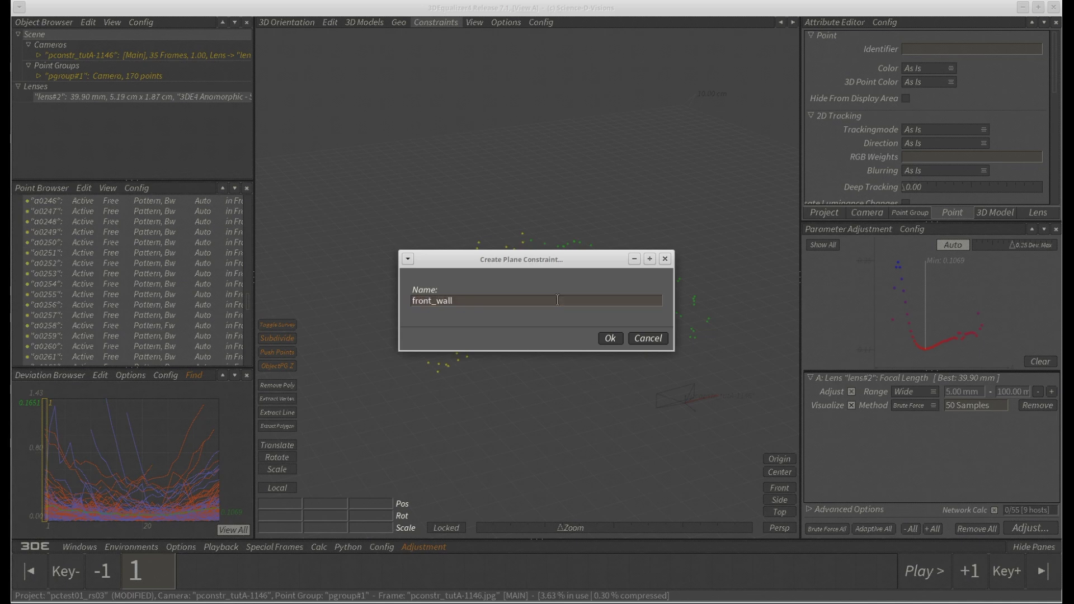
click(609, 339)
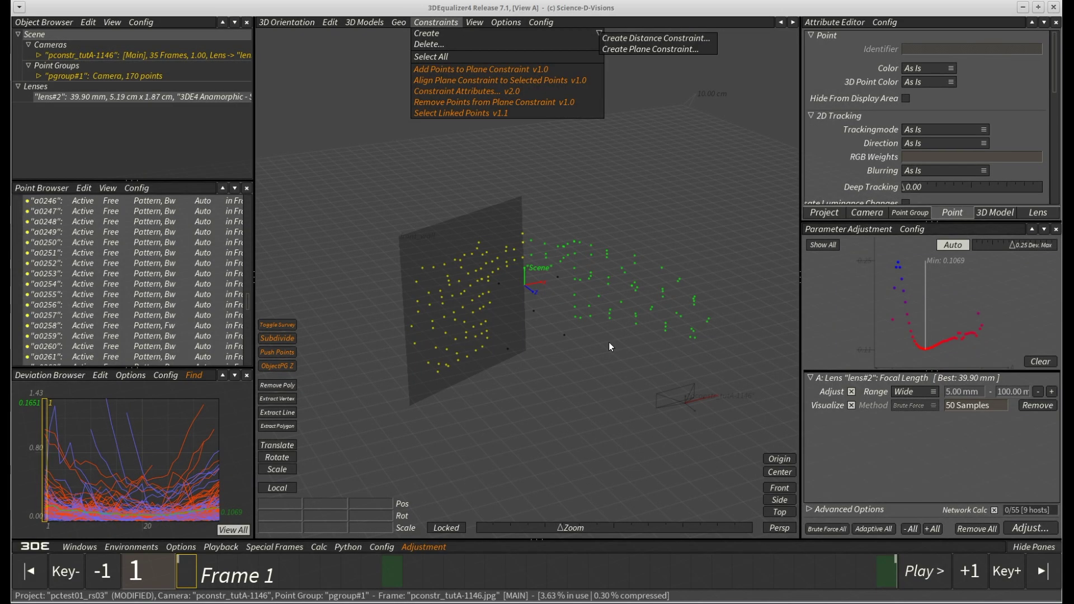
click(584, 408)
mouse_move(584, 408)
middle_down()
mouse_move(473, 424)
mouse_move(463, 447)
mouse_move(411, 456)
mouse_move(618, 386)
mouse_move(581, 417)
middle_up()
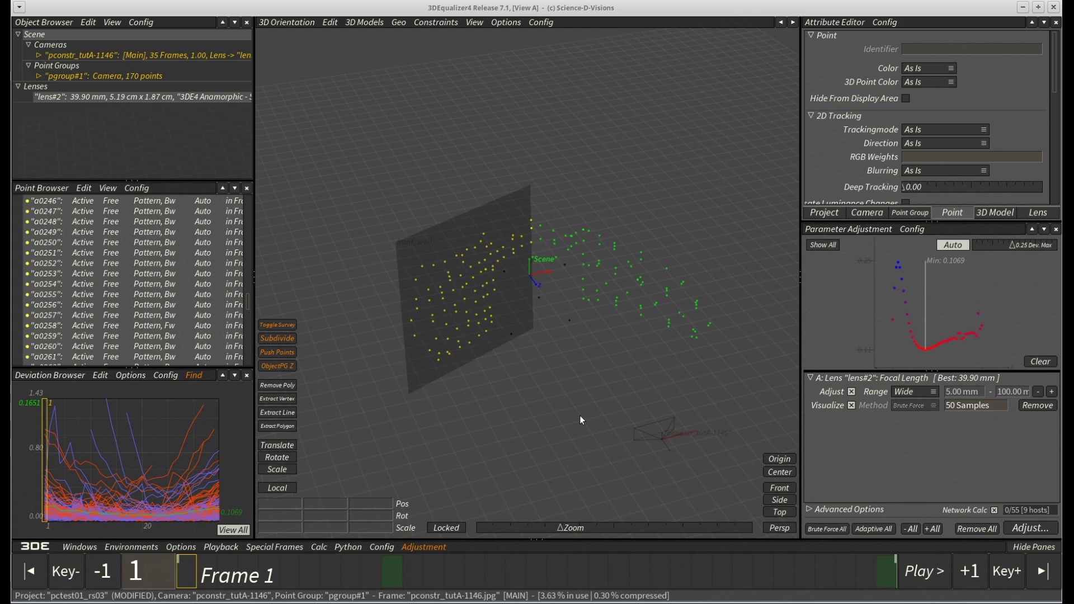
Step: Set the front_wall plane's rotation to 90, 0, 0
click(493, 343)
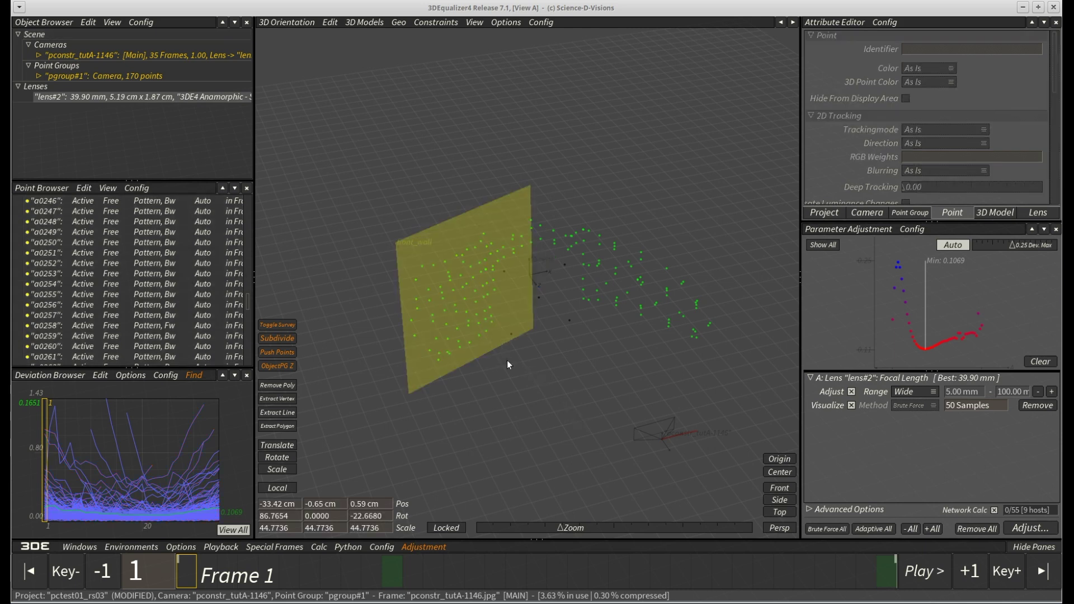
click(293, 517)
text(90)
key(Tab)
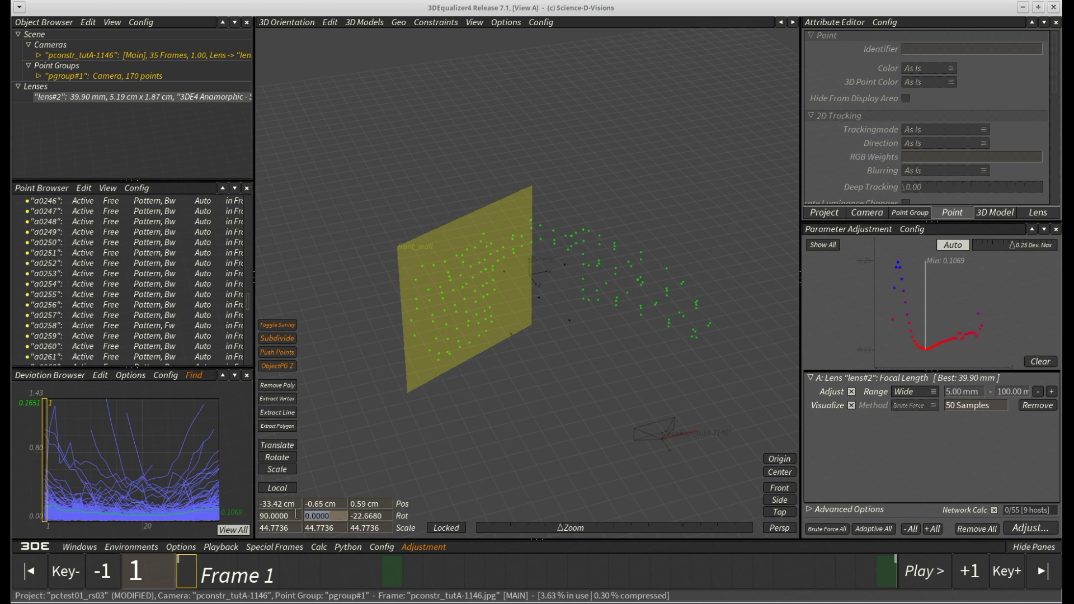
text(0)
key(Tab)
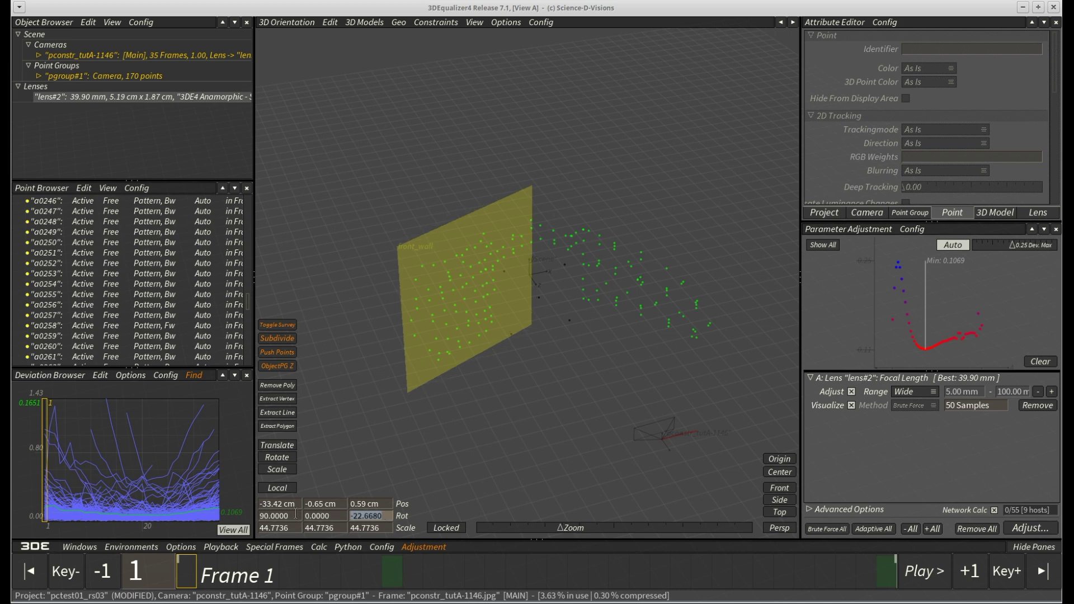
text(0)
key(Return)
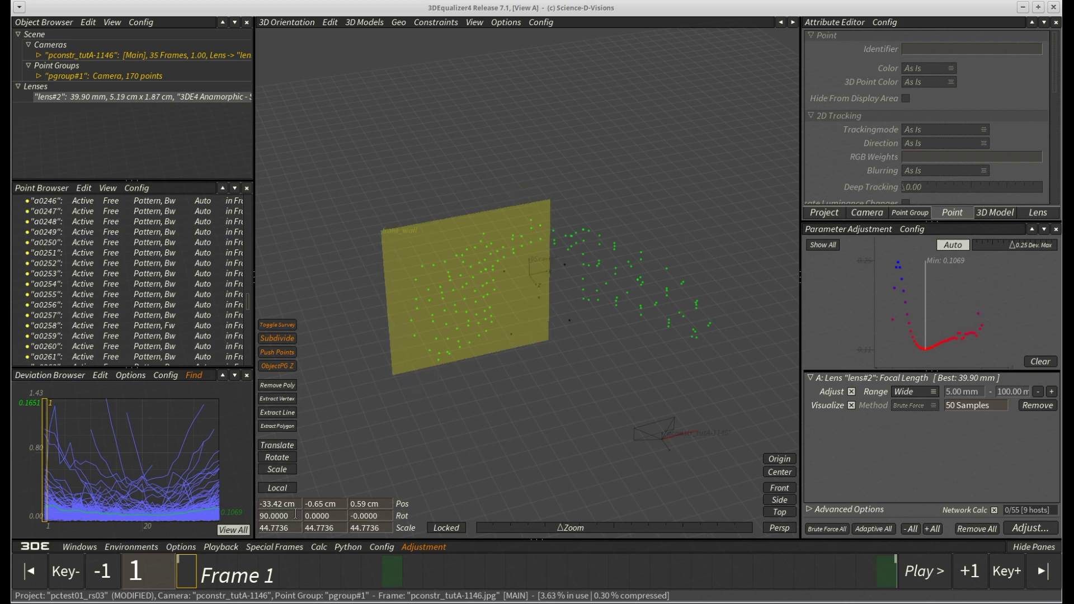
mouse_move(699, 354)
middle_down()
mouse_move(610, 378)
mouse_move(611, 422)
mouse_move(565, 429)
mouse_move(548, 415)
mouse_move(546, 396)
mouse_move(713, 377)
mouse_move(695, 345)
mouse_move(701, 351)
middle_up()
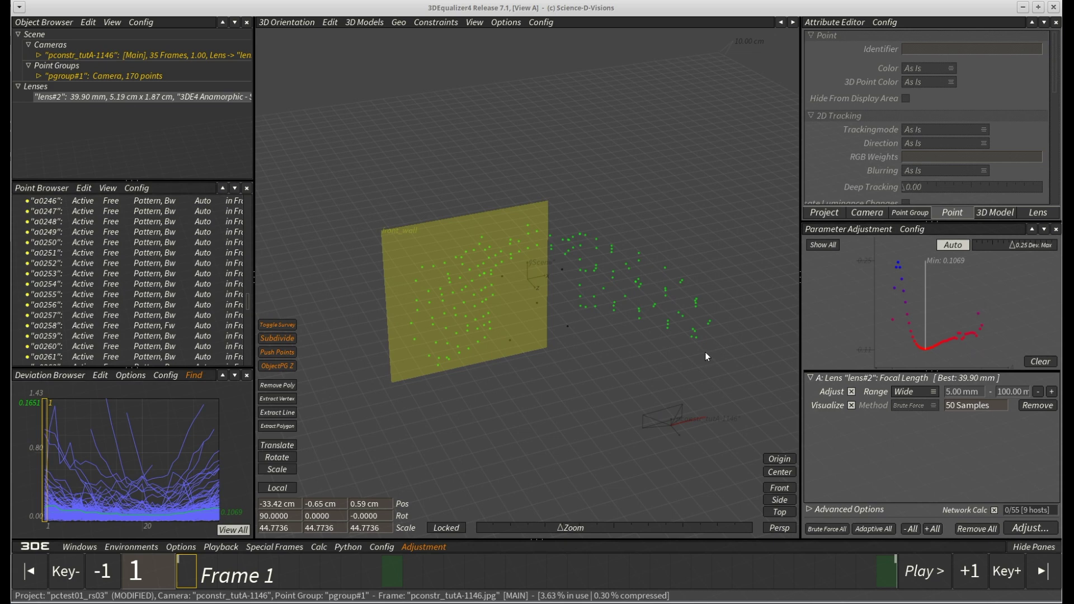
Step: Recalculate with Alt+C and keep the solve with the upright front_wall plane
key(alt+c)
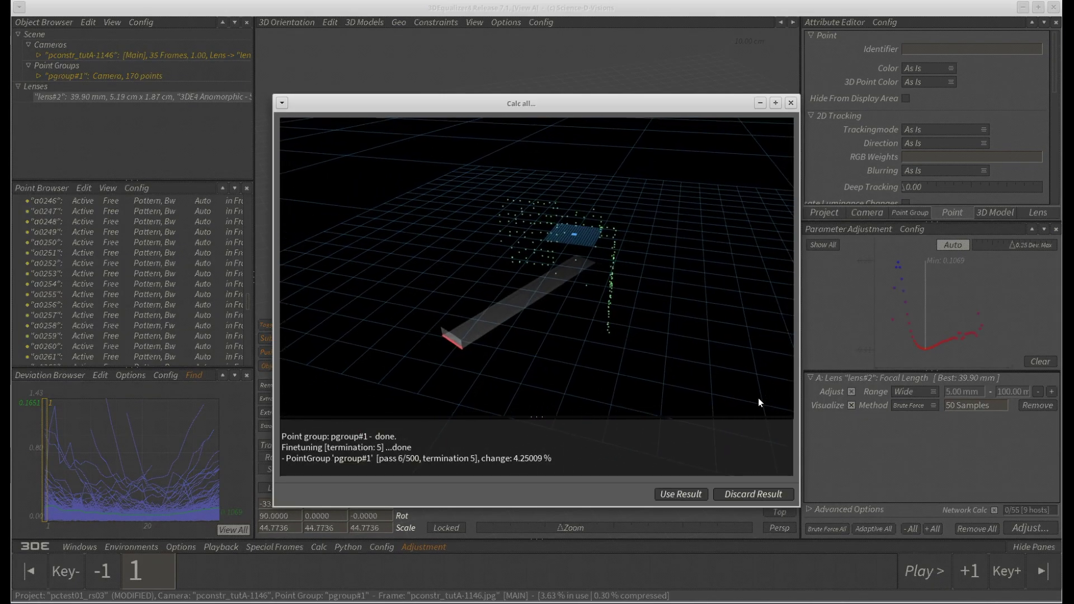
click(682, 494)
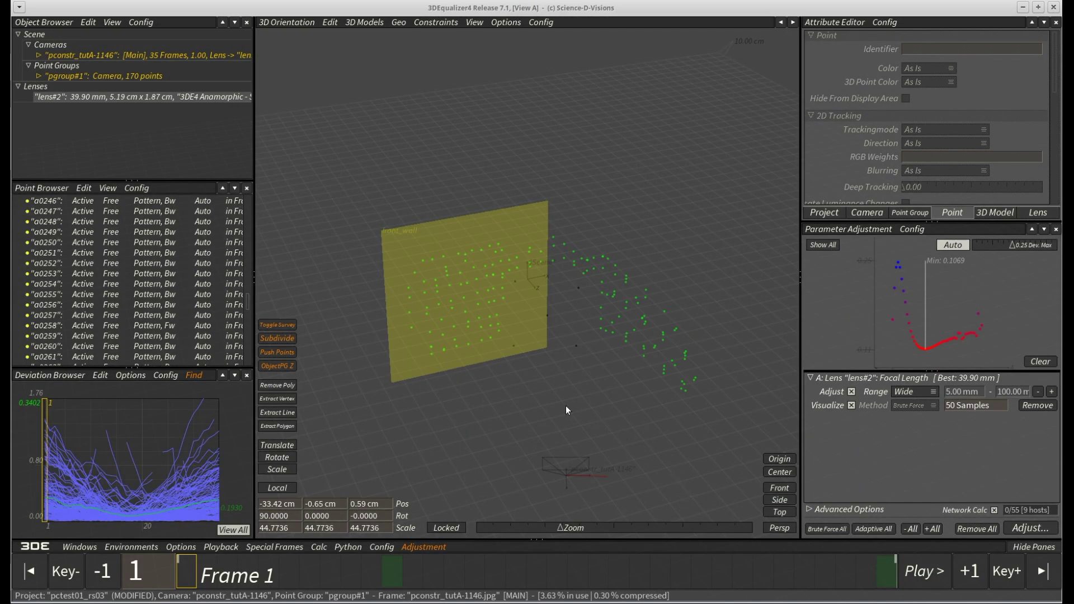
mouse_move(529, 396)
middle_down()
mouse_move(637, 394)
mouse_move(577, 419)
mouse_move(373, 443)
mouse_move(386, 444)
mouse_move(355, 424)
mouse_move(556, 417)
mouse_move(538, 403)
middle_up()
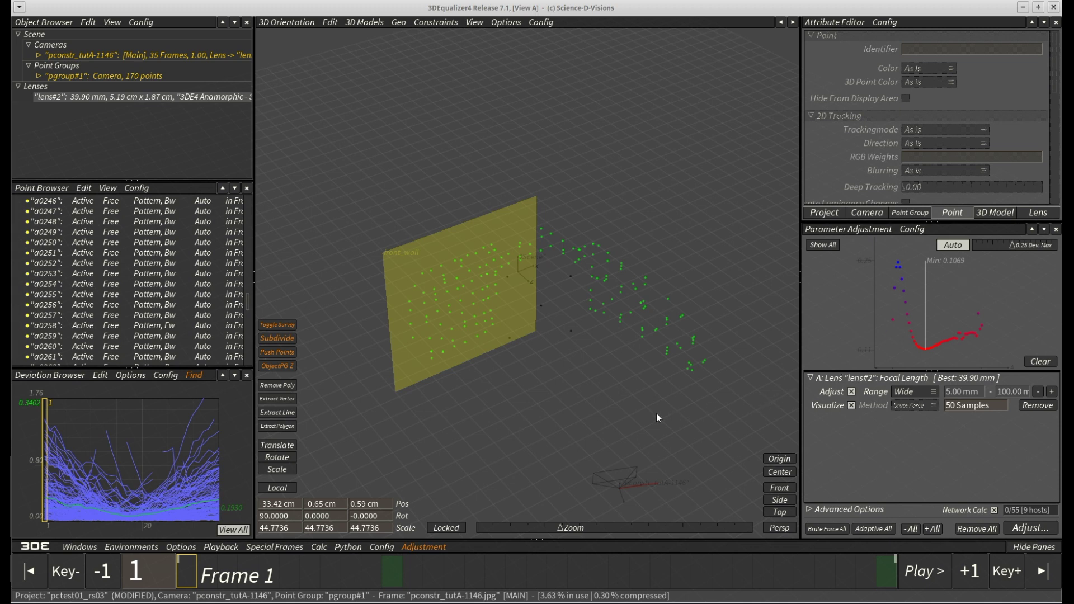
Step: Lasso-select the points on the right-hand wall and verify them against the camera footage
right_drag(644, 271, 664, 335)
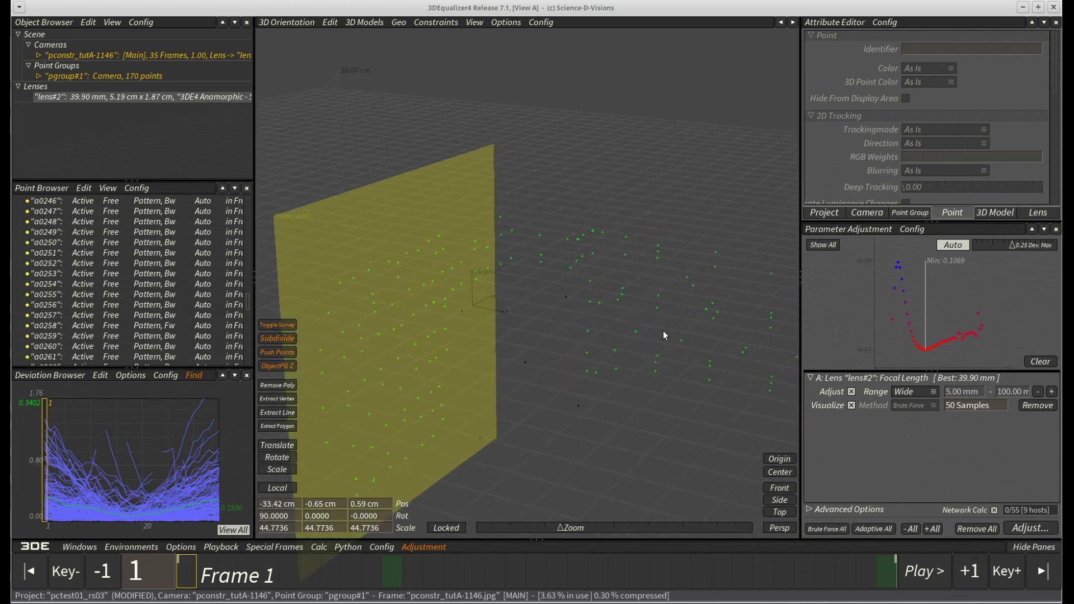
drag(727, 302, 579, 245)
mouse_move(511, 224)
mouse_down()
mouse_move(494, 394)
mouse_move(533, 420)
mouse_move(695, 459)
mouse_move(790, 422)
mouse_move(803, 309)
mouse_move(690, 189)
mouse_move(659, 194)
mouse_up()
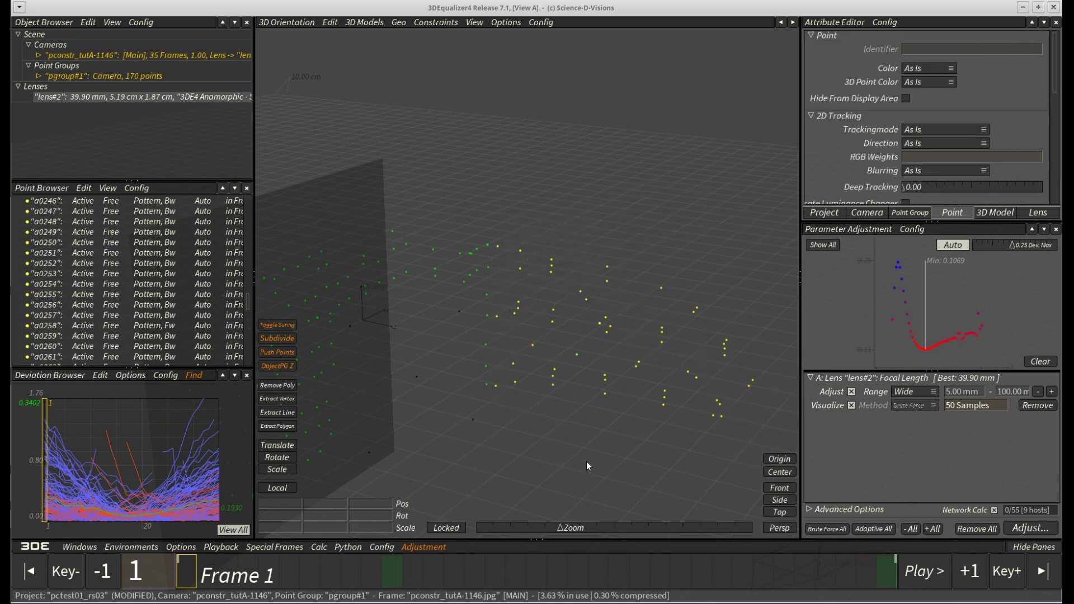
middle_drag(587, 467, 614, 385)
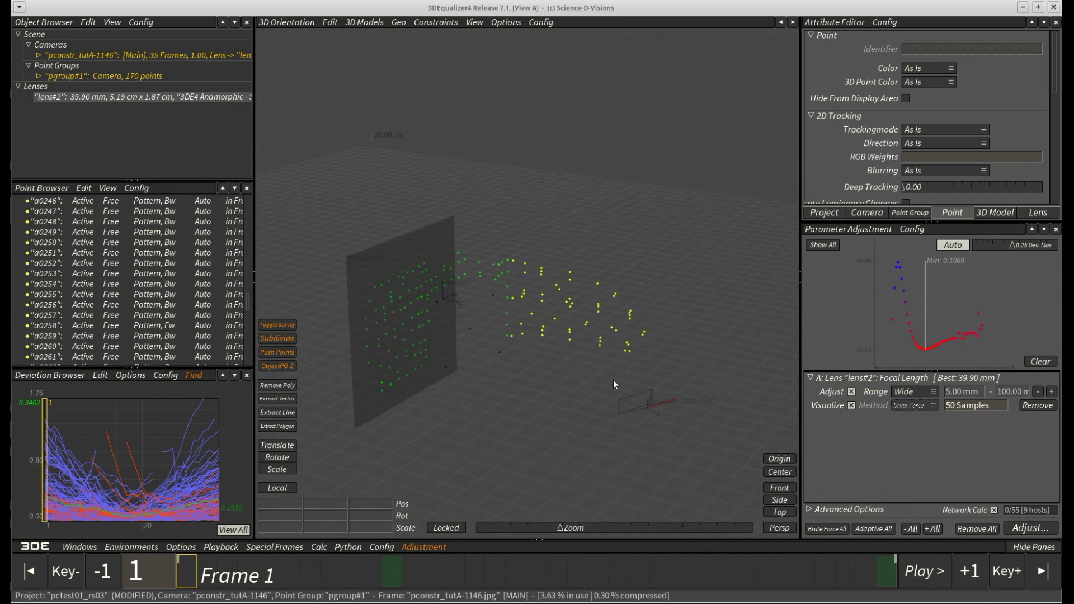
key(F1)
scroll(510, 331, down, 4)
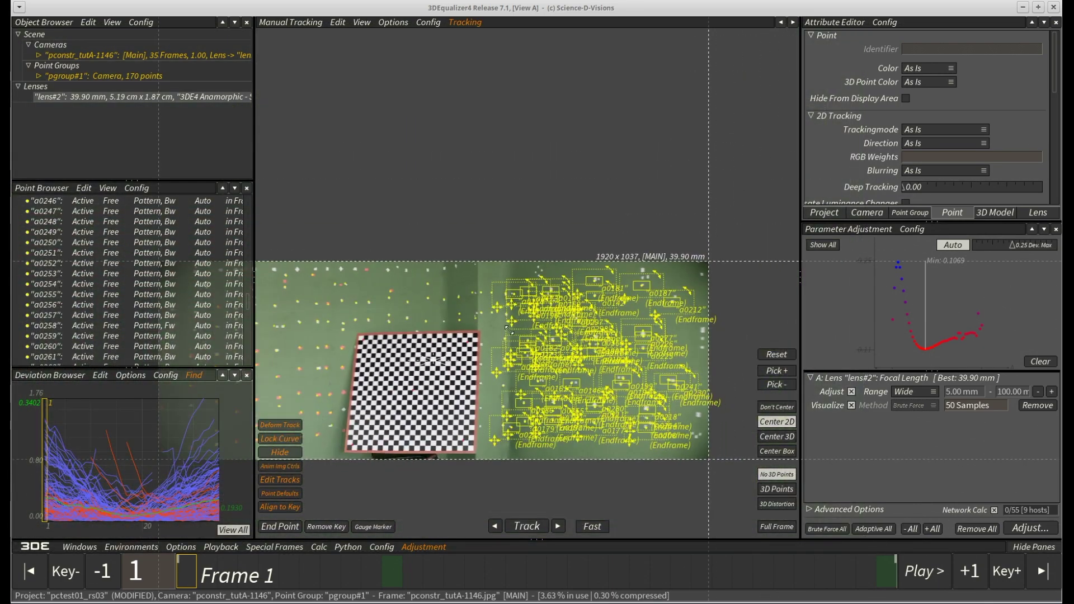
scroll(509, 331, up, 8)
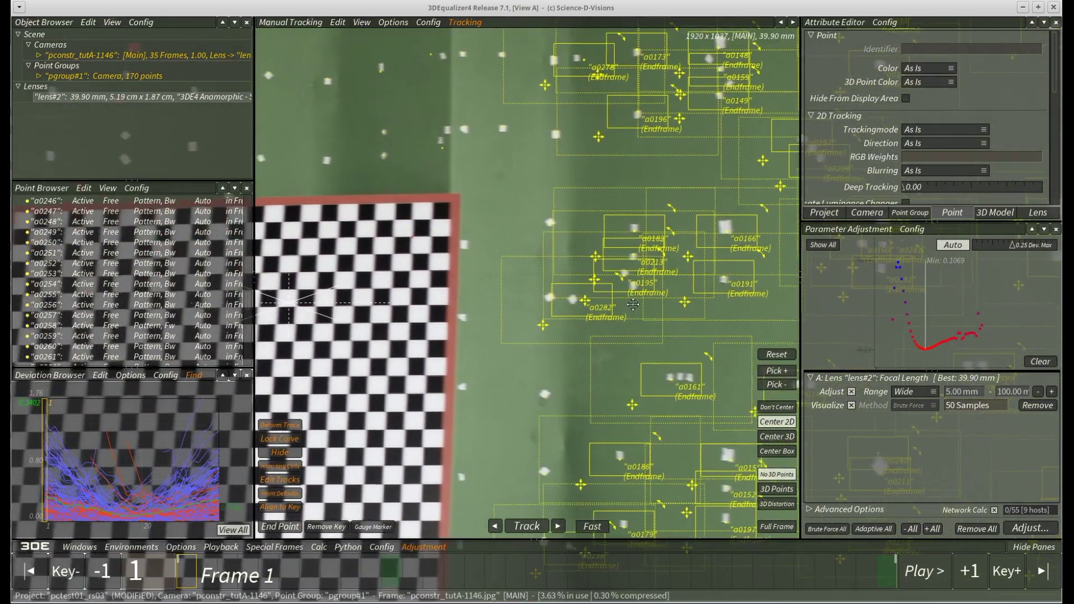
scroll(595, 257, down, 2)
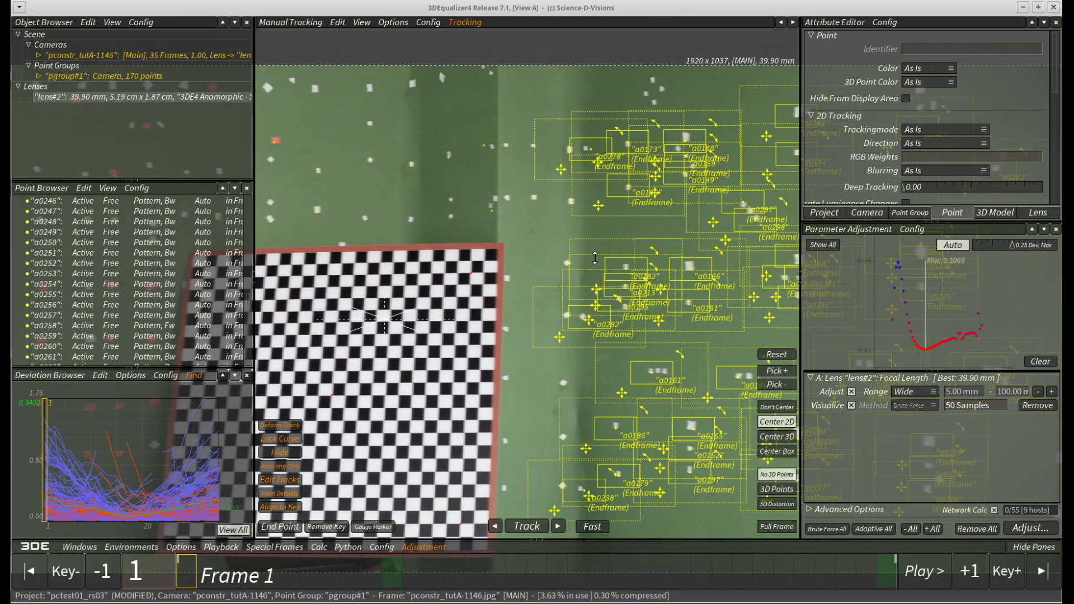
key(F3)
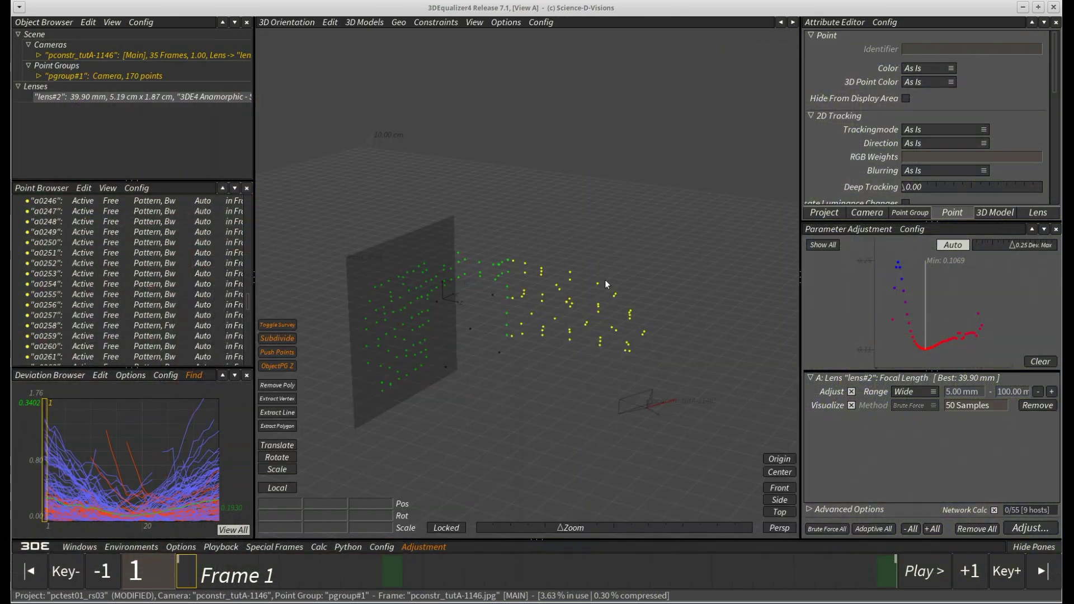
Step: Create a plane constraint named right_wall through the selected right-wall points
middle_drag(744, 365, 724, 379)
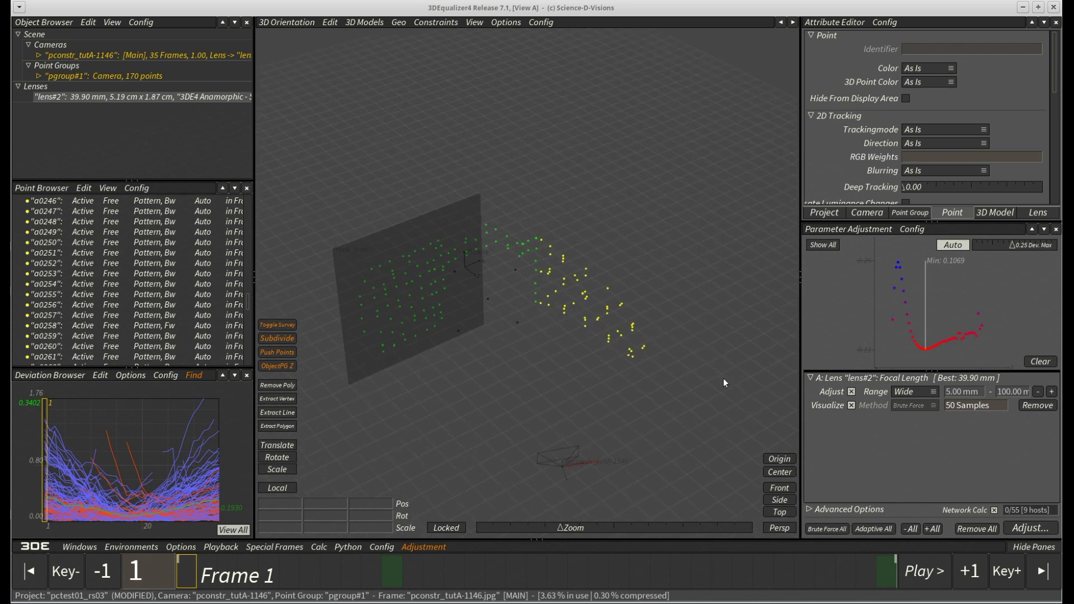
click(423, 24)
mouse_move(442, 34)
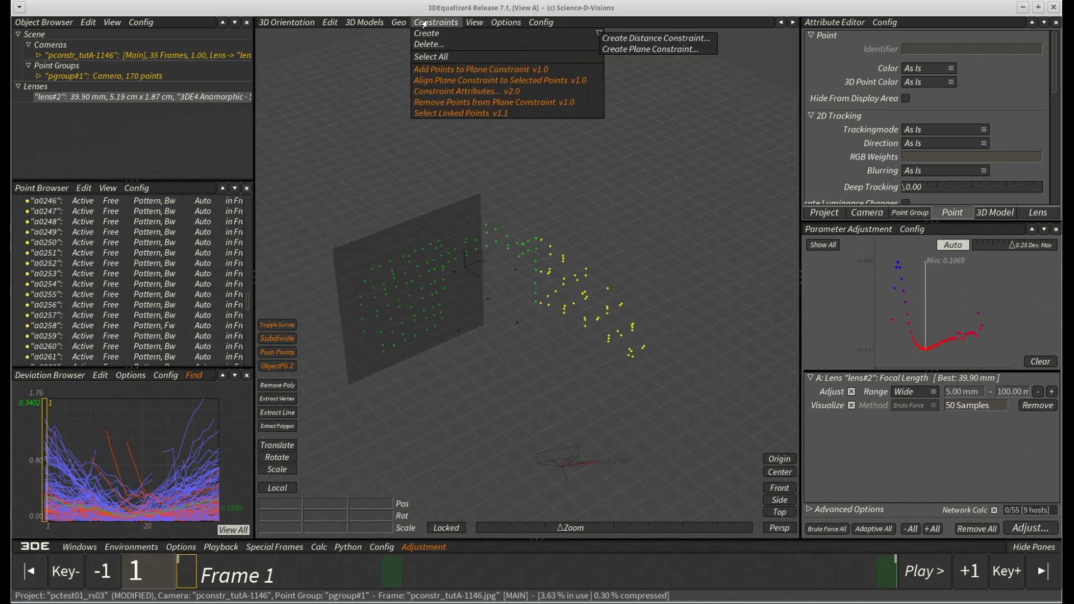
click(650, 50)
click(564, 303)
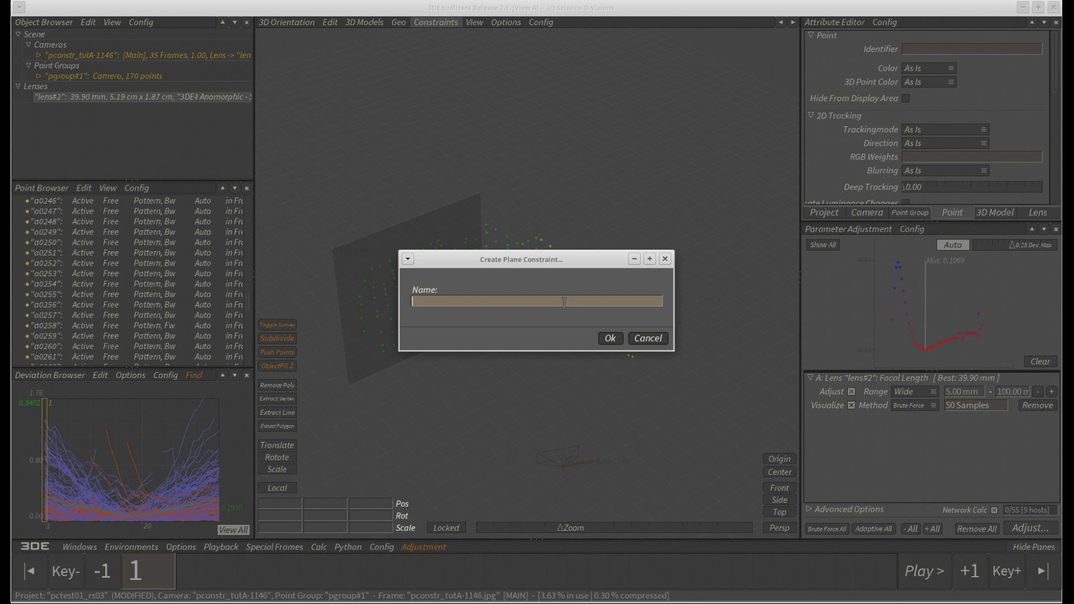
text(right_wall)
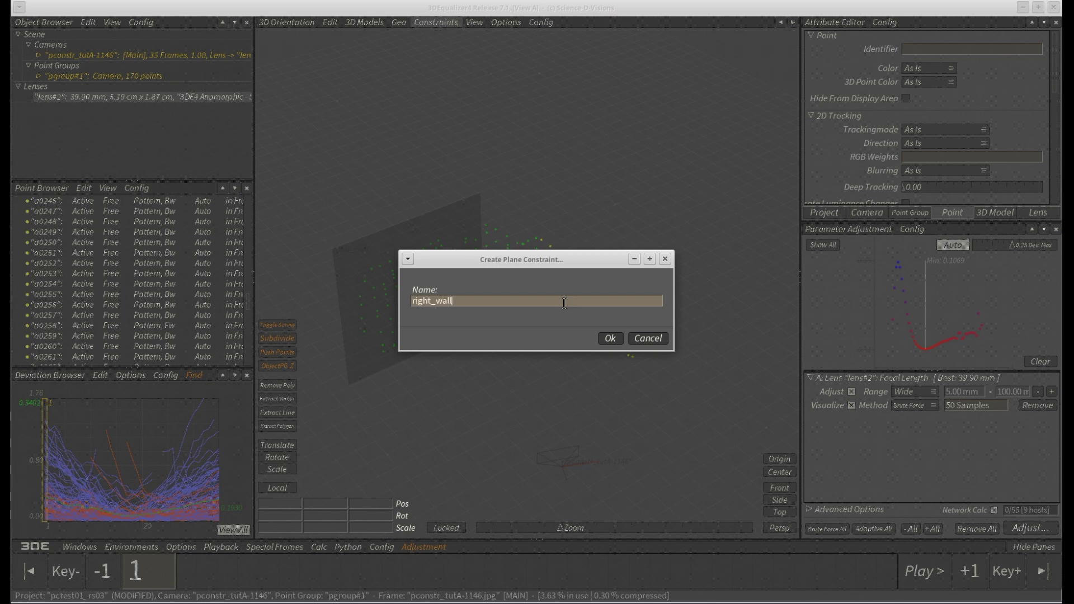
key(Return)
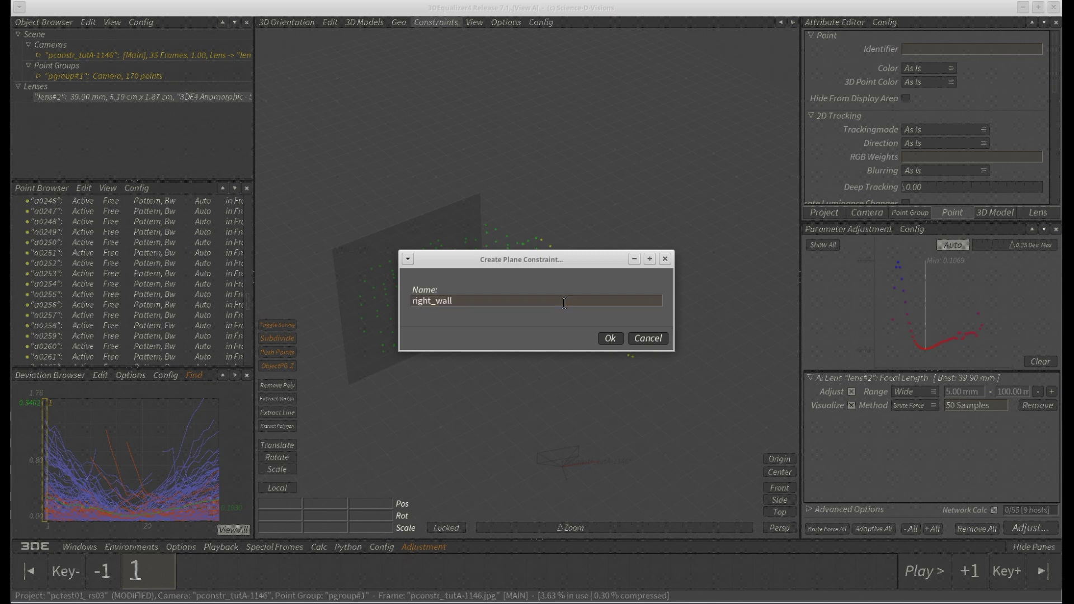
click(610, 339)
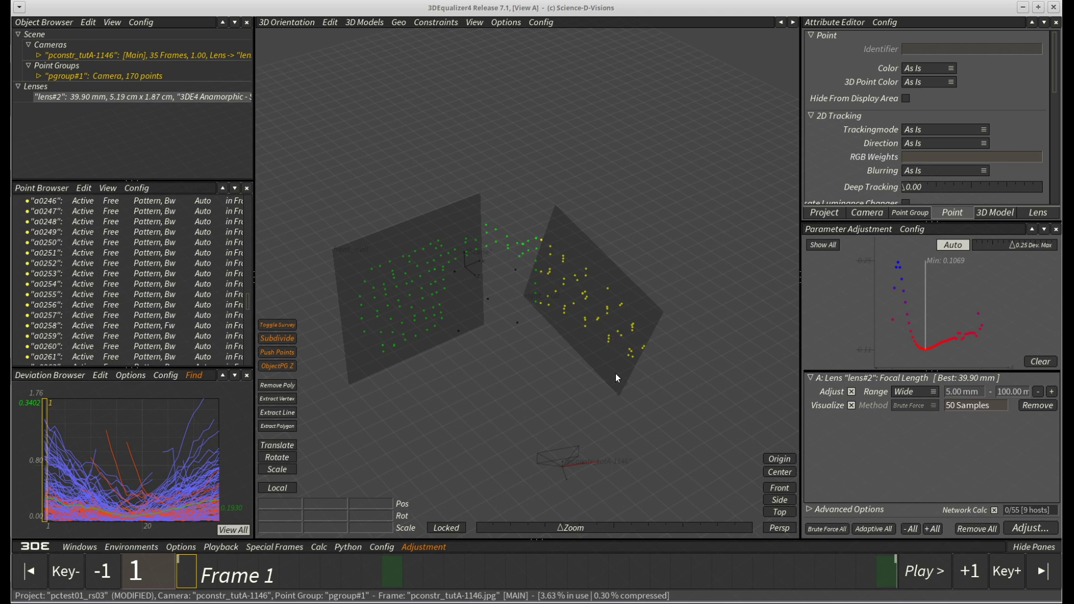
Step: Rotate the right_wall plane to -90, 0, -90 so it stands upright beside front_wall
mouse_move(610, 386)
middle_down()
mouse_move(584, 380)
mouse_move(649, 345)
mouse_move(612, 374)
middle_up()
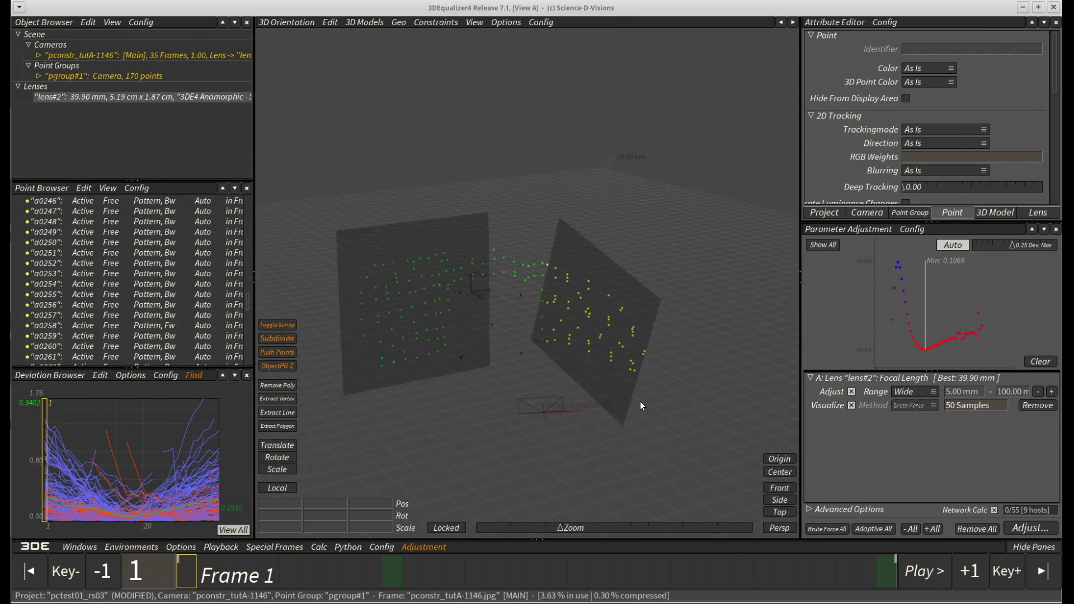
click(620, 392)
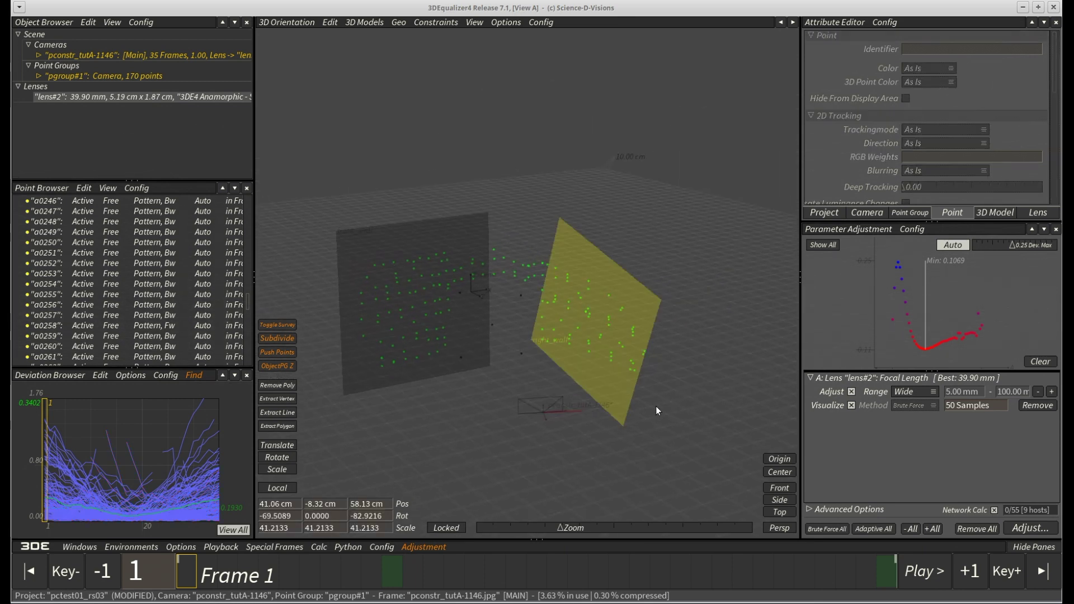
click(298, 516)
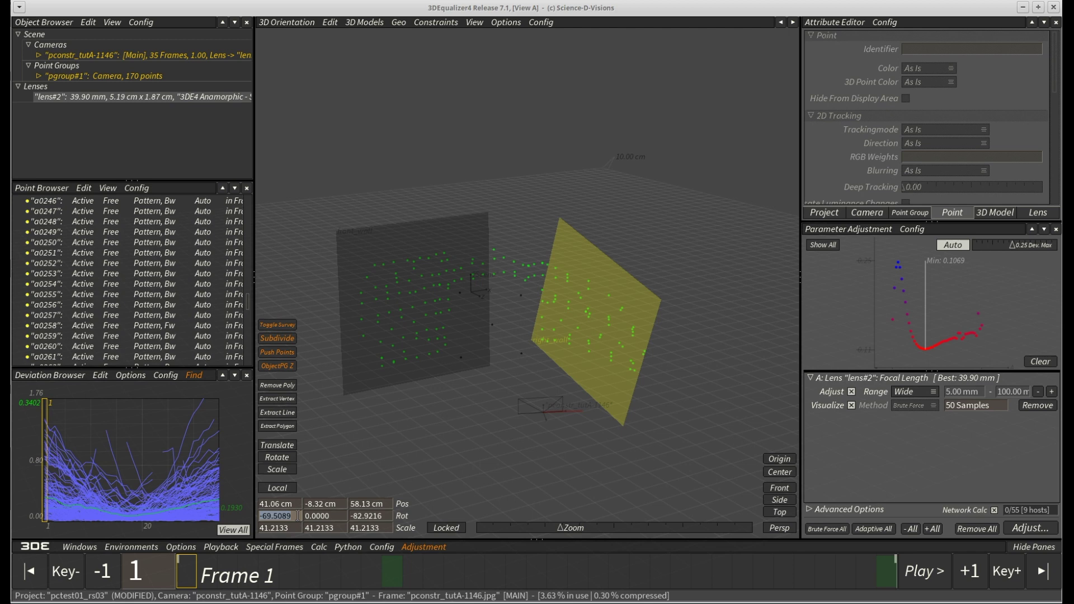
text(-90)
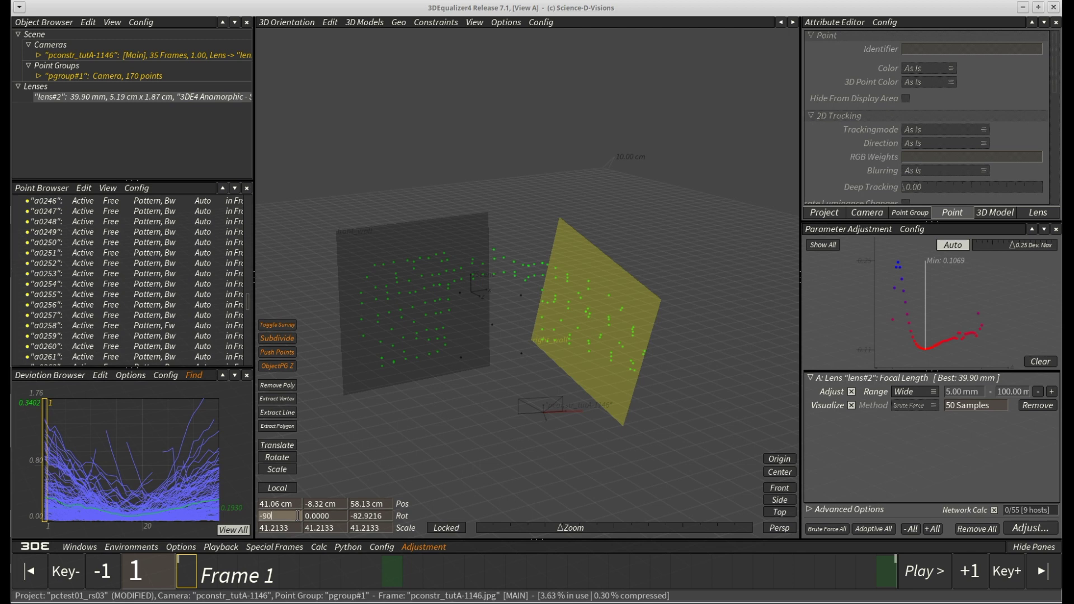
key(Tab)
text(0)
key(Tab)
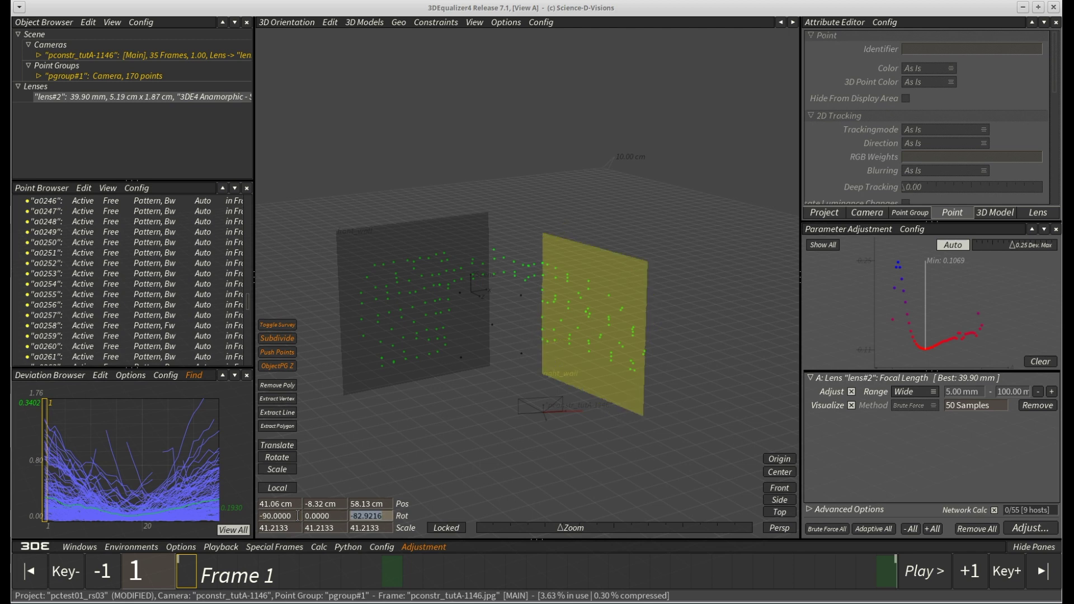
text(-90)
key(Return)
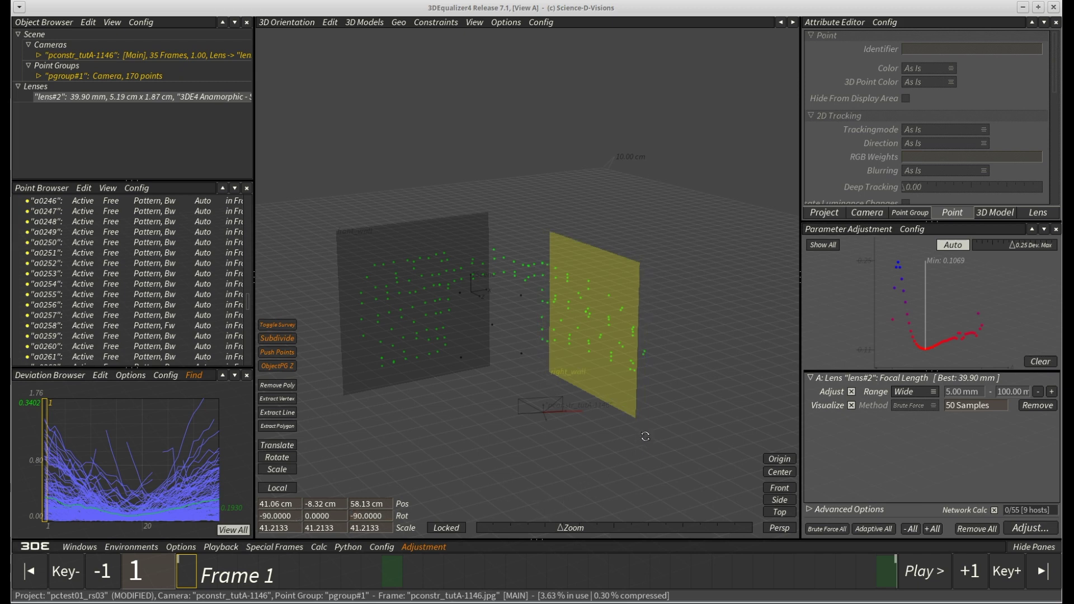
mouse_move(645, 436)
middle_down()
mouse_move(545, 453)
mouse_move(603, 508)
mouse_move(555, 503)
mouse_move(554, 490)
mouse_move(650, 443)
middle_up()
middle_drag(547, 430, 575, 443)
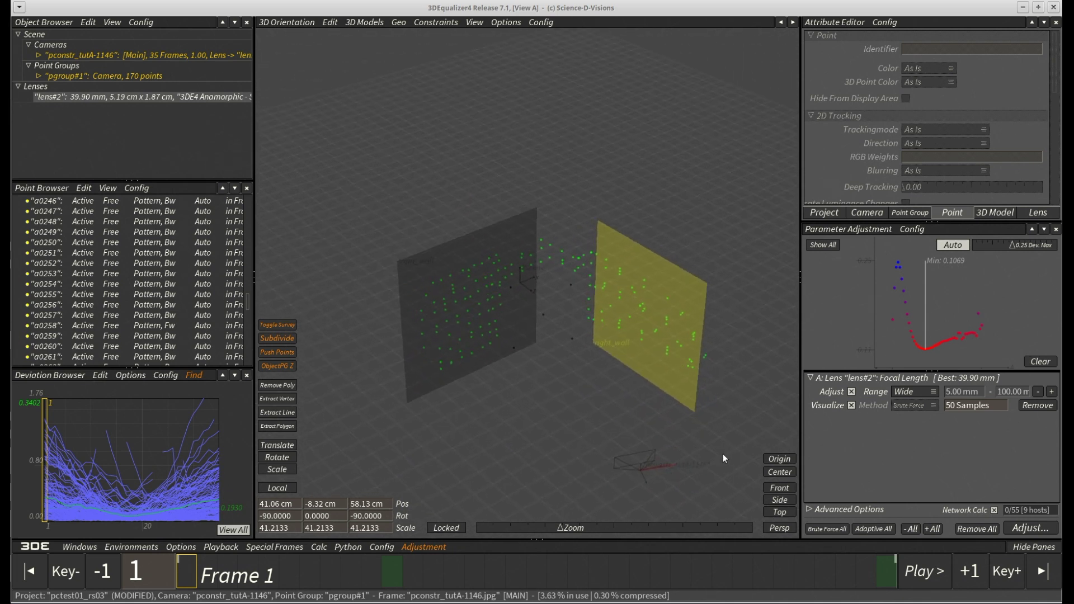
Step: Recalculate the point group solve and keep the result
key(alt+c)
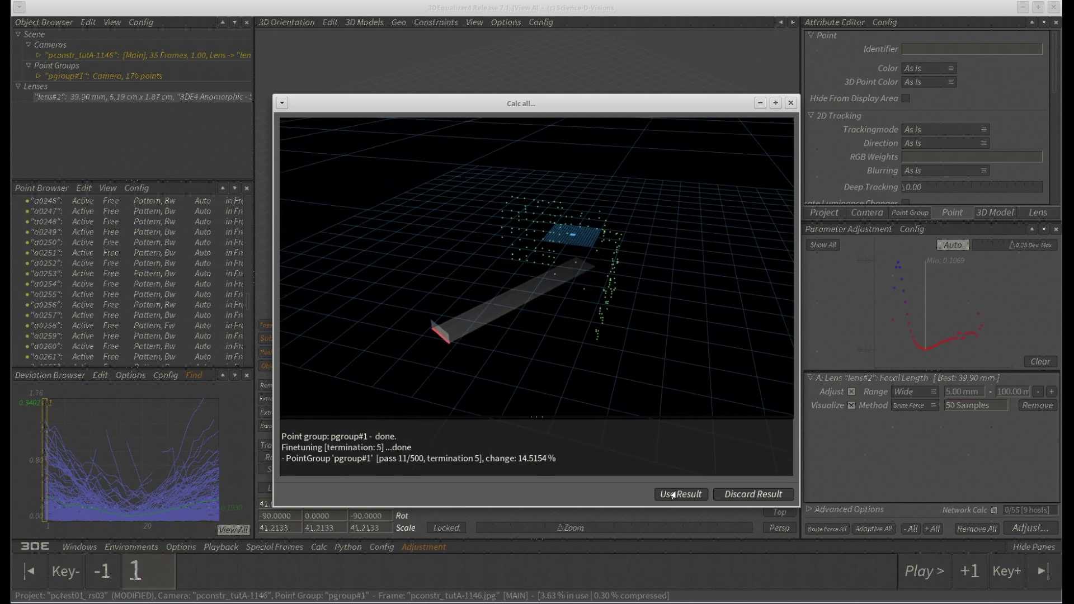
click(670, 494)
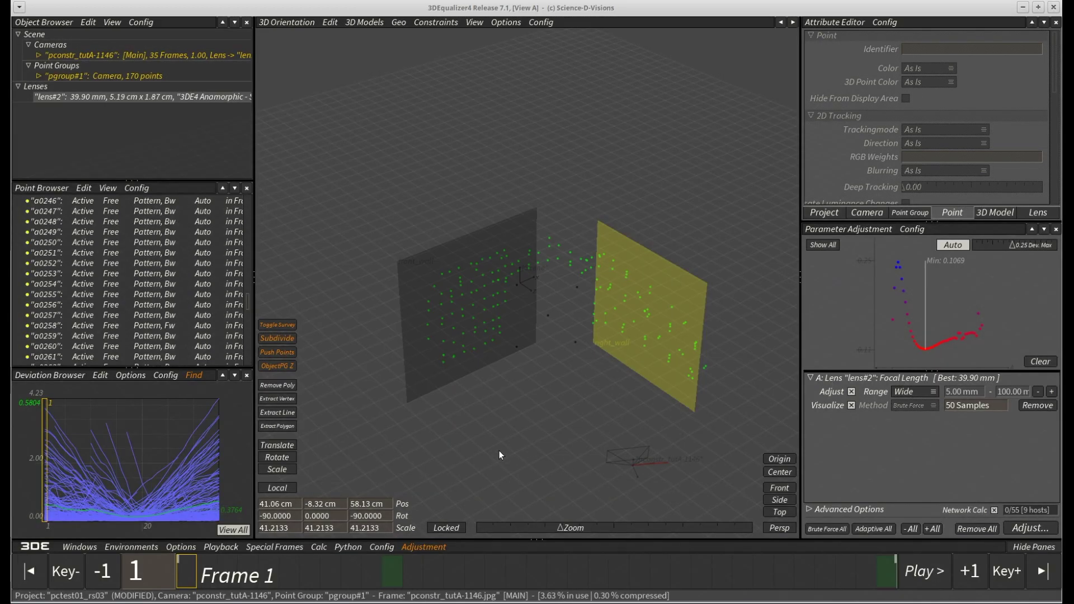
middle_drag(500, 451, 519, 473)
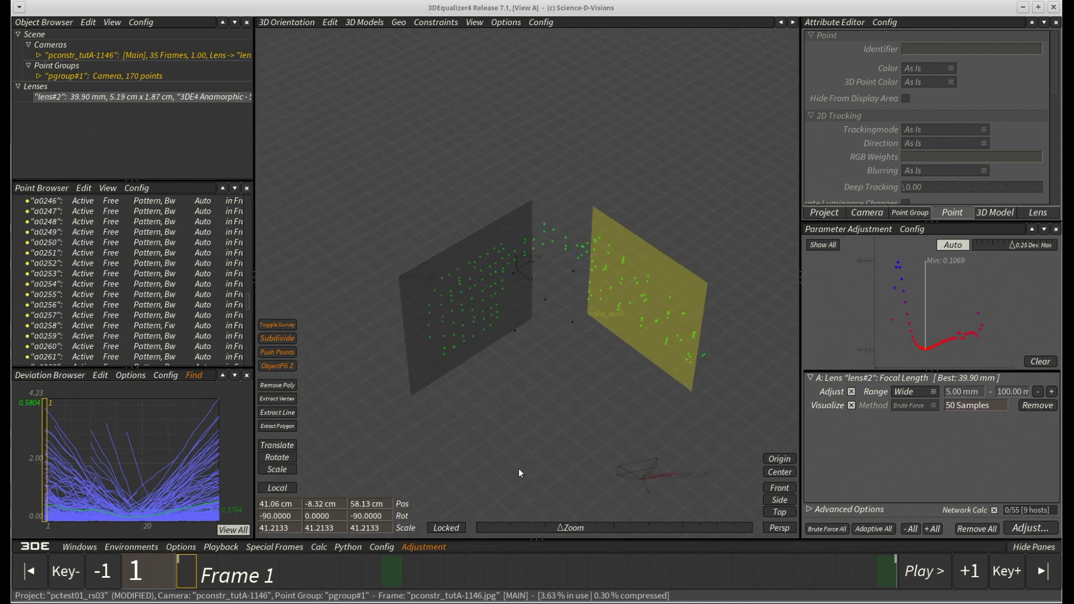
Step: Check how both walls line up from an orthographic top view, then return to perspective
click(778, 530)
click(778, 513)
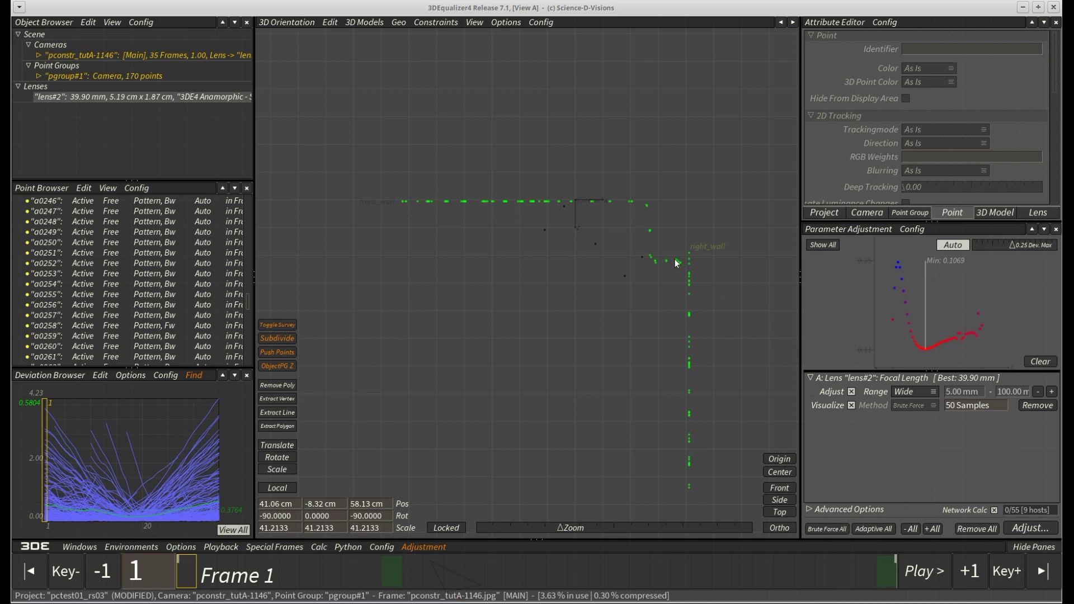
middle_drag(652, 353, 750, 442)
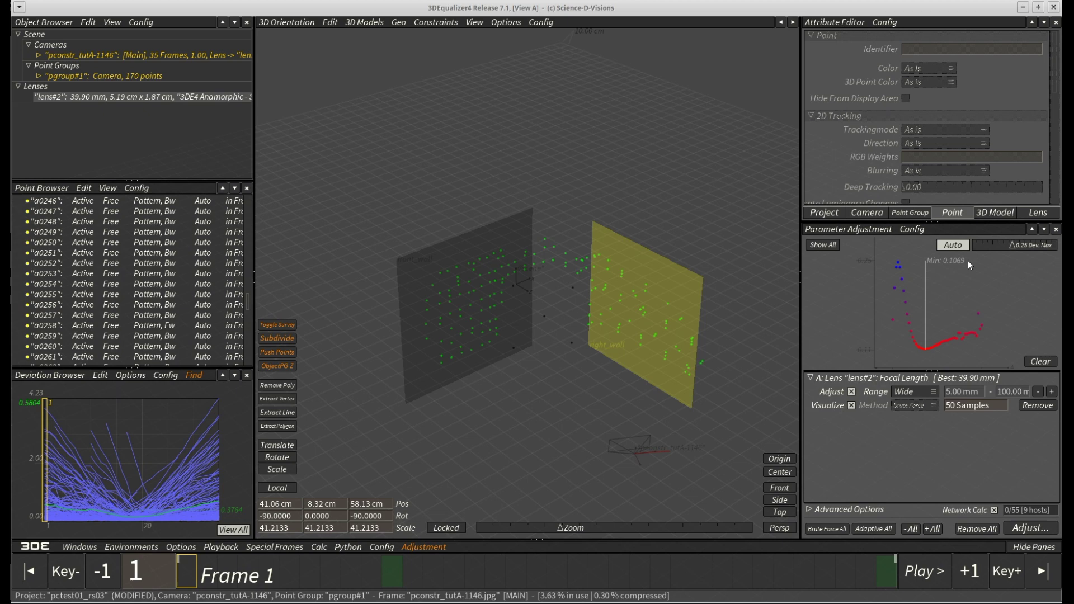
Step: Clear old results, rerun the focal length adjustment and apply the best value, 45.71 mm
click(1038, 363)
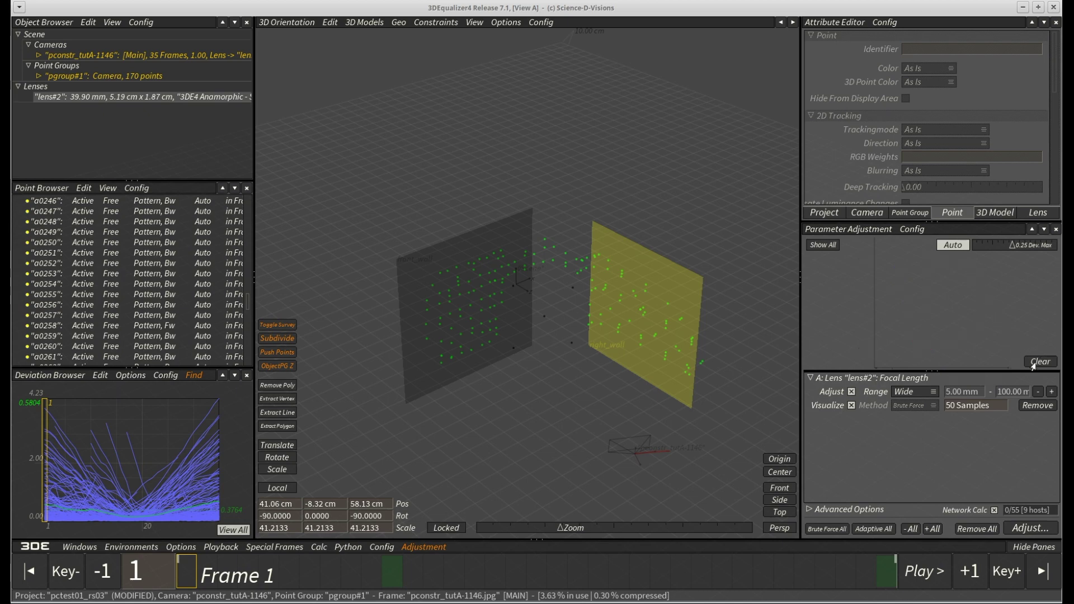
click(1032, 529)
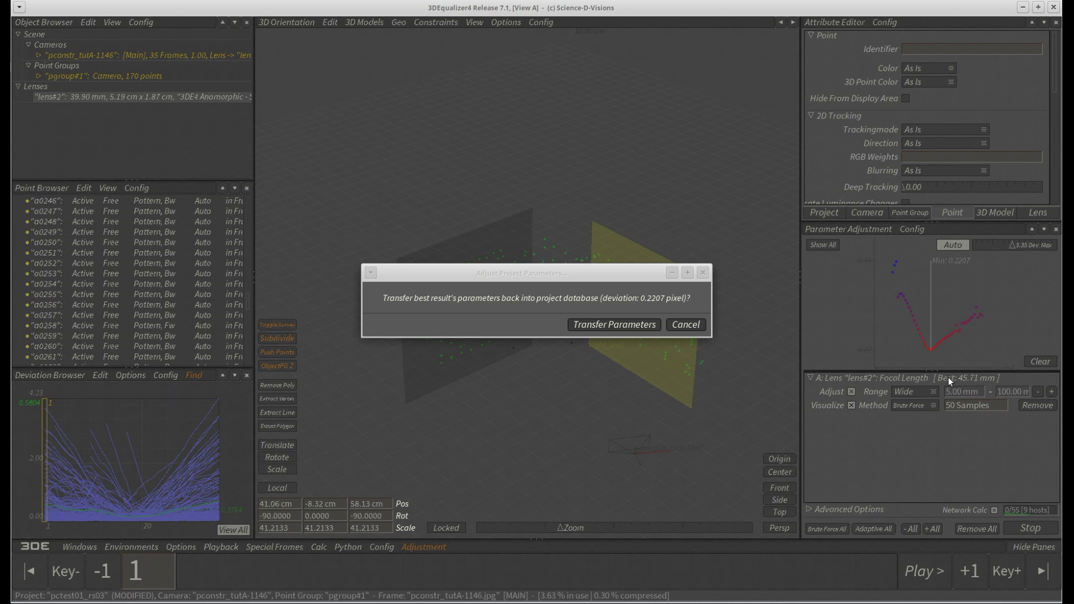
click(605, 326)
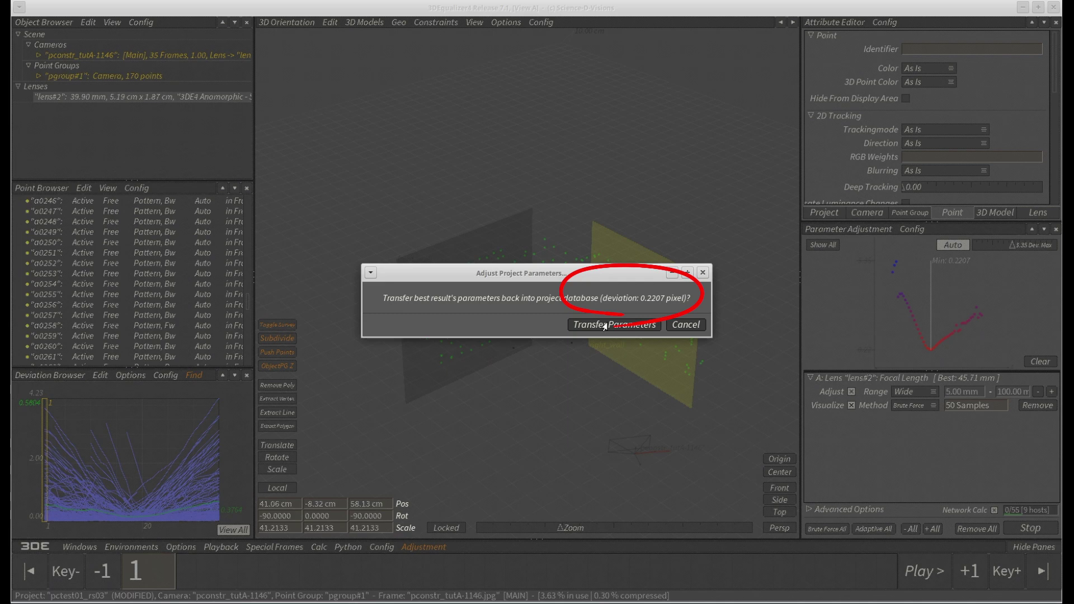
click(606, 325)
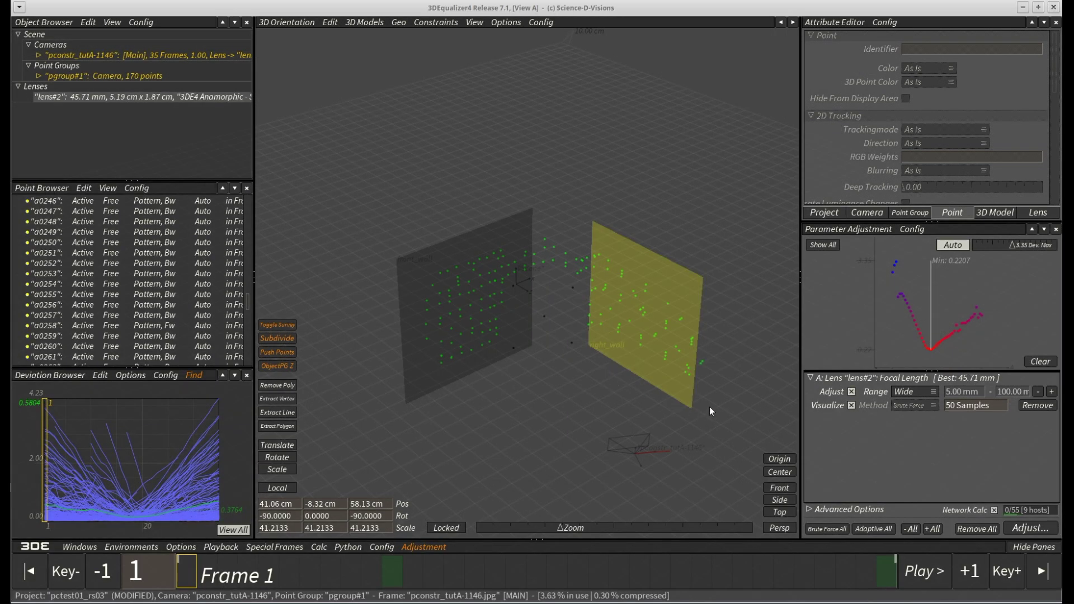
Step: Recalculate the solve, keep the result, and pick point a0341's deviation curve
key(alt+c)
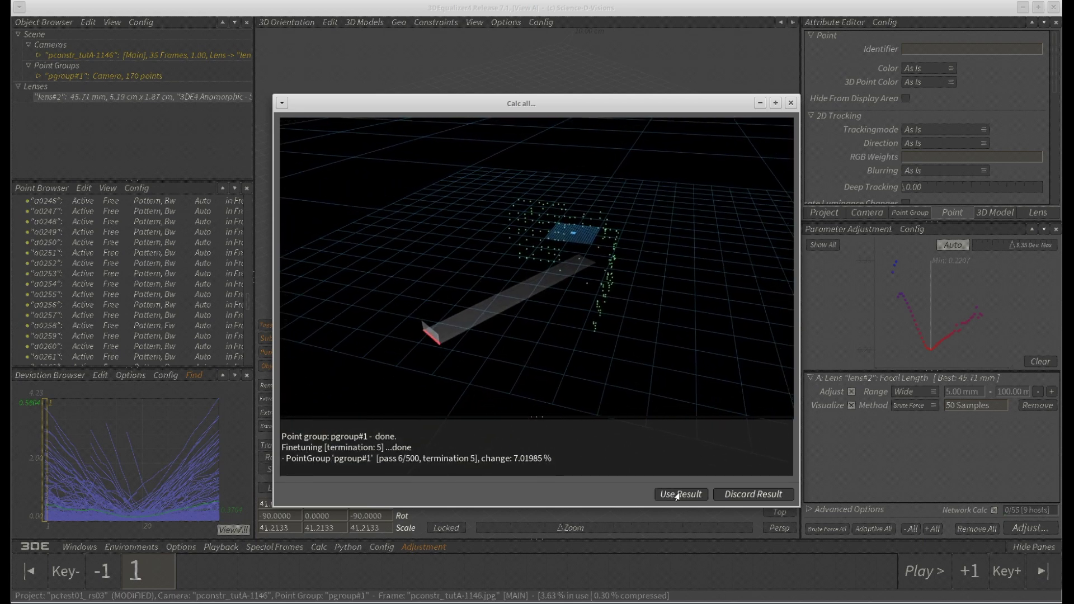
click(679, 495)
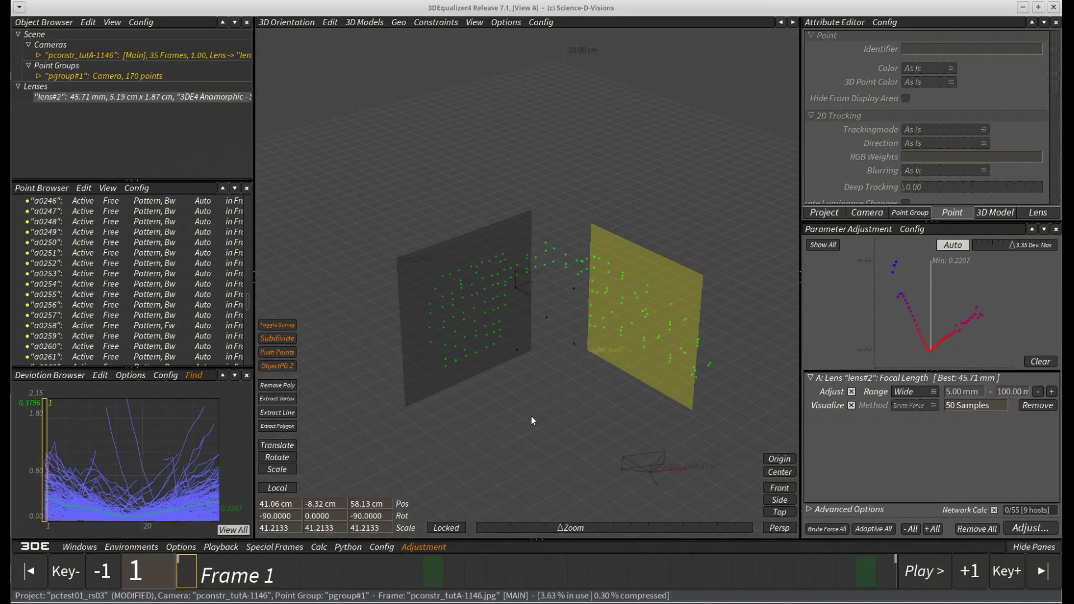
click(128, 401)
Step: Inspect point a0341 zoomed in at frame 21, then scrub the footage back to frame 1
key(F2)
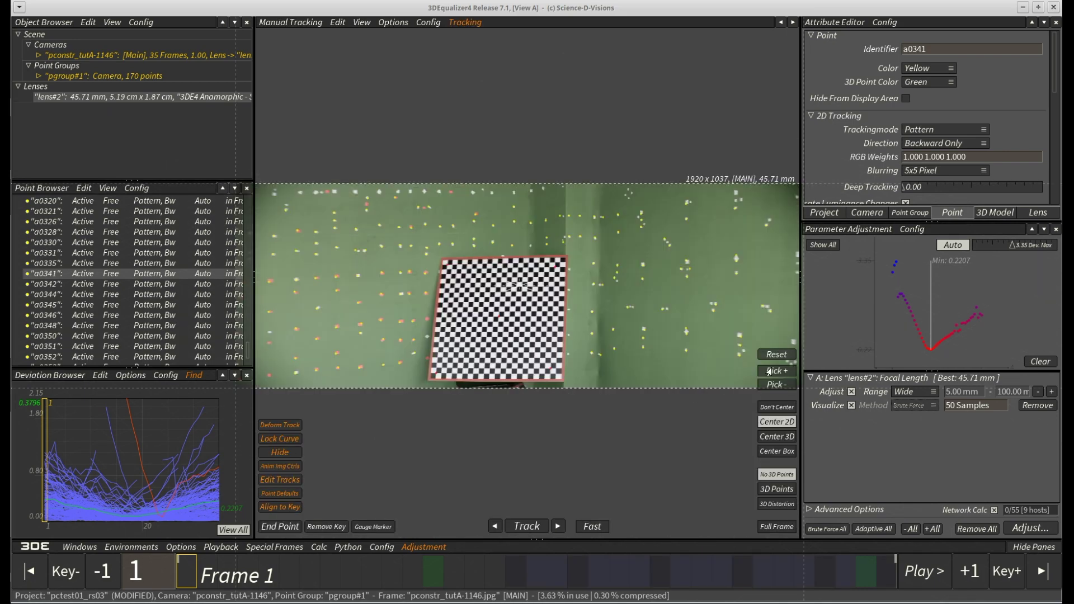
click(608, 586)
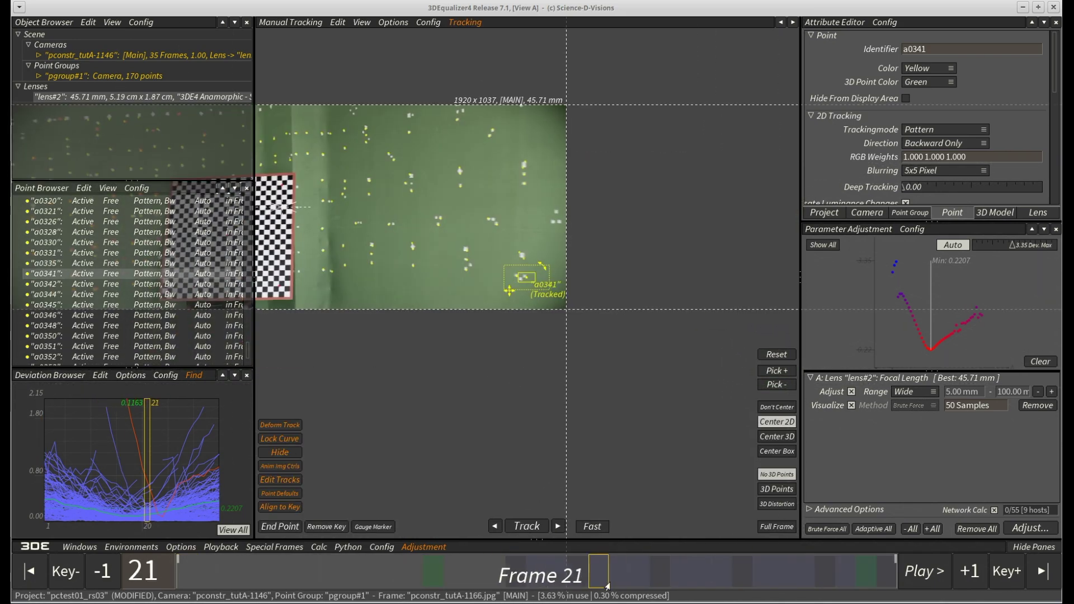
drag(608, 586, 893, 579)
scroll(622, 503, up, 5)
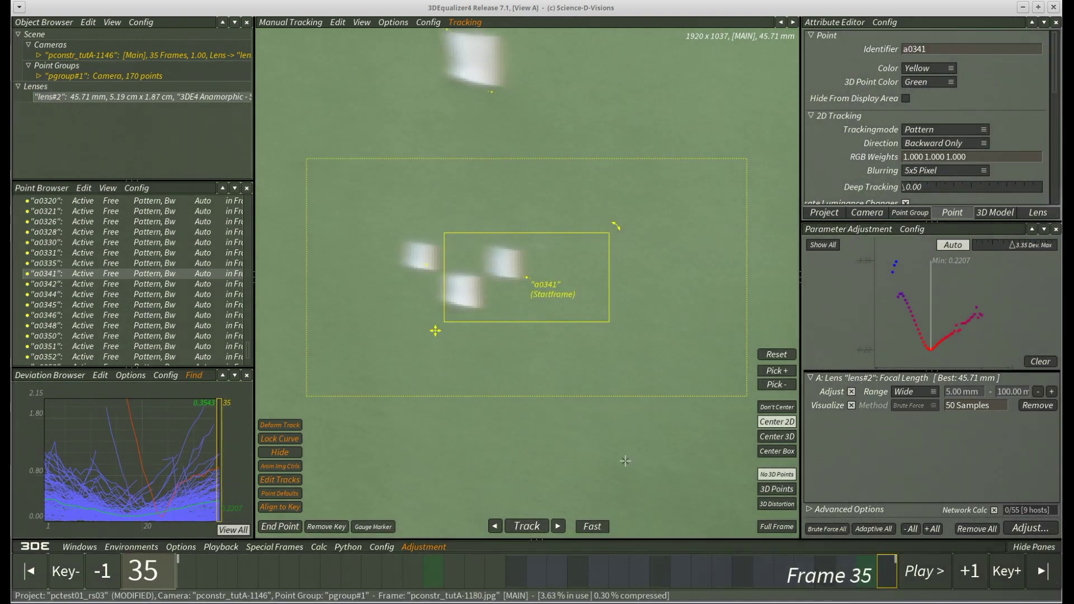
key(F6)
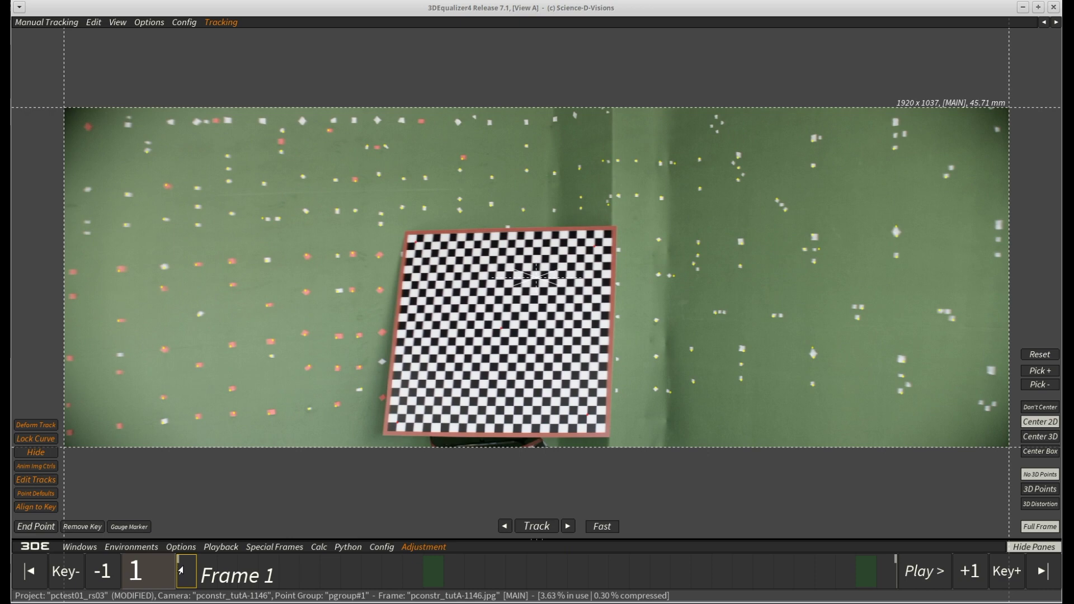
mouse_move(180, 570)
mouse_down()
mouse_move(483, 590)
mouse_move(887, 576)
mouse_move(639, 577)
mouse_move(154, 539)
mouse_move(883, 538)
mouse_move(162, 538)
mouse_up()
Step: Select point 369 and create a plane constraint named checker from it
key(ctrl+h)
key(F6)
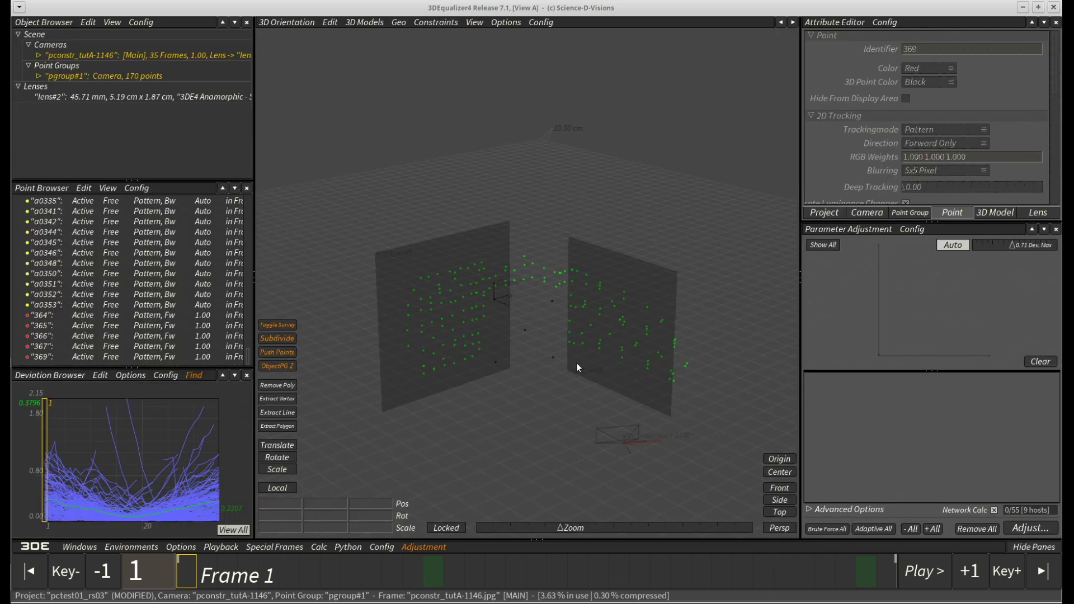
click(539, 338)
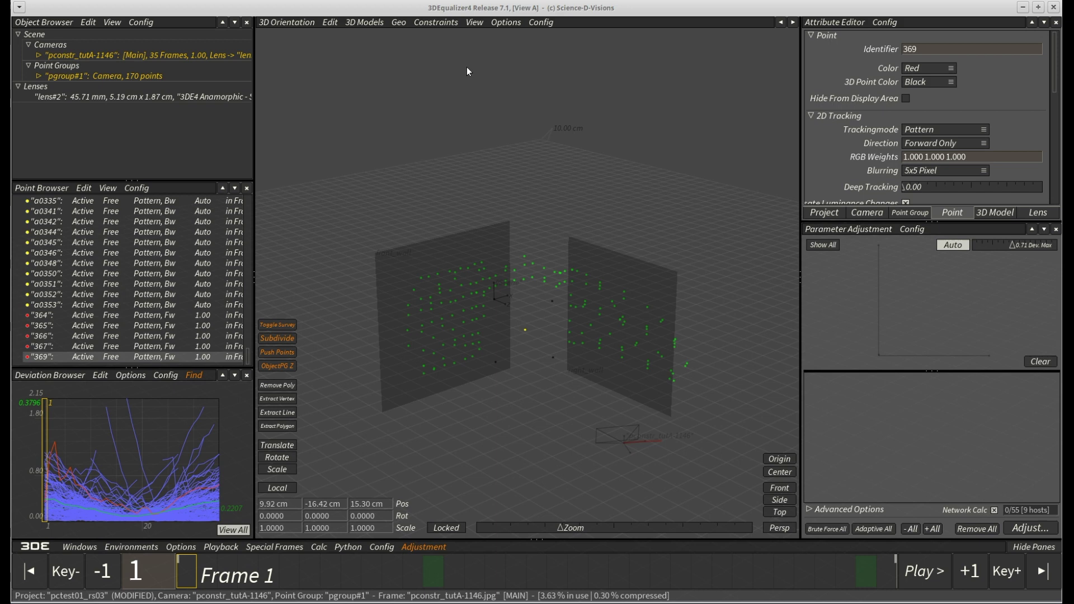
click(434, 22)
mouse_move(594, 34)
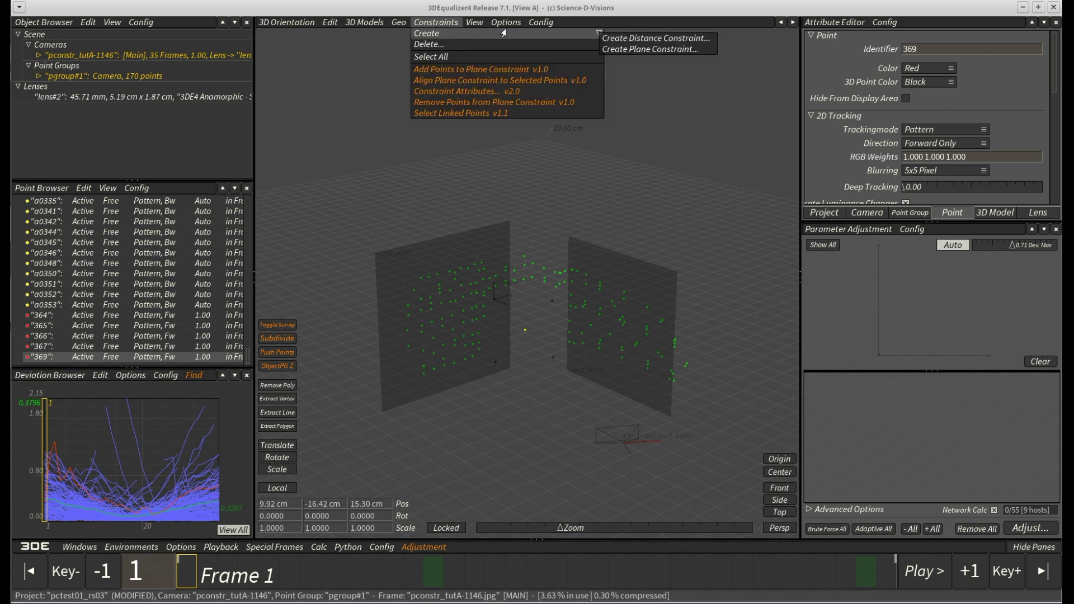
click(642, 49)
click(582, 301)
text(checker)
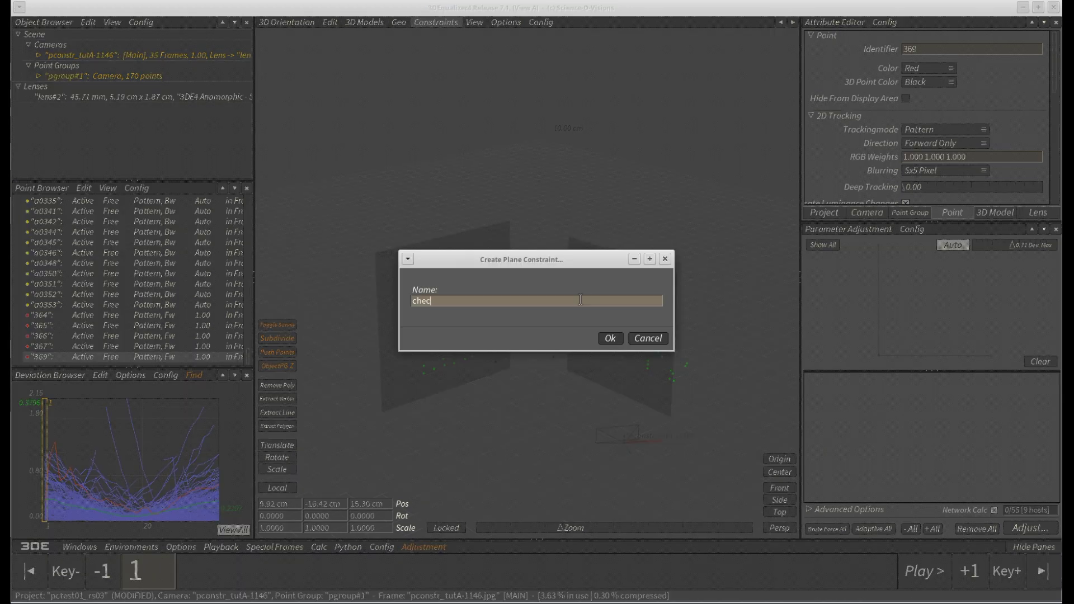
click(611, 338)
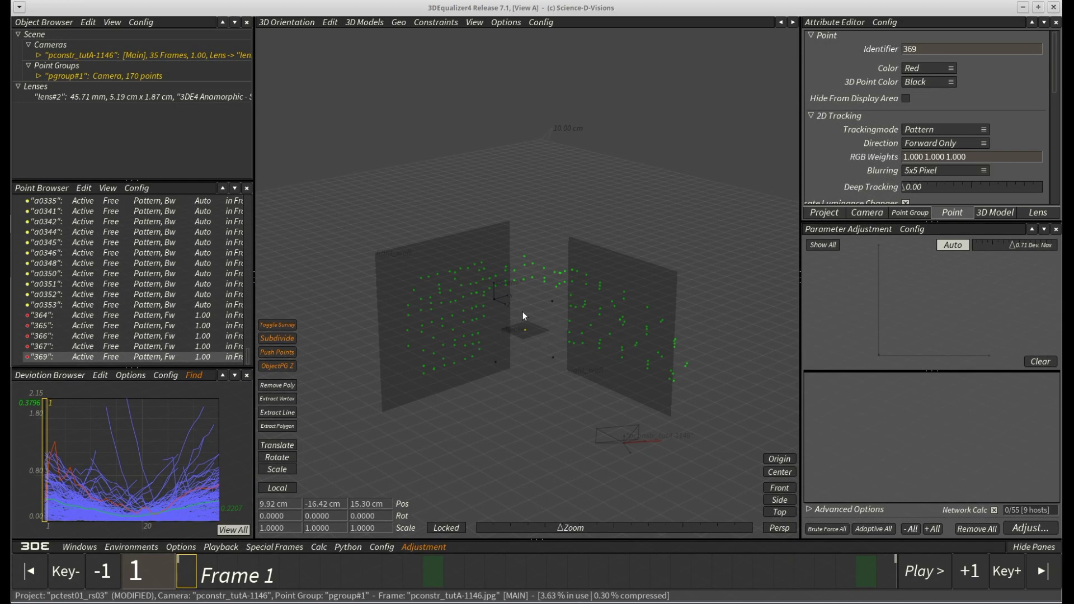
Step: In pgroup#1's constraints list, select the points linked to the checker plane
click(38, 75)
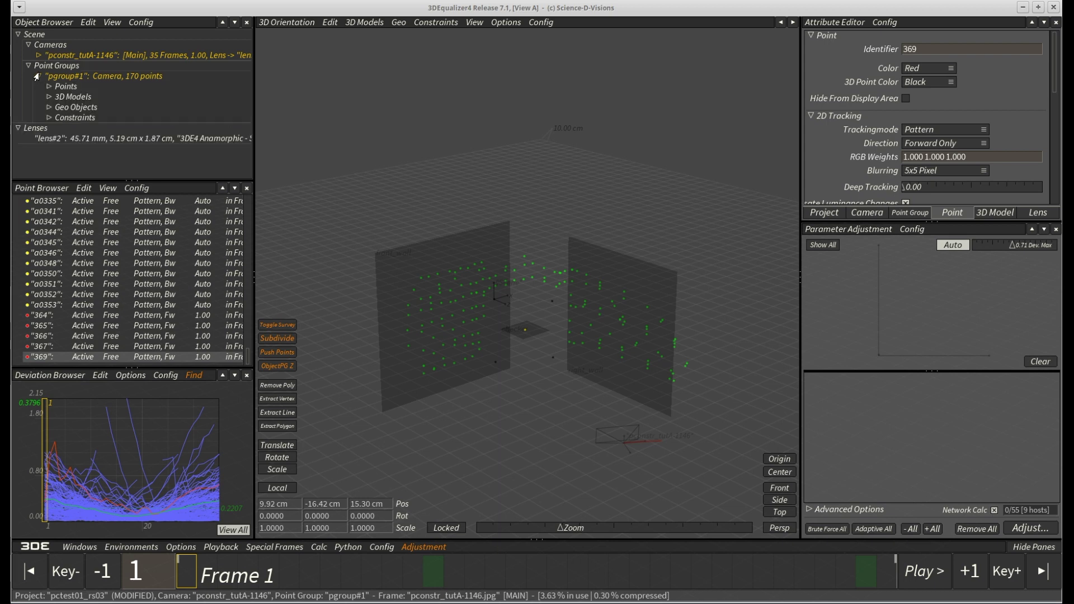
click(48, 118)
click(107, 130)
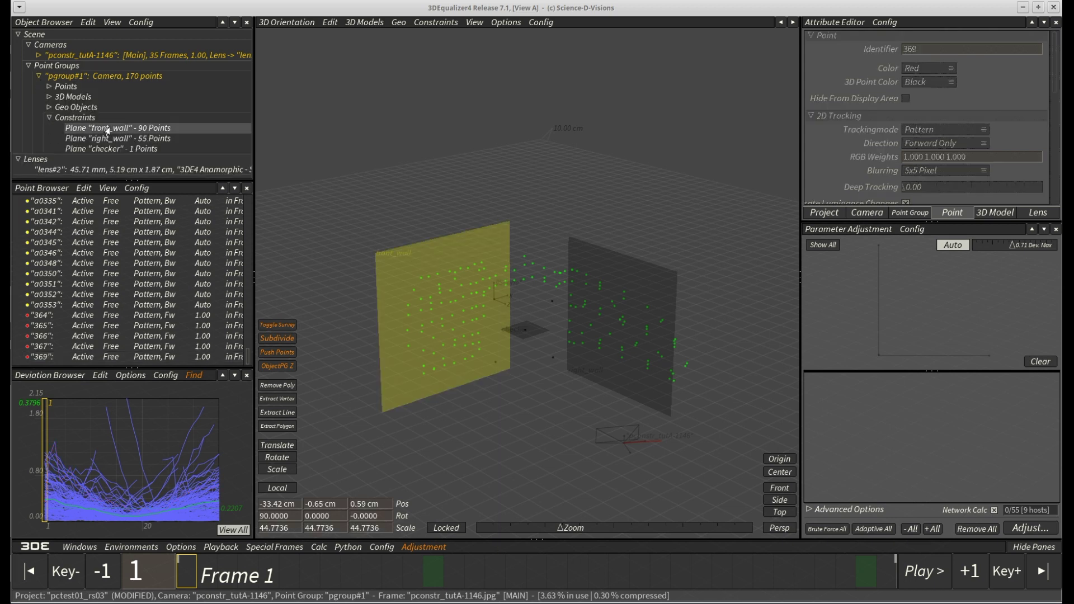
click(105, 140)
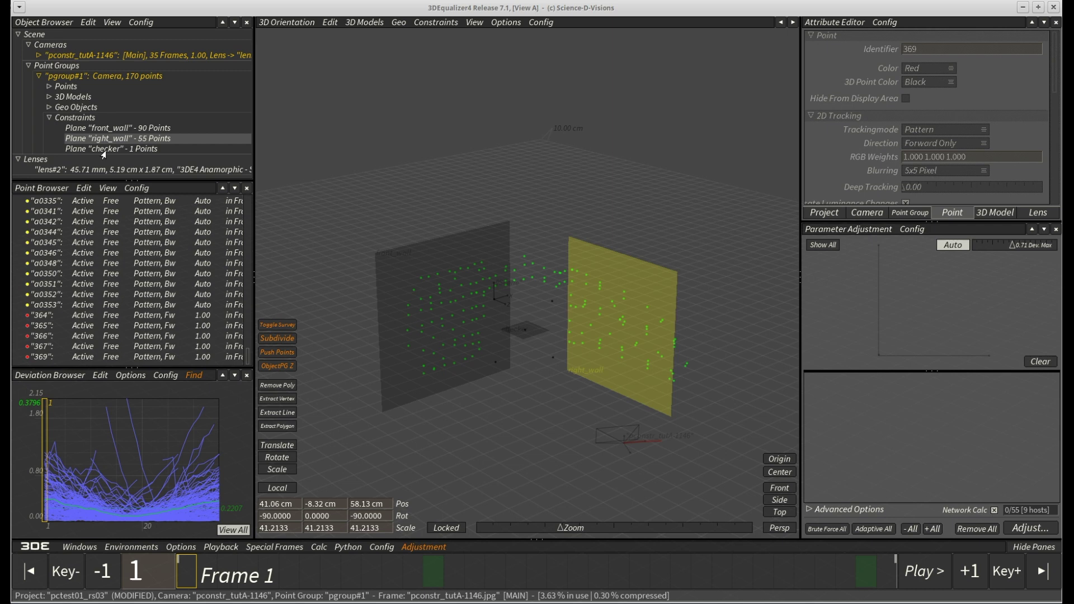
click(103, 149)
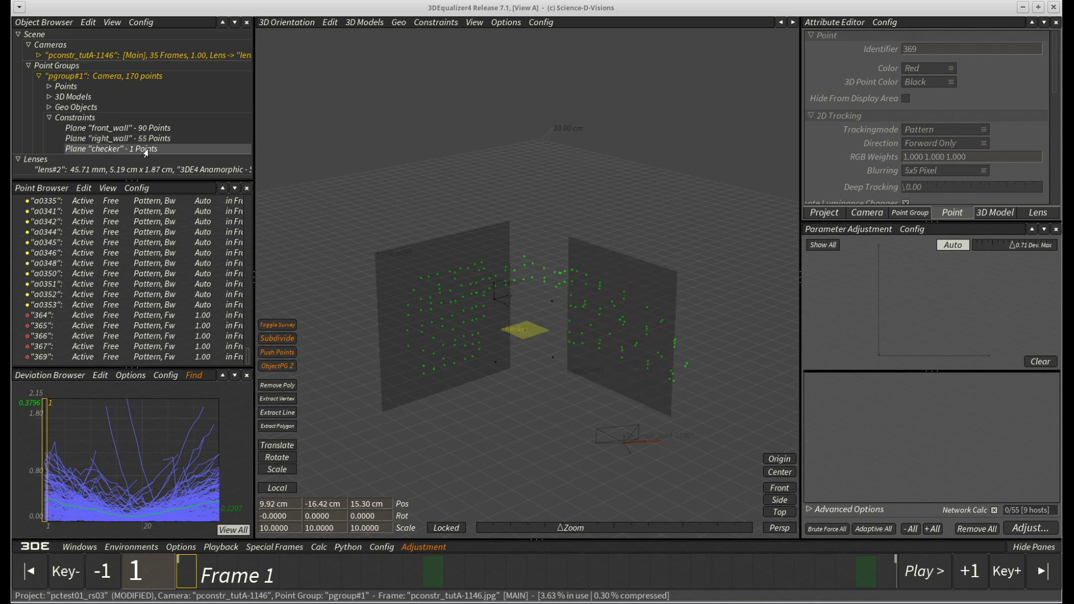
right_click(108, 151)
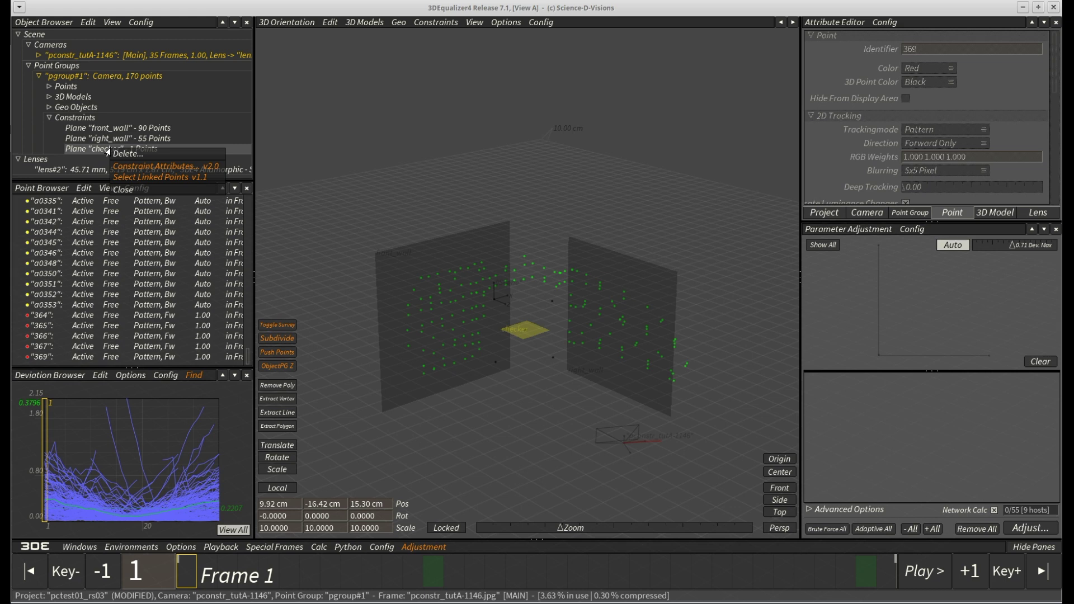
click(139, 178)
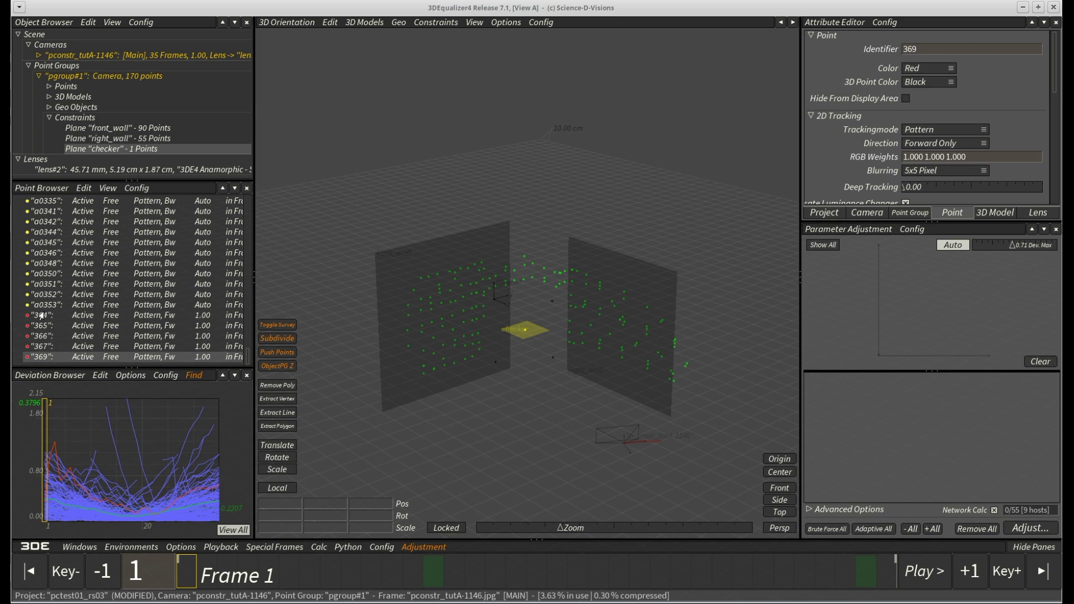
Step: Add points 364–367 to the checker plane (5 points total) and select its linked points
drag(41, 316, 42, 347)
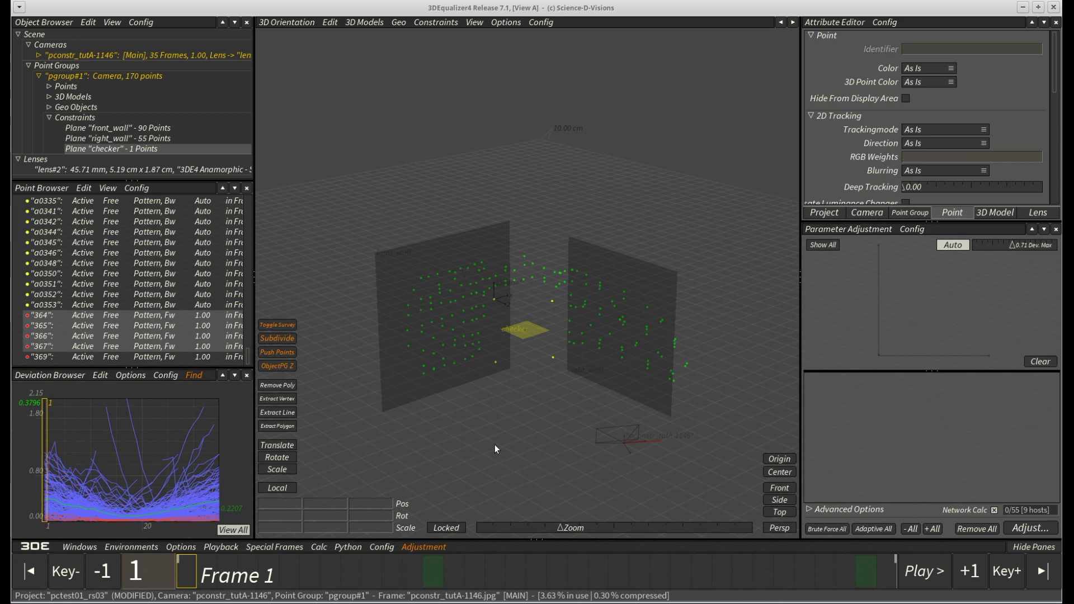
key(F2)
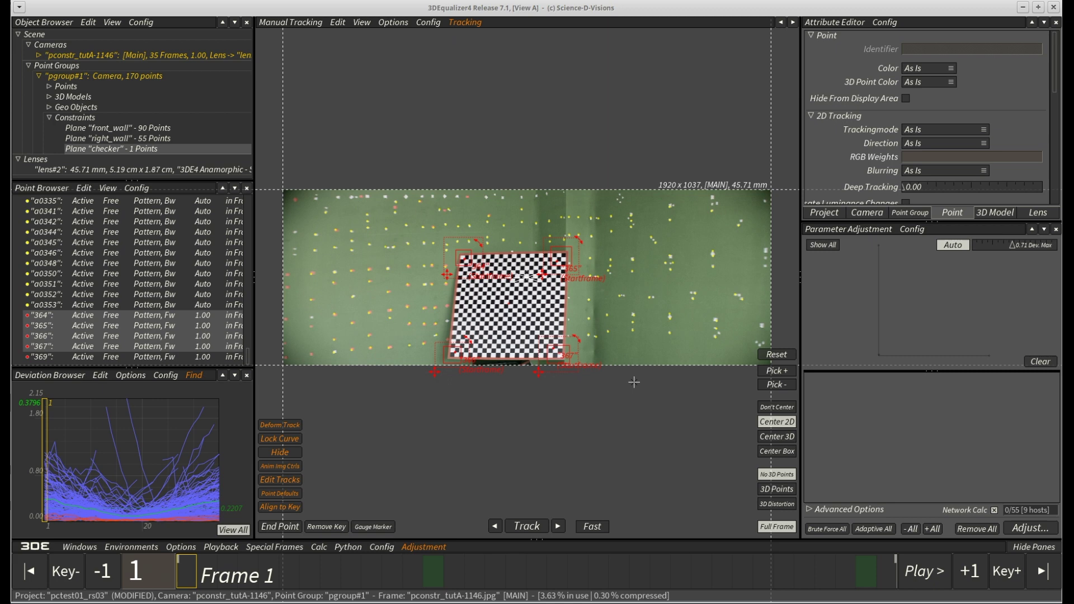
key(F3)
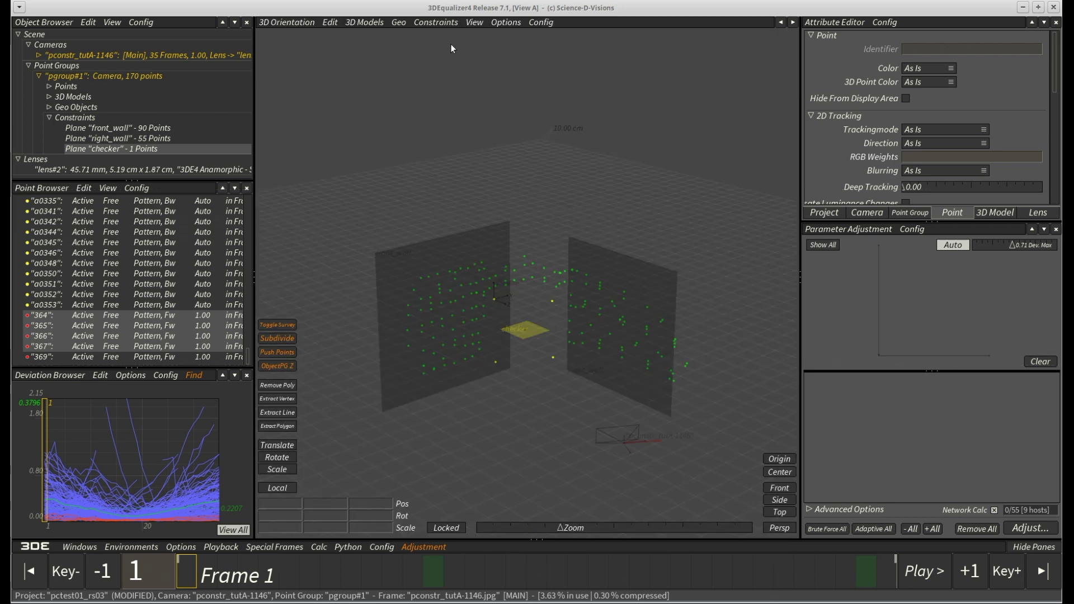
click(436, 22)
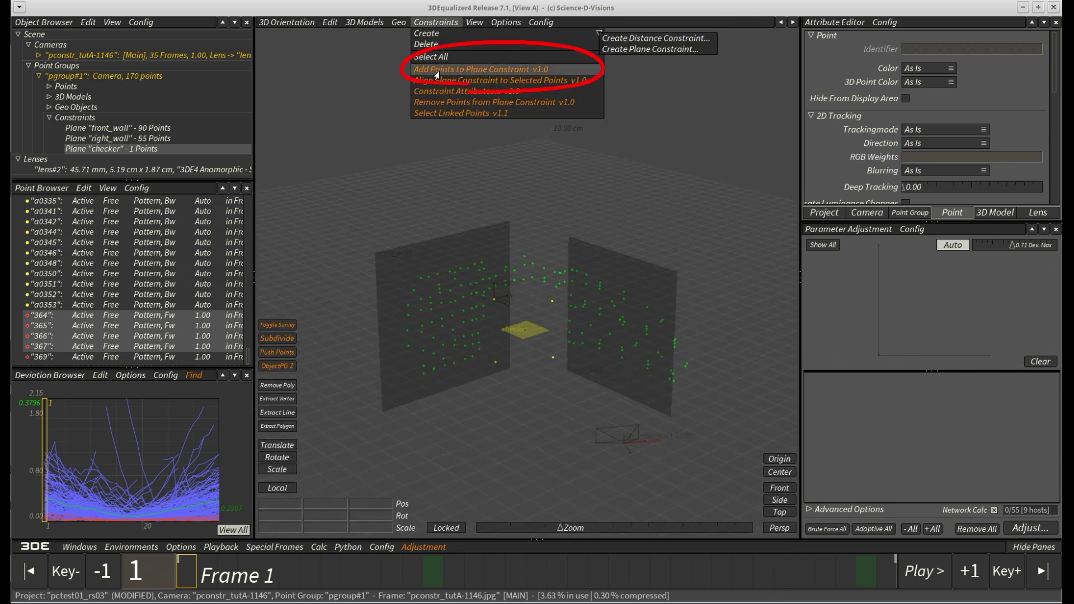
click(583, 70)
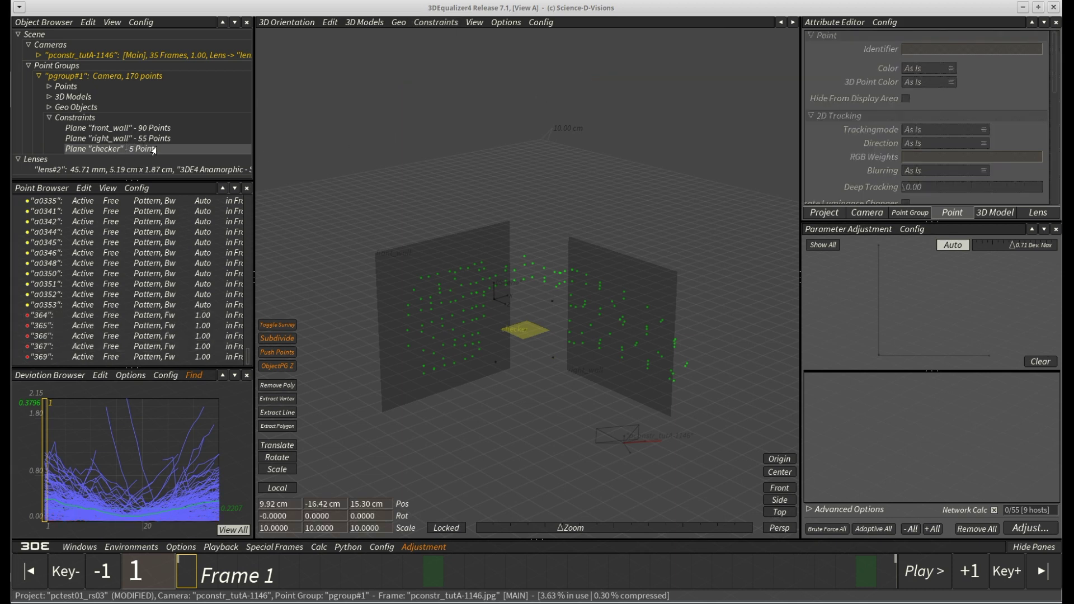
right_click(102, 150)
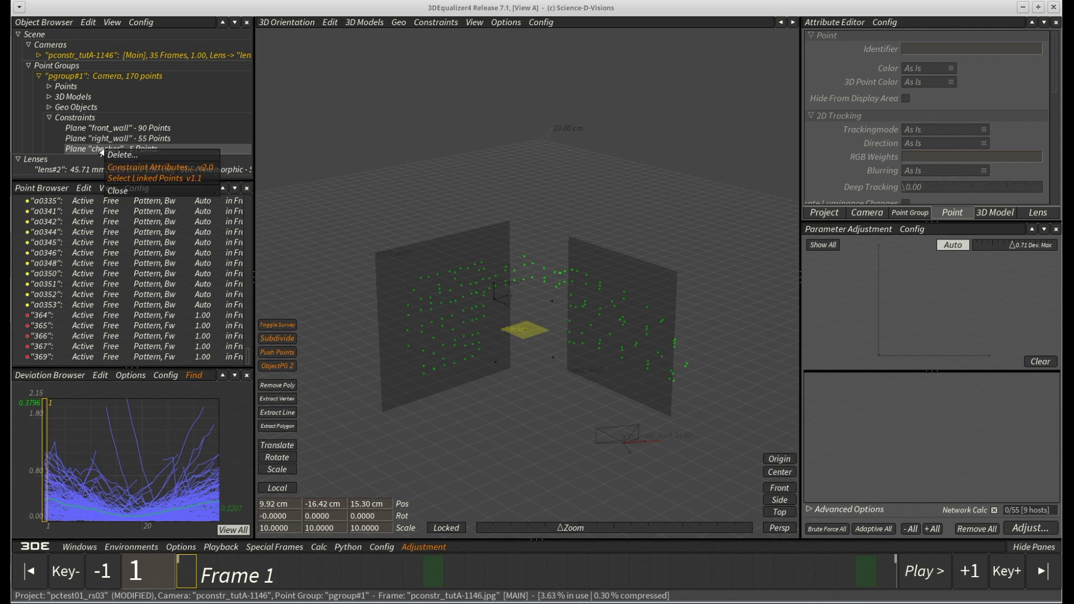
click(133, 180)
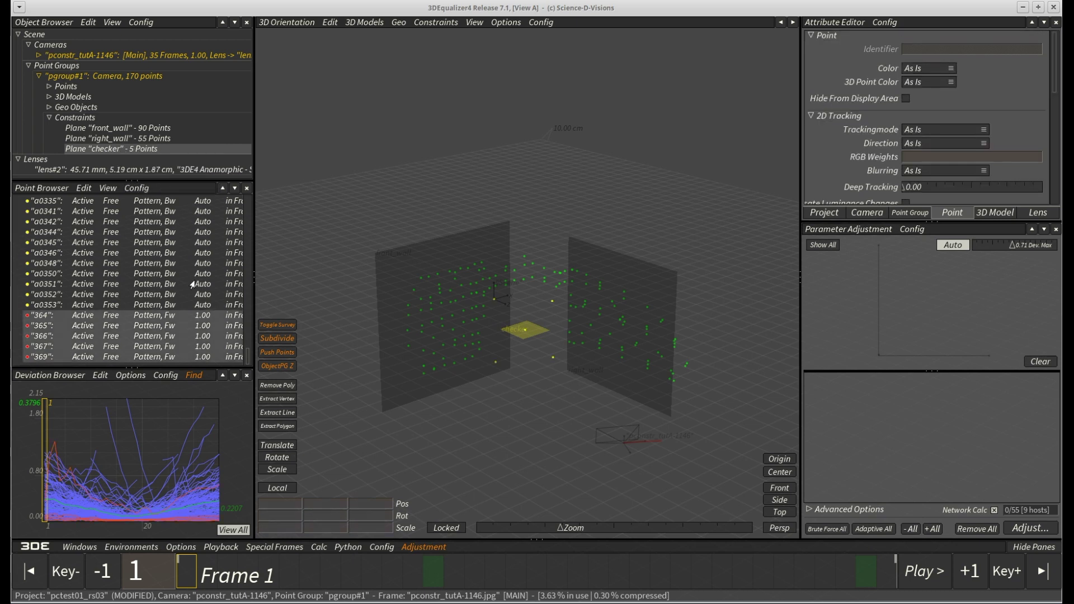
Step: Scale the checker plane uniformly from 10 up to 29.2395
click(542, 324)
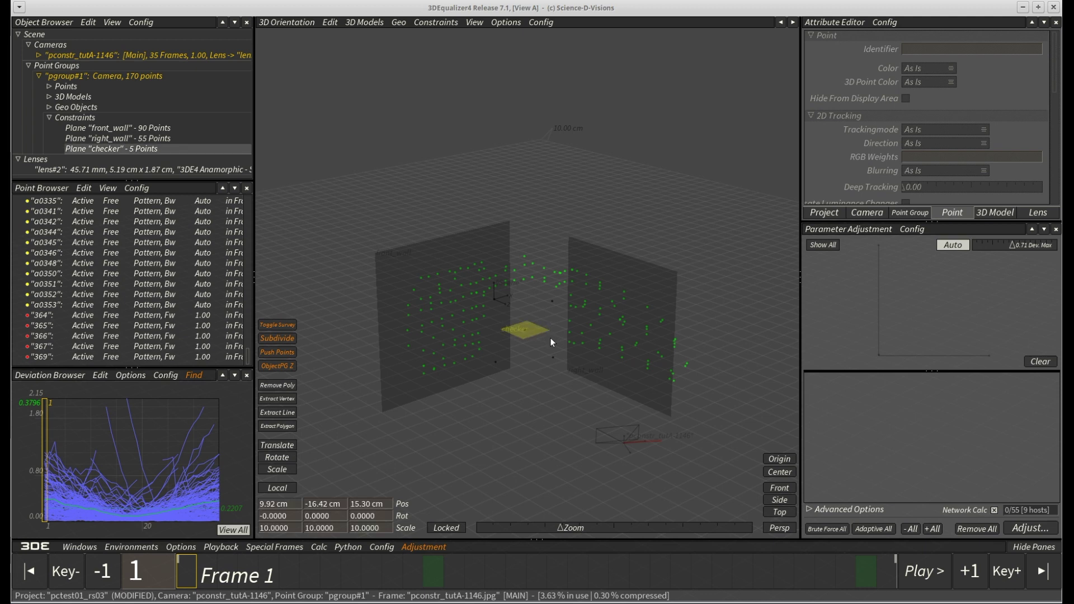
click(281, 470)
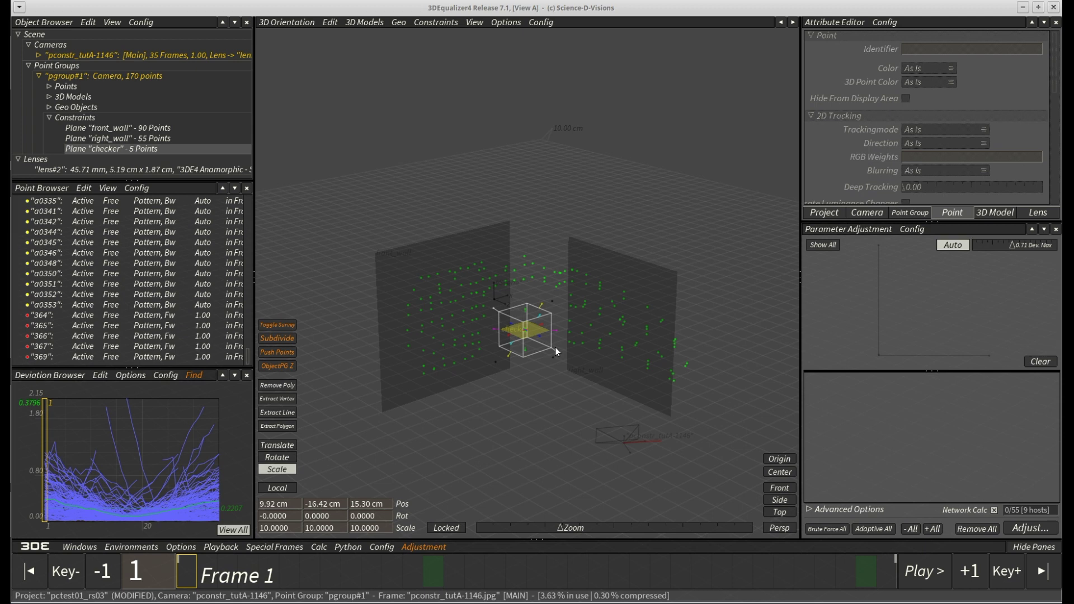
drag(556, 348, 615, 386)
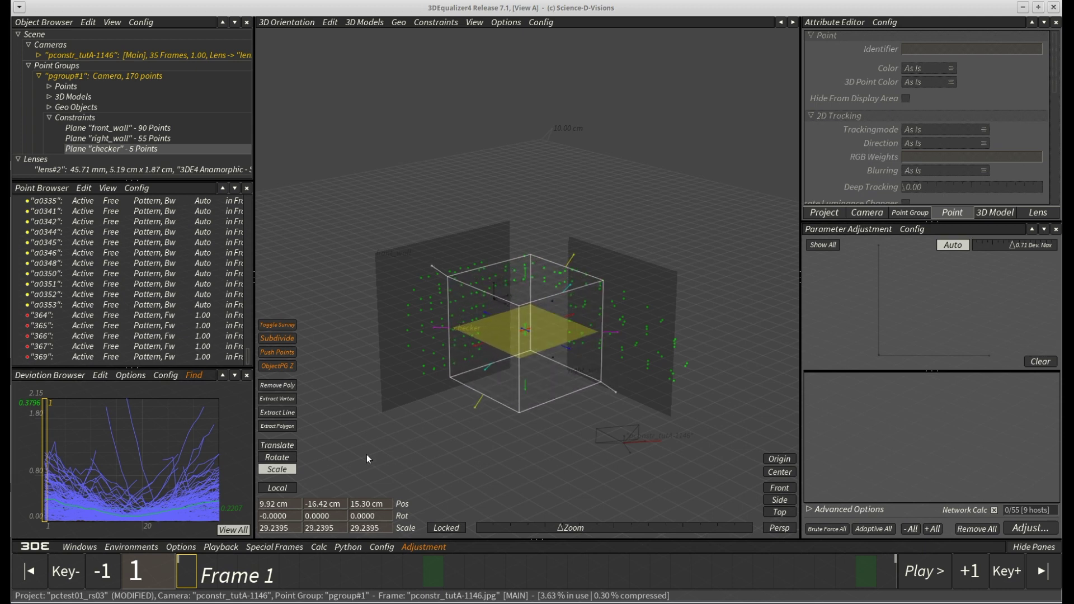
Step: Rotate the checker plane so it stands upright between the two walls
click(278, 462)
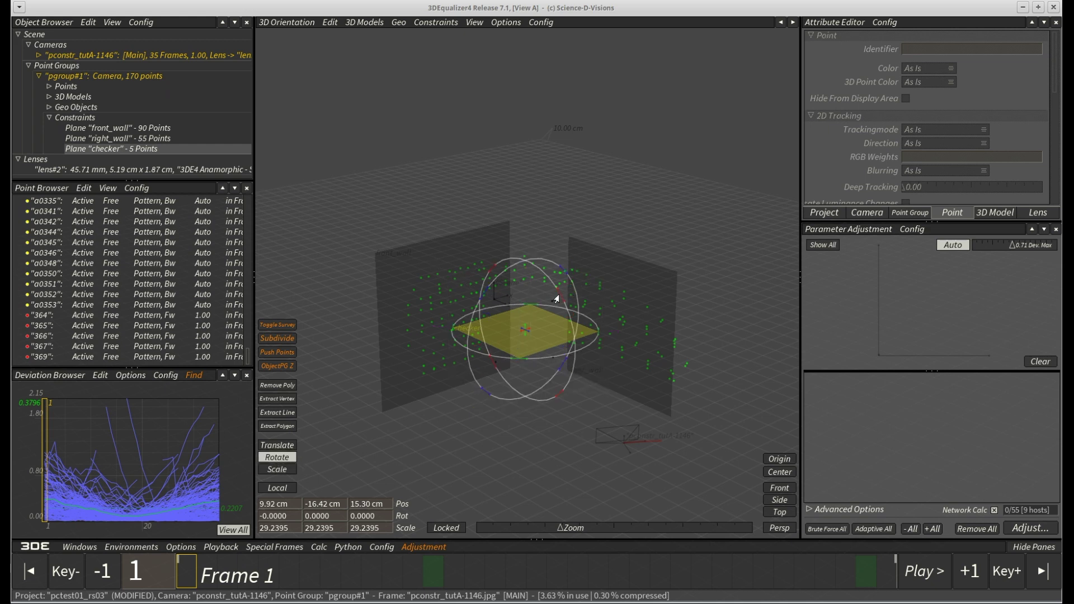
drag(559, 300, 574, 385)
drag(510, 329, 487, 331)
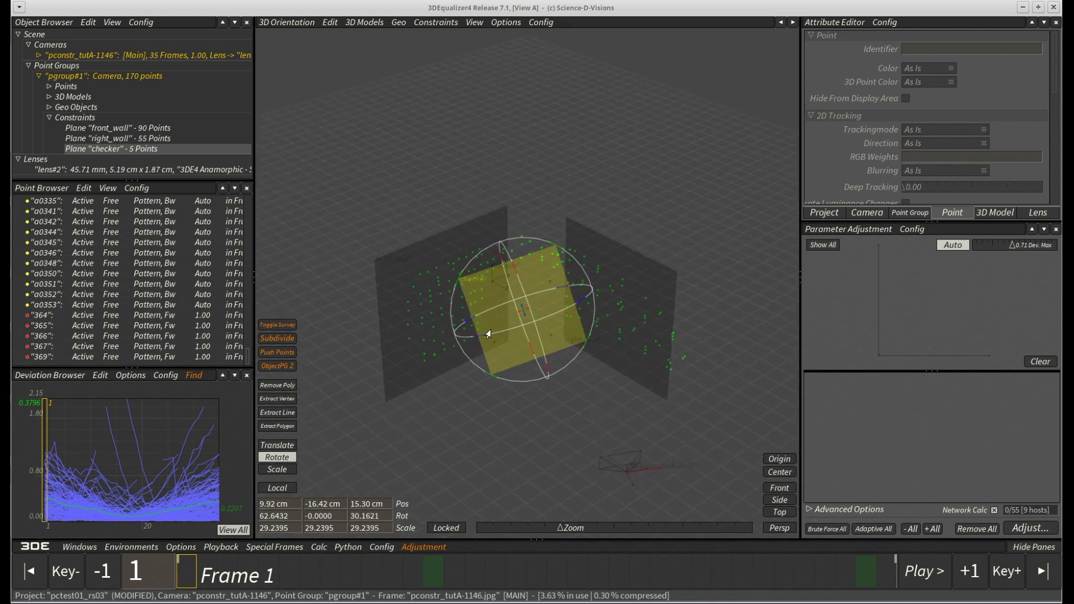
drag(554, 248, 570, 263)
click(521, 425)
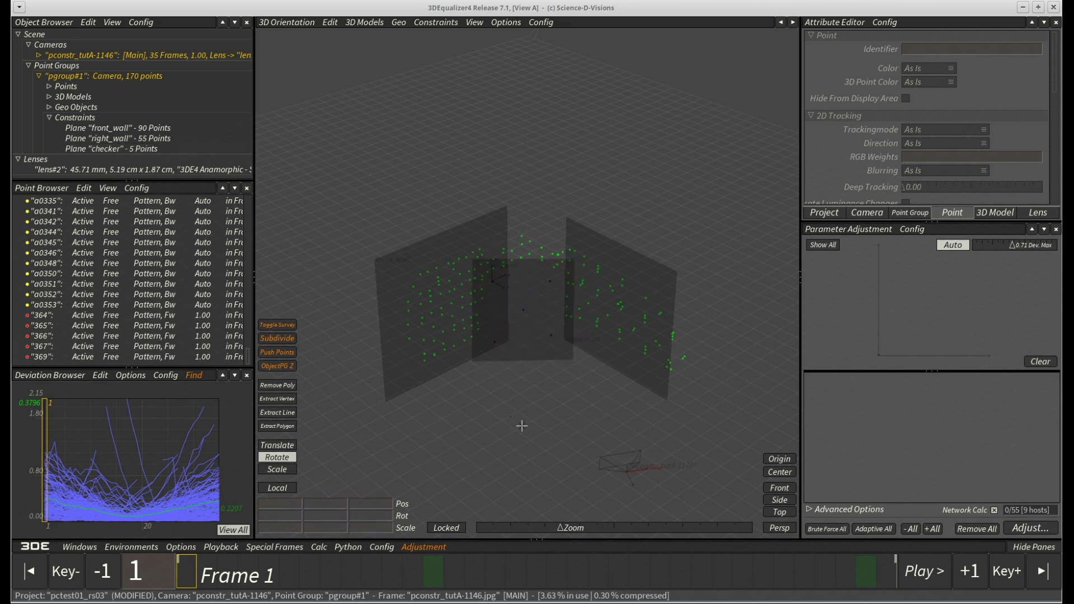
Step: Recalculate the point group with the checker constraint and keep the 0.2586-deviation result
middle_drag(568, 444, 721, 465)
drag(720, 466, 569, 444)
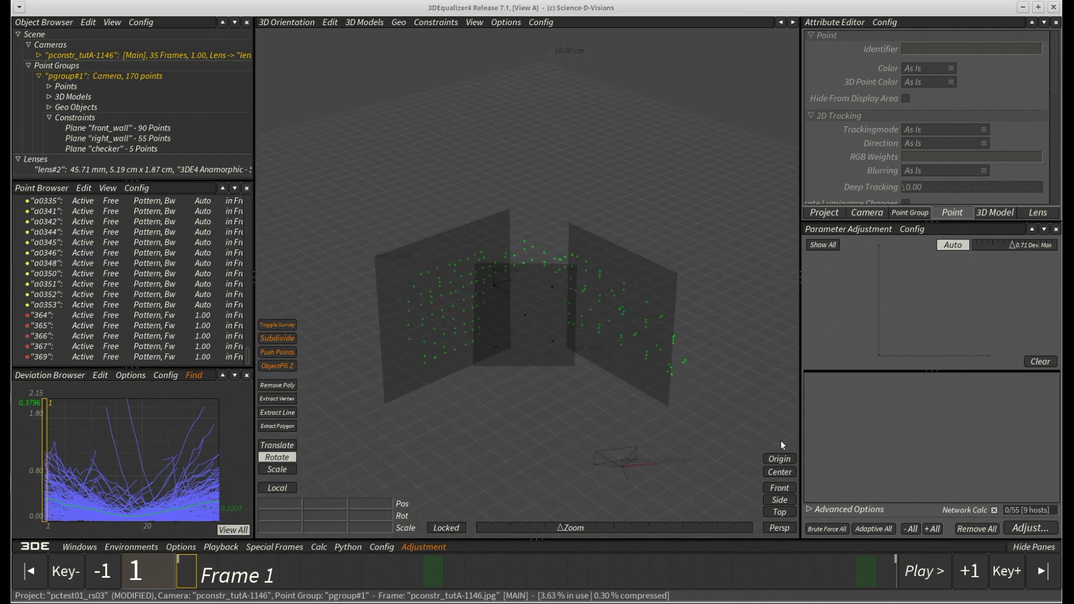
key(alt+c)
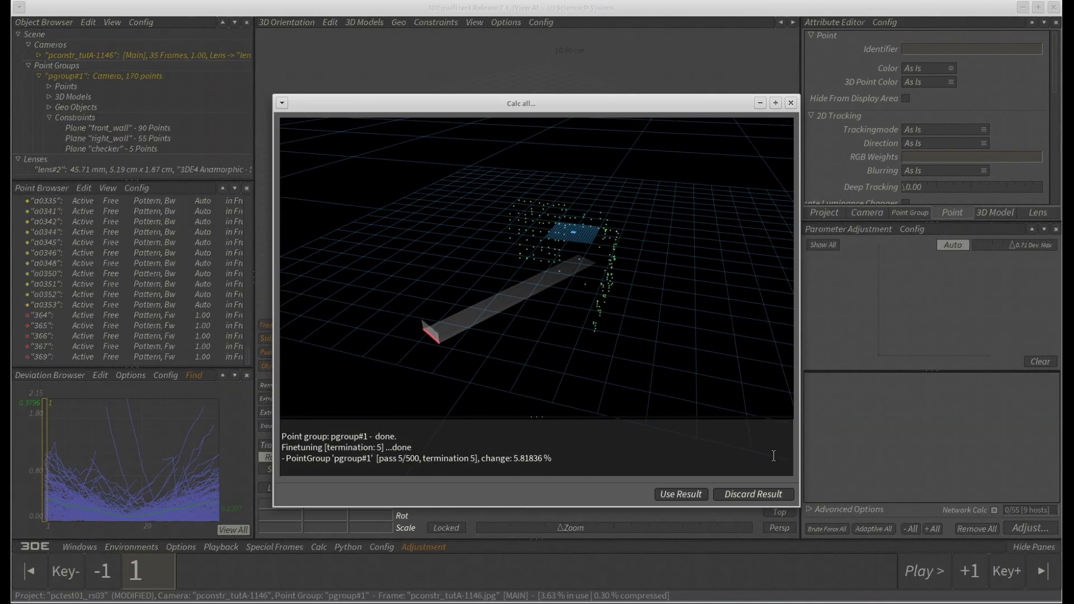
click(684, 492)
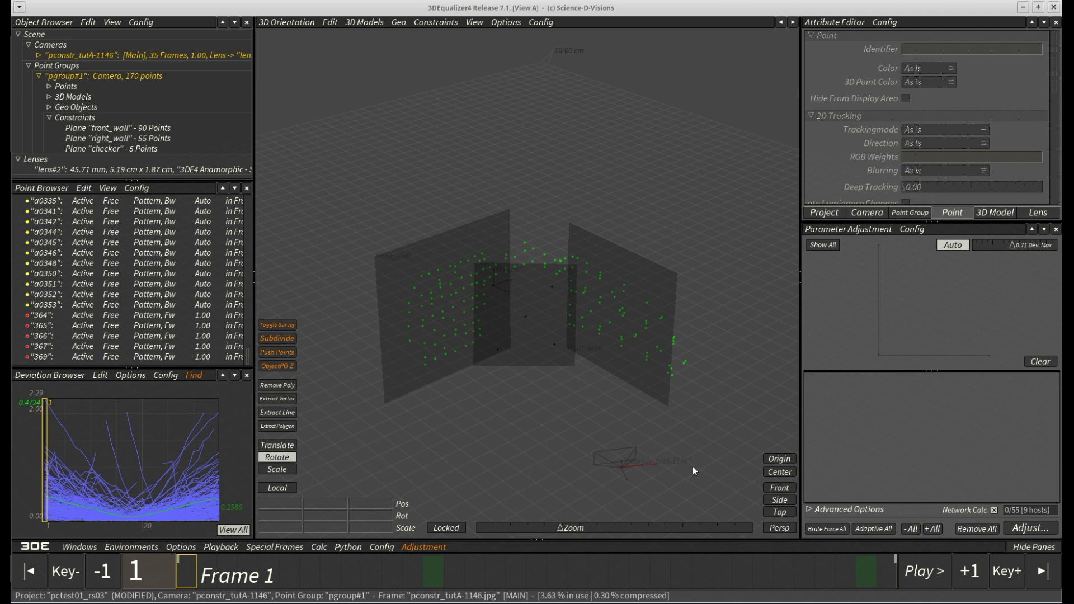
Step: Add a checker plane adjustment that only rotates its normal around x and y, without translation
click(533, 356)
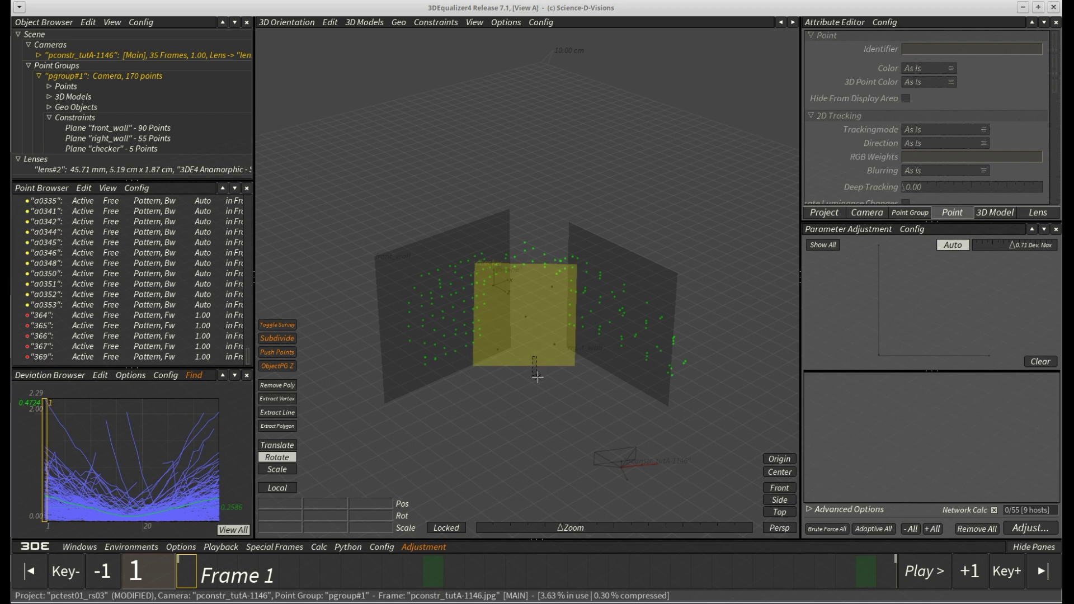
key(Escape)
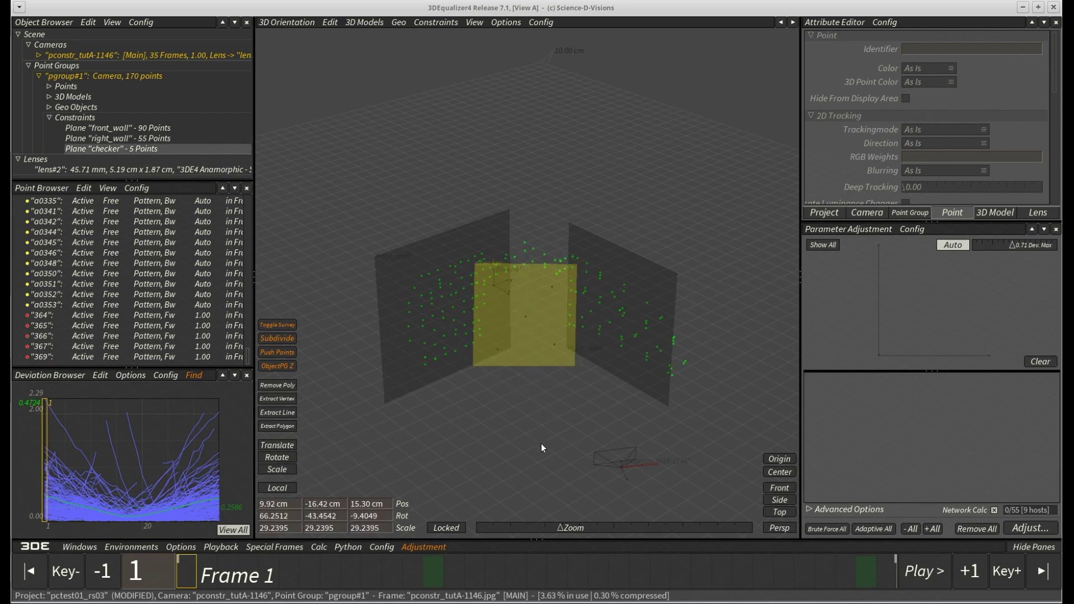
click(423, 550)
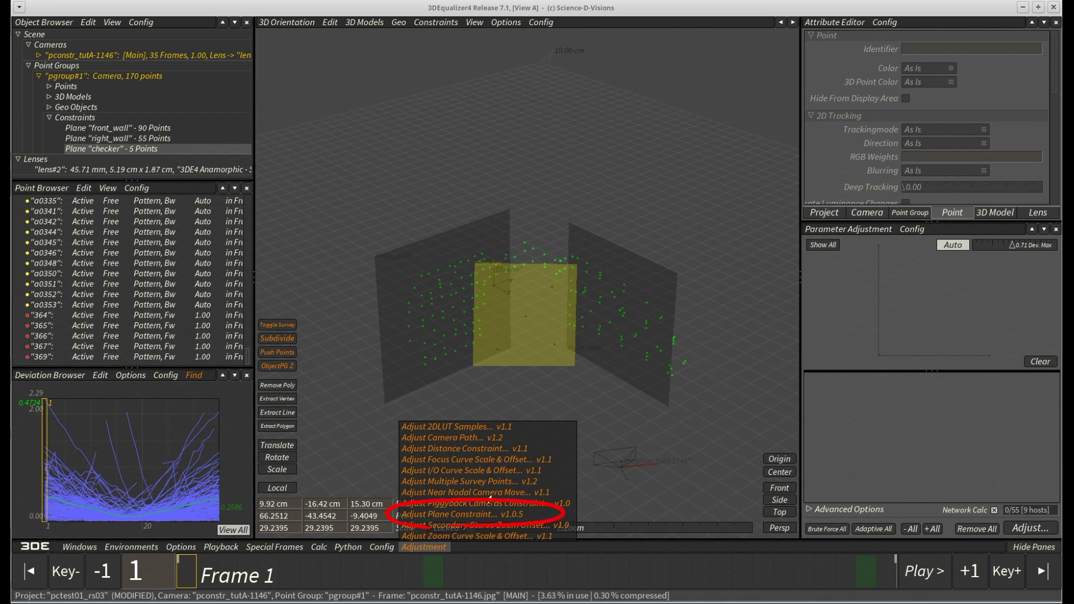
click(465, 515)
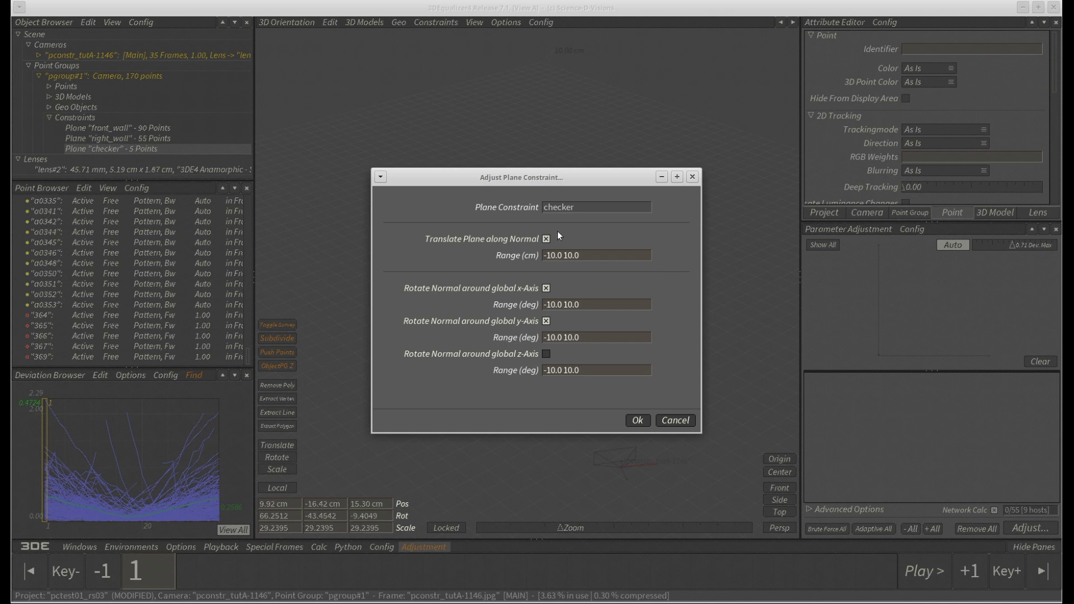
click(545, 240)
Step: Run the checker normal adjustment, finding x 7.8947° and y -0.5263° at 0.2126 pixels
click(636, 420)
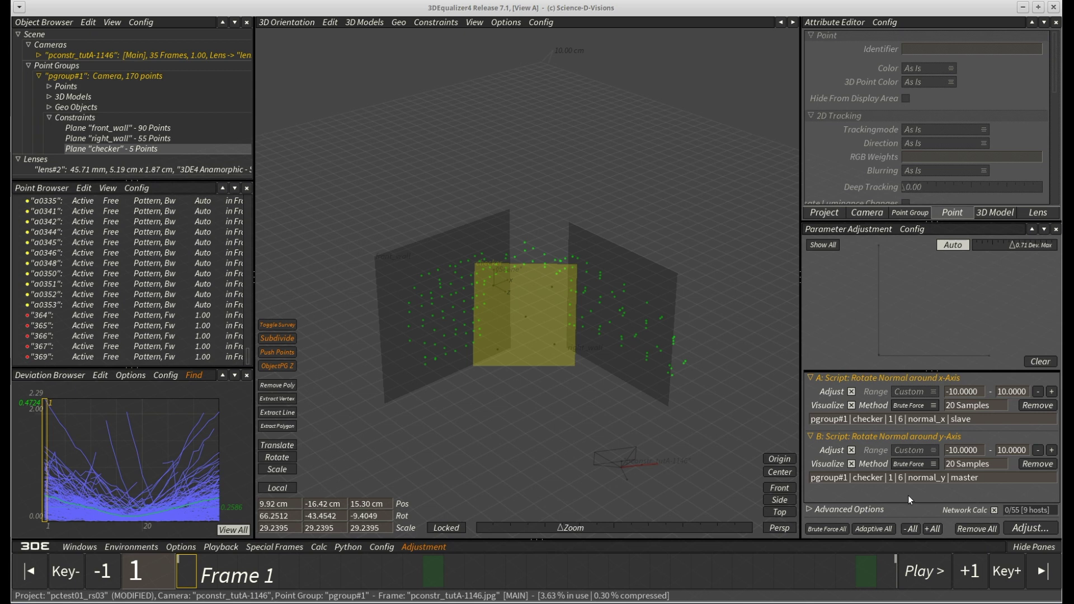
click(1030, 528)
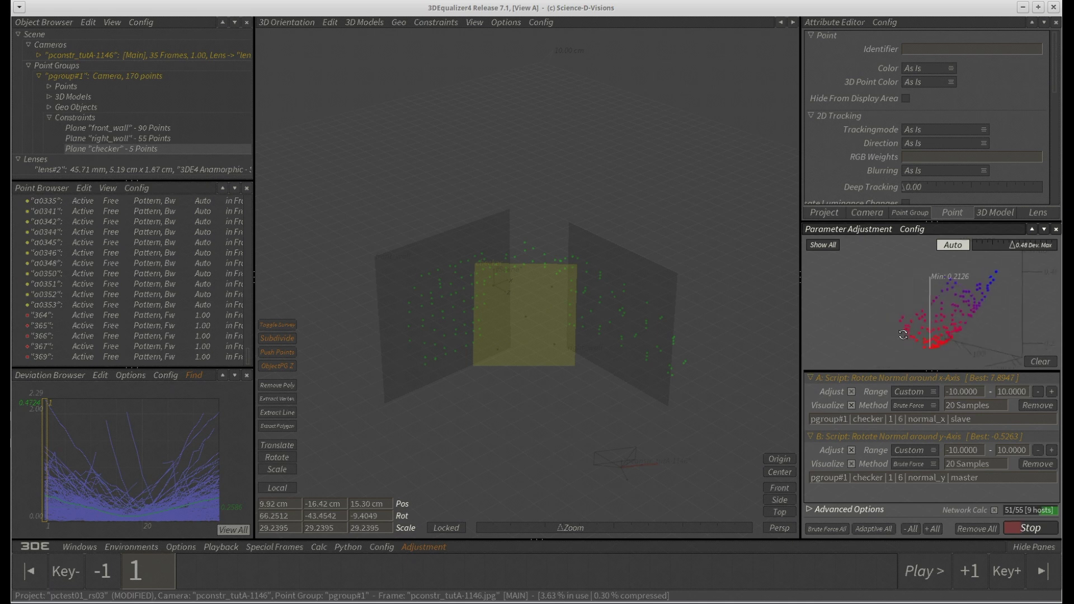
drag(861, 343, 818, 340)
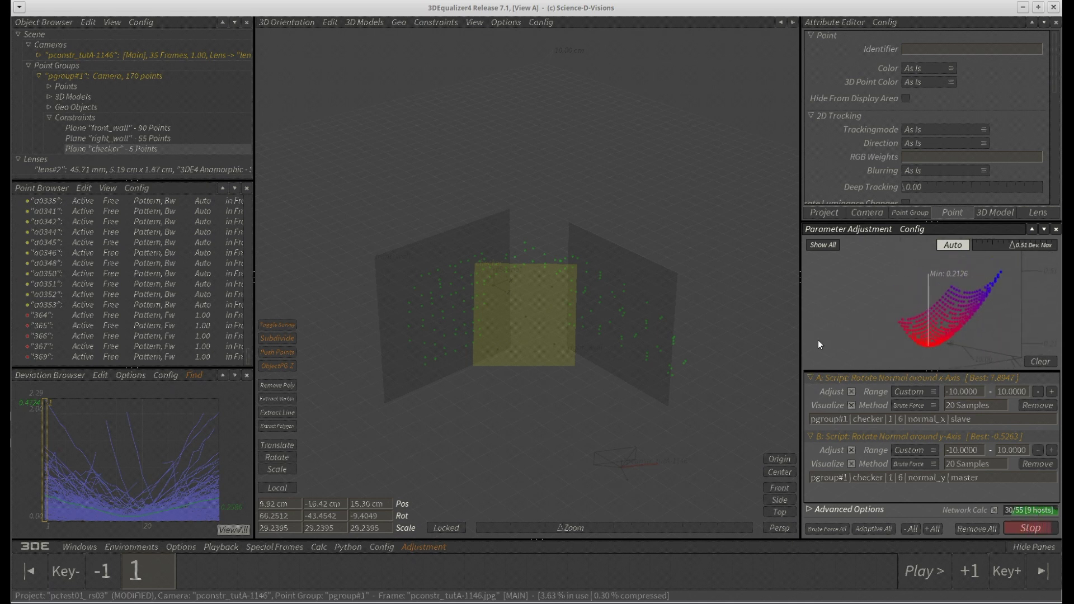
drag(962, 349, 1022, 338)
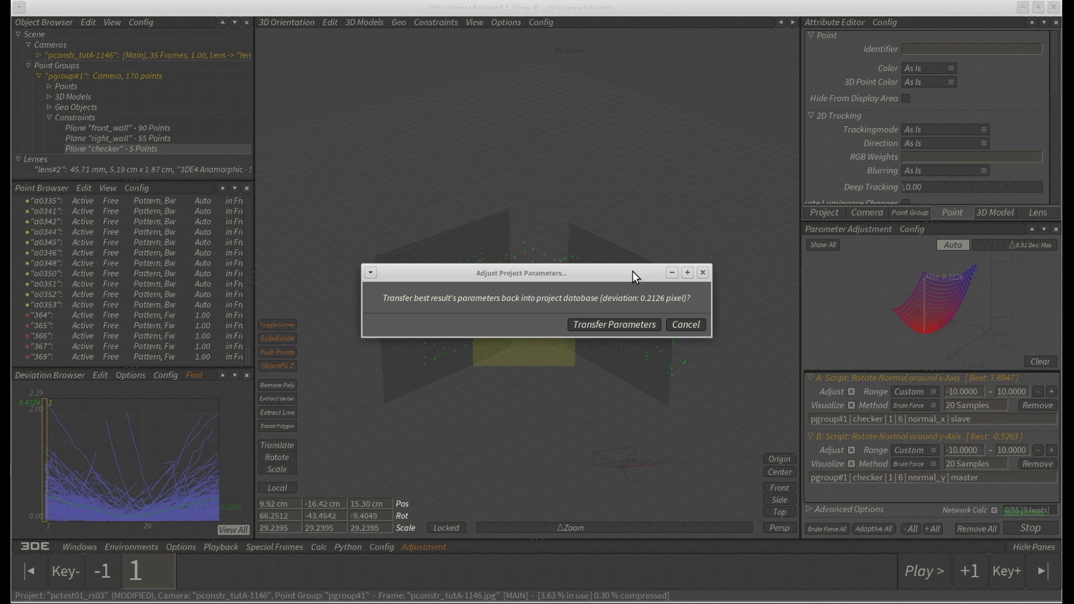
Step: Transfer the best checker plane rotation (x 7.8947°, y -0.5263°) into the project
drag(633, 271, 697, 87)
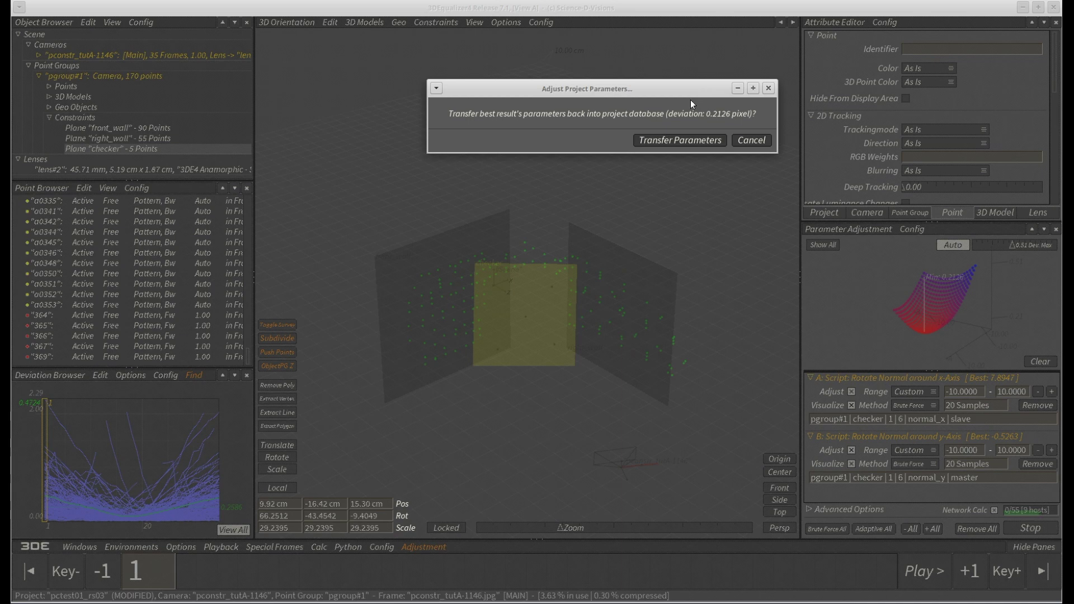
click(590, 263)
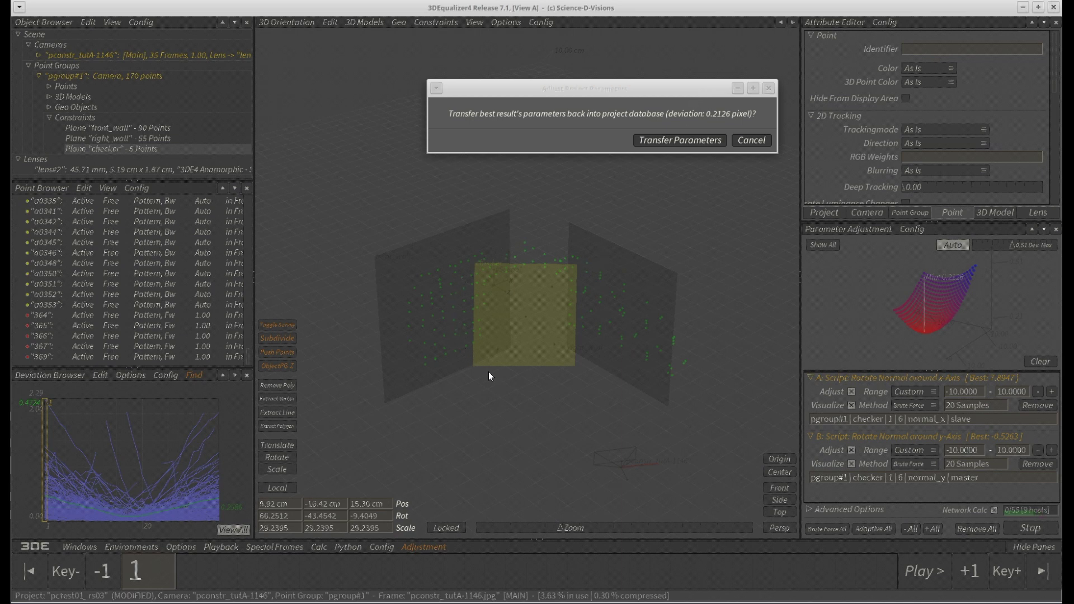
click(682, 141)
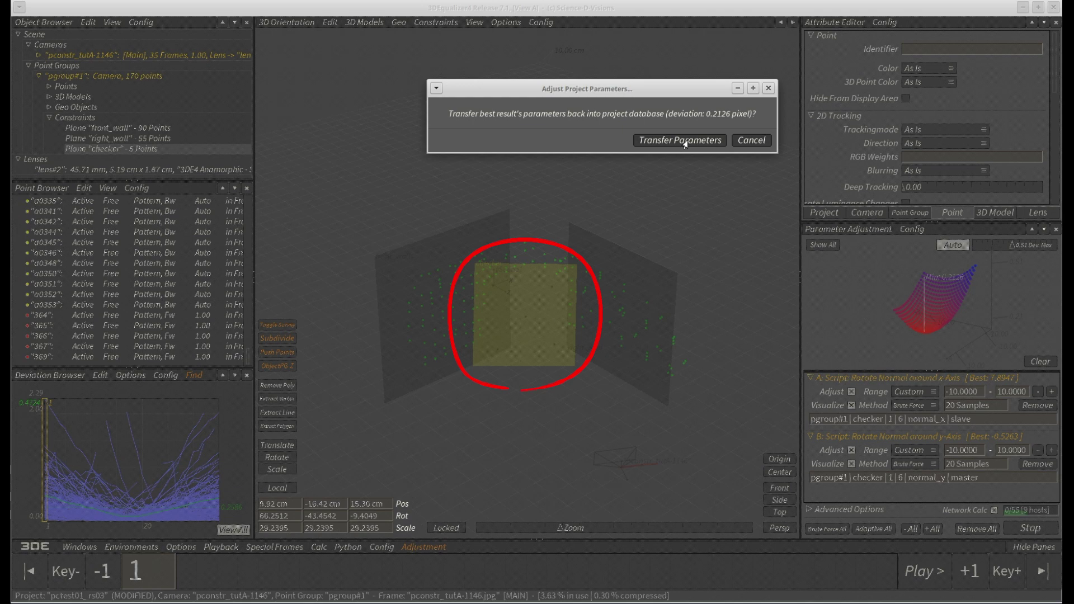
click(683, 141)
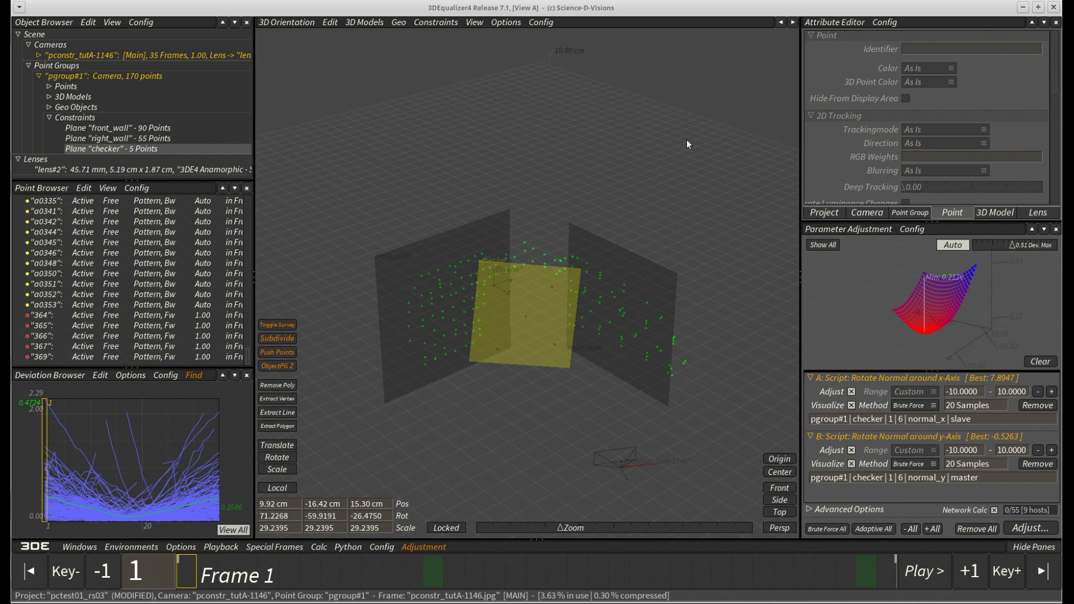
Step: Recalculate the point group, keep the result, and view the checker plane between the walls
key(alt+c)
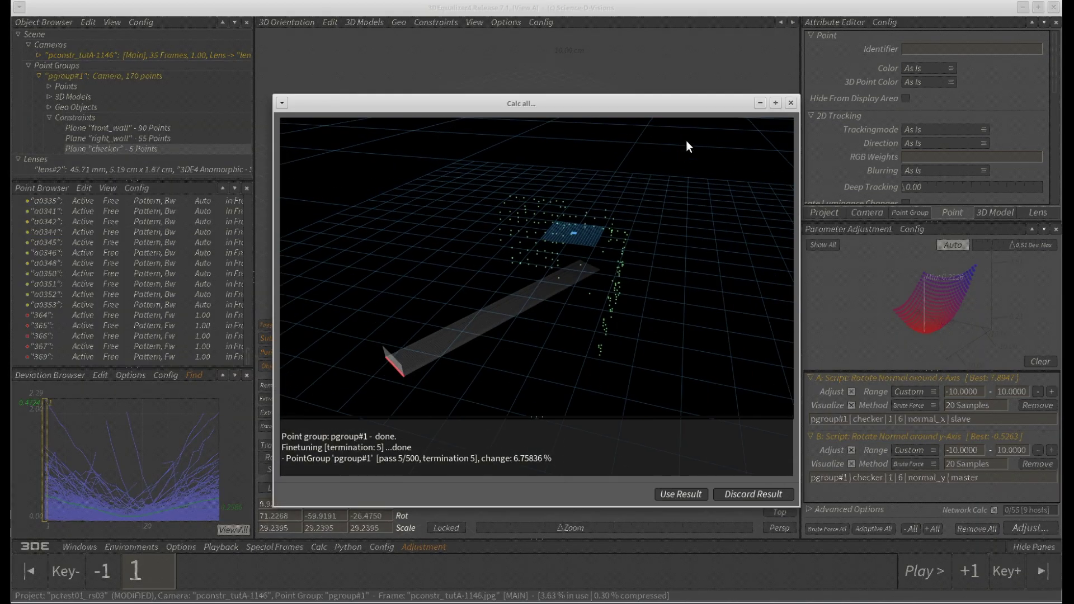
click(682, 495)
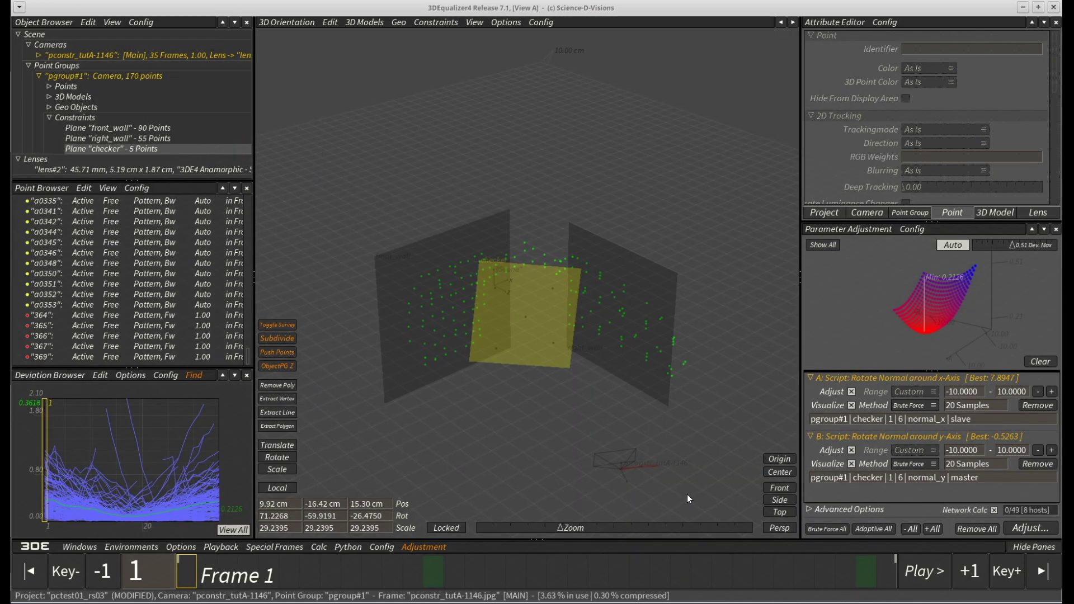
middle_drag(519, 434, 750, 420)
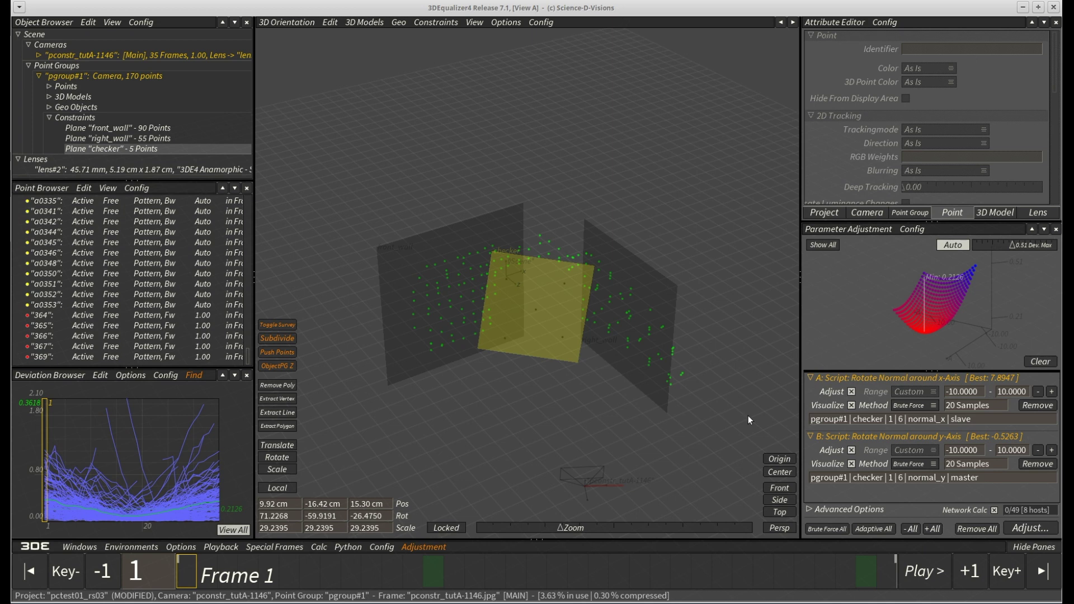
click(672, 443)
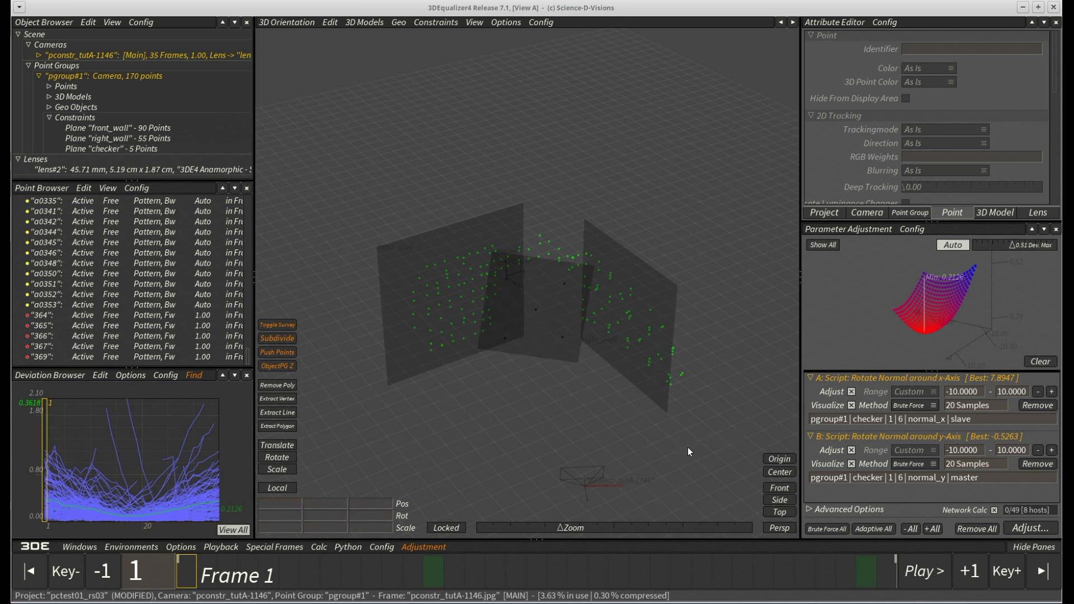
Step: Replace the old scripts with a translate-only plane adjustment for right_wall
click(973, 529)
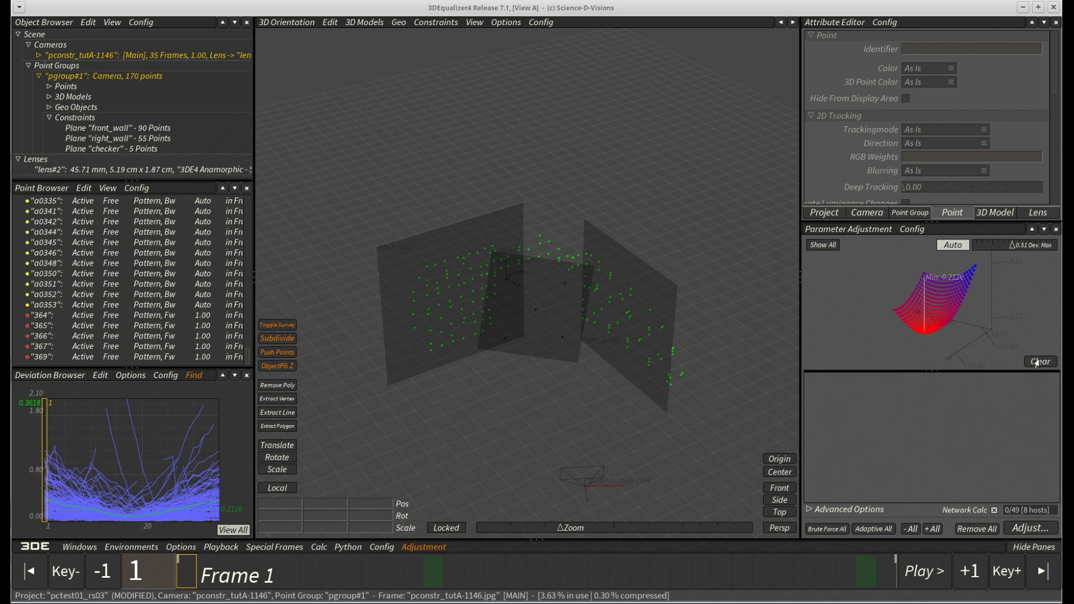
click(666, 298)
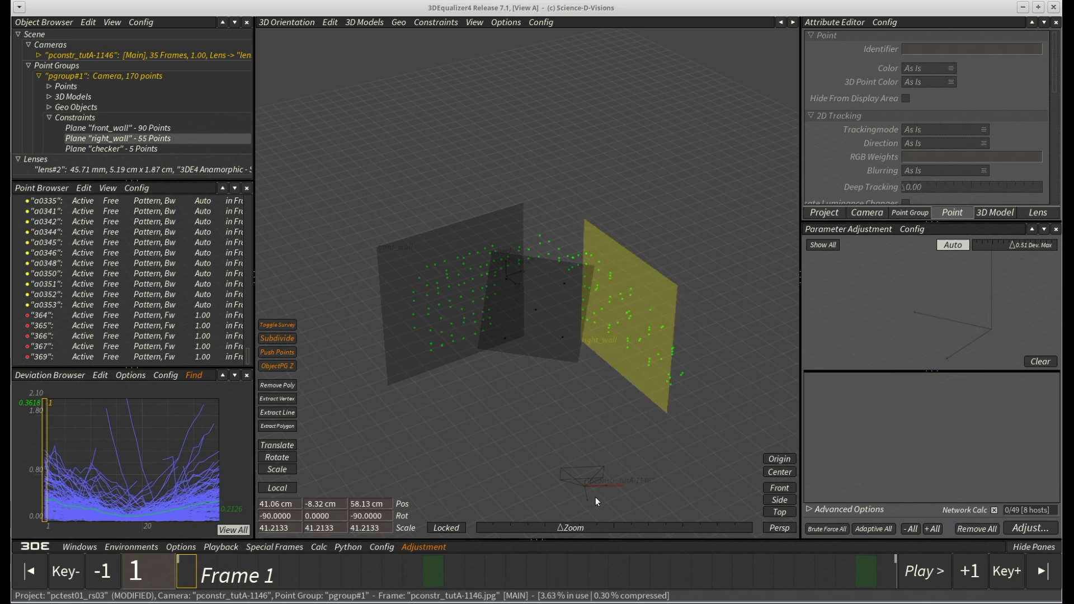
click(425, 547)
click(446, 514)
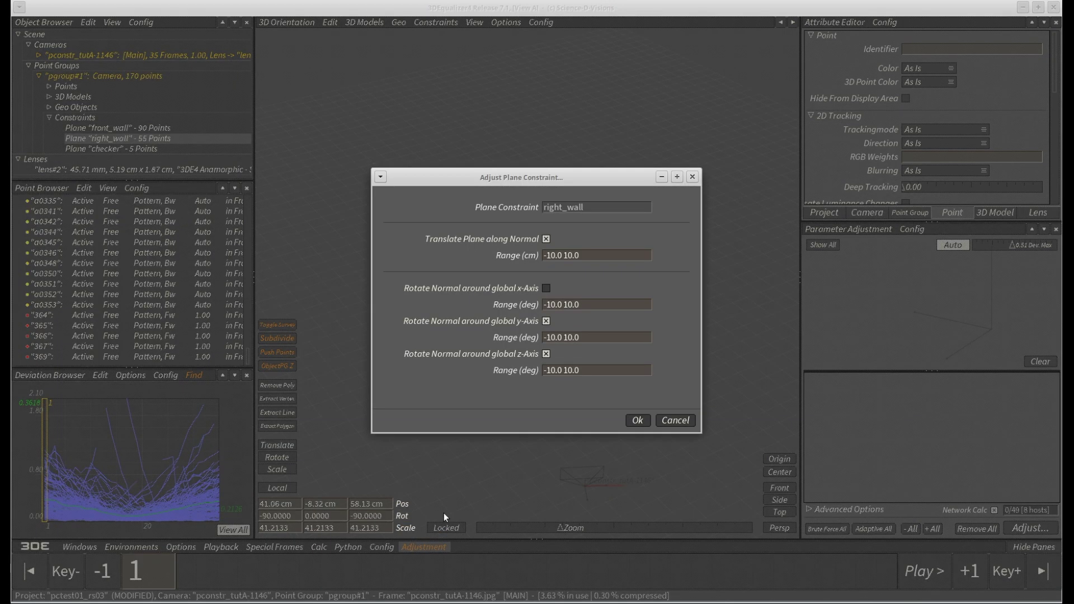
click(546, 322)
click(546, 354)
click(629, 422)
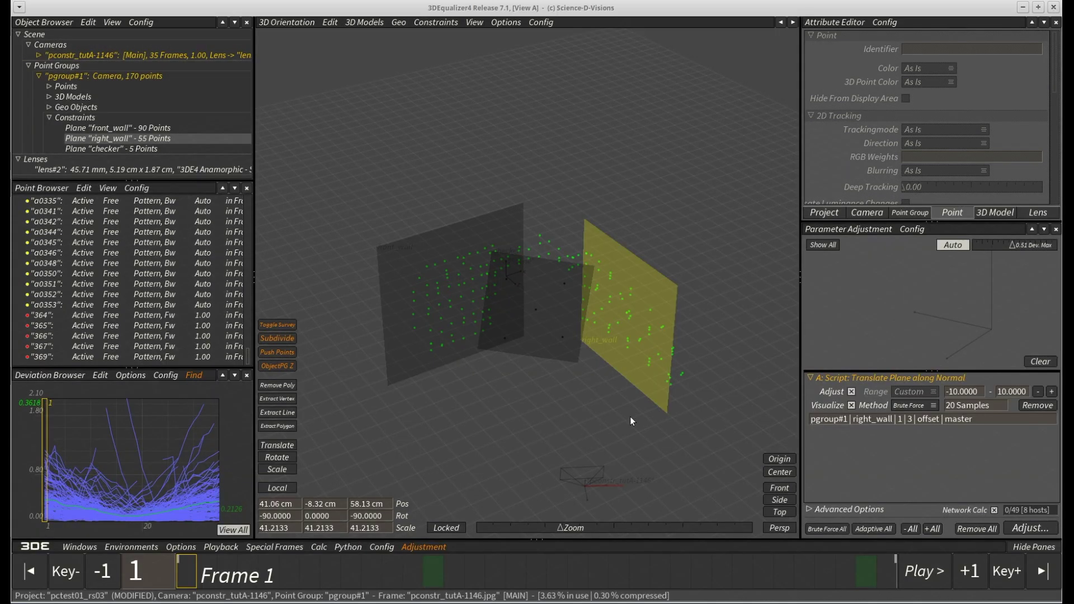
Step: Run the right_wall offset adjustment (best -1.5789 at 0.2126 pixels) without transferring it
drag(952, 341, 997, 328)
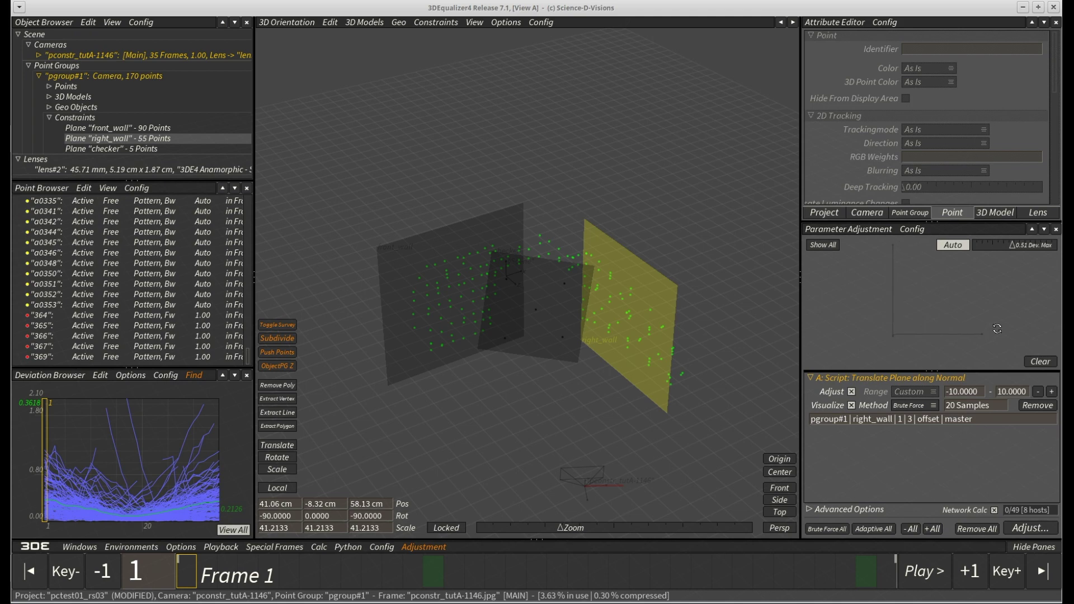
click(1026, 529)
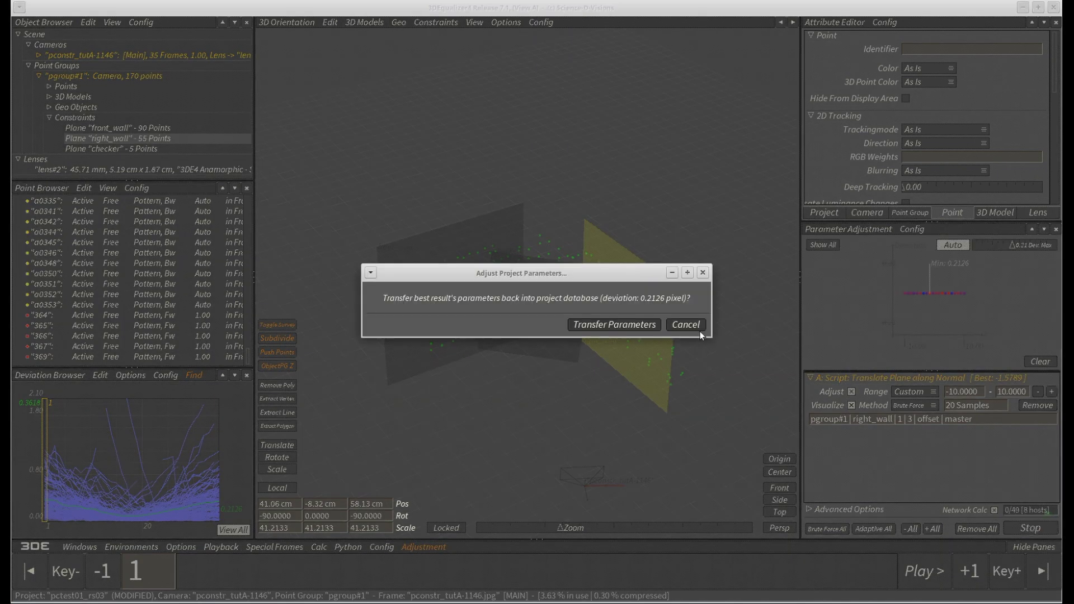
click(686, 325)
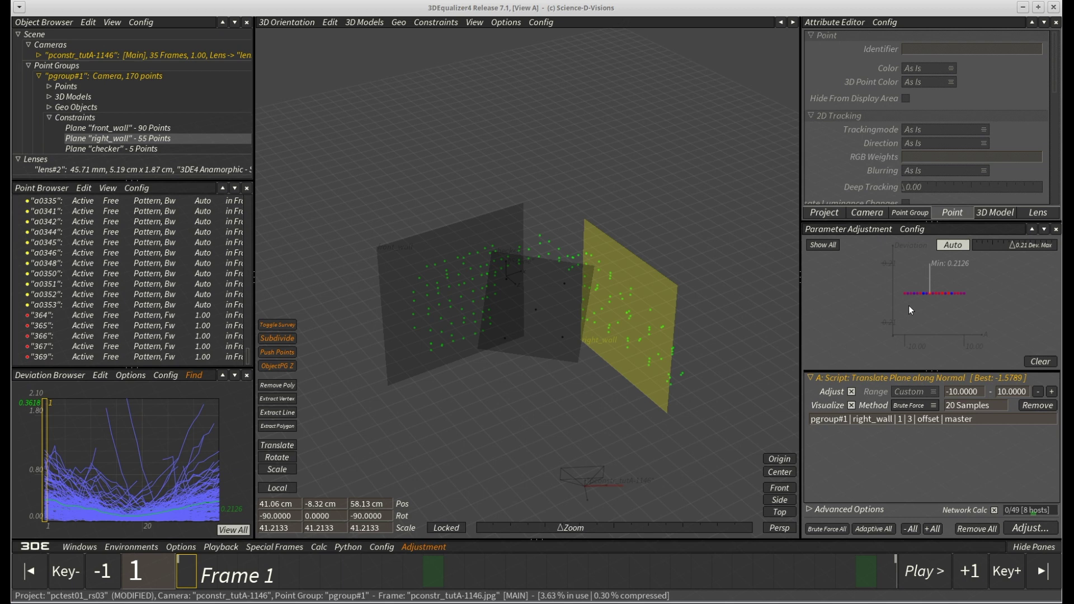
Step: Clear the graph and replace the script with a y-axis-only rotation adjustment of right_wall
click(1038, 362)
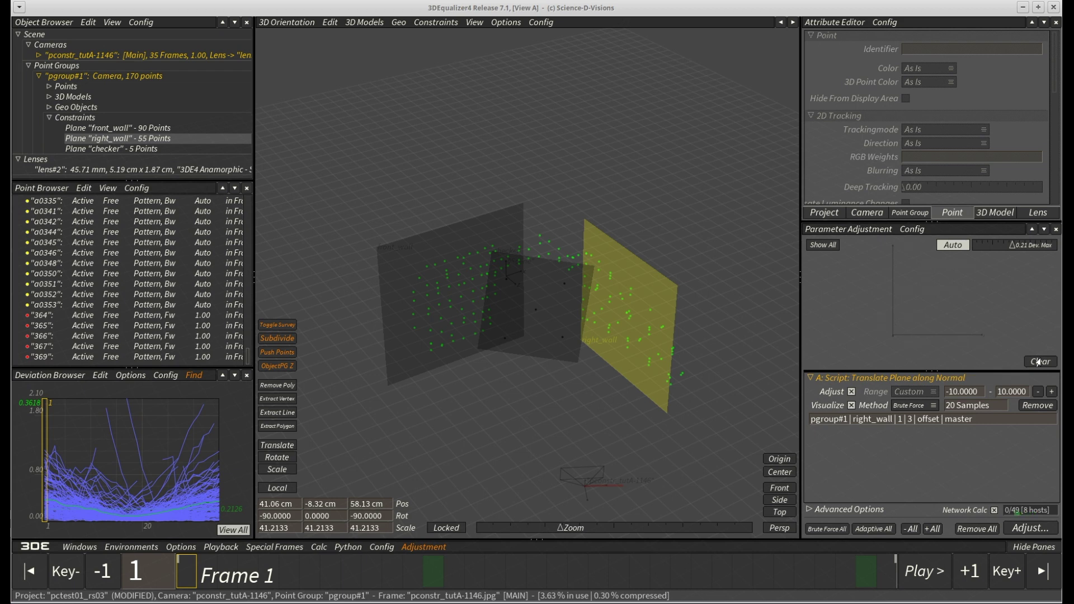
click(976, 530)
click(423, 551)
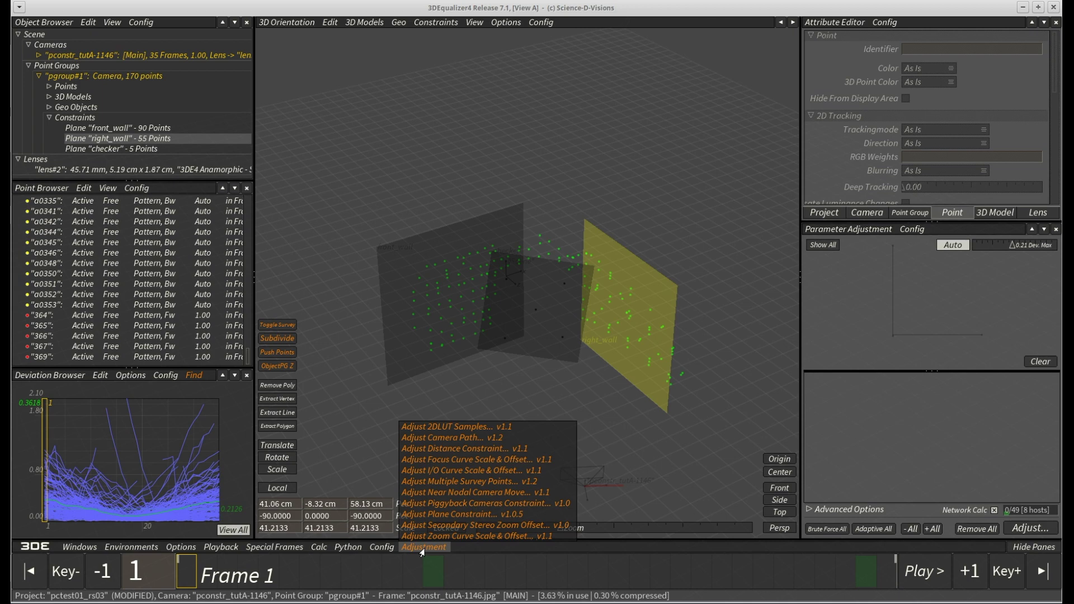
click(442, 517)
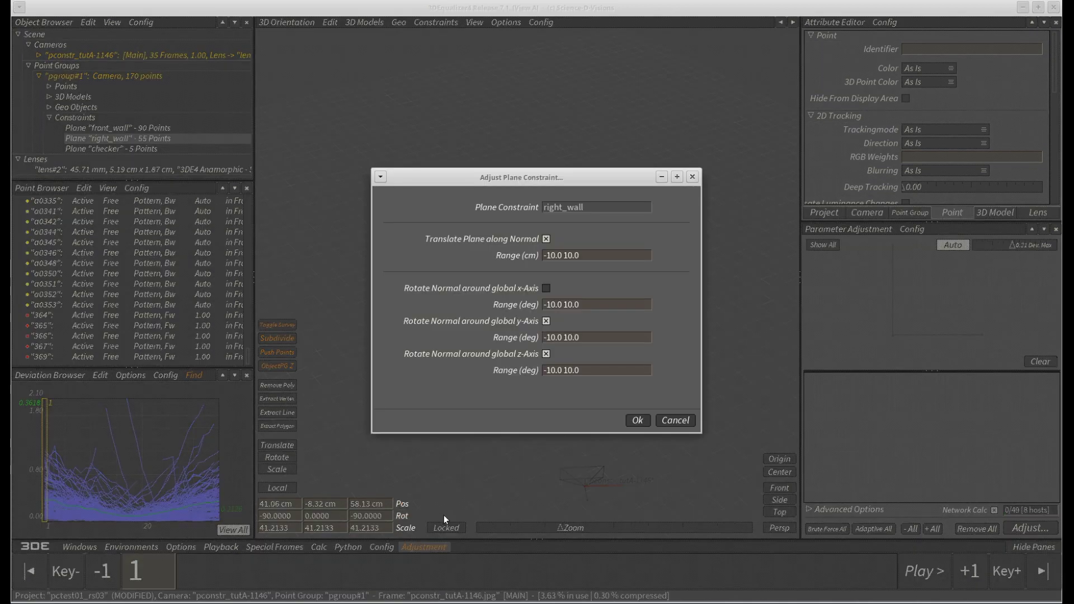
click(546, 240)
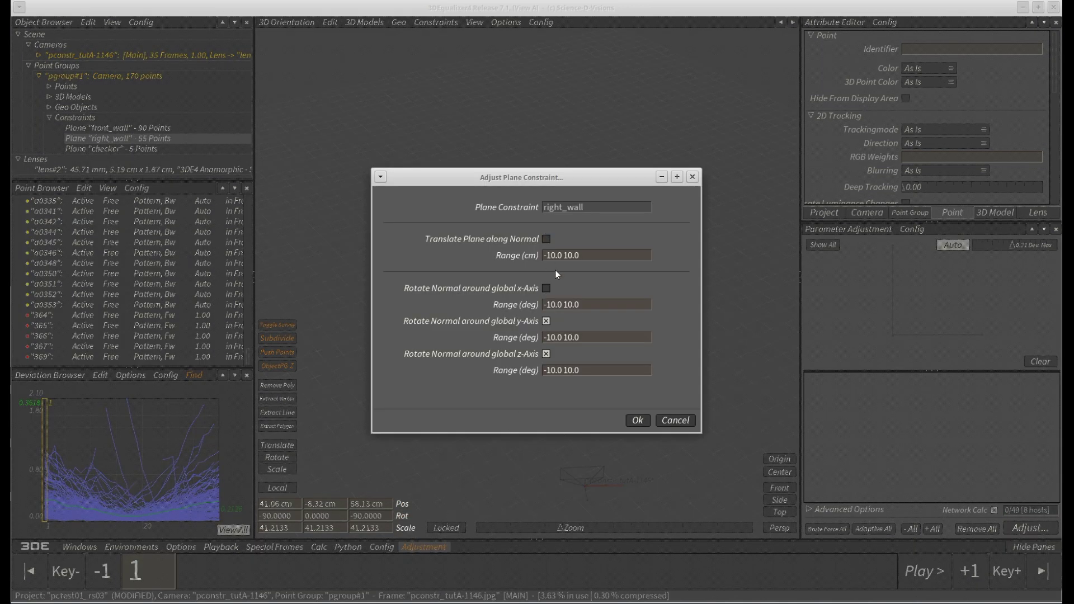
click(546, 354)
click(638, 421)
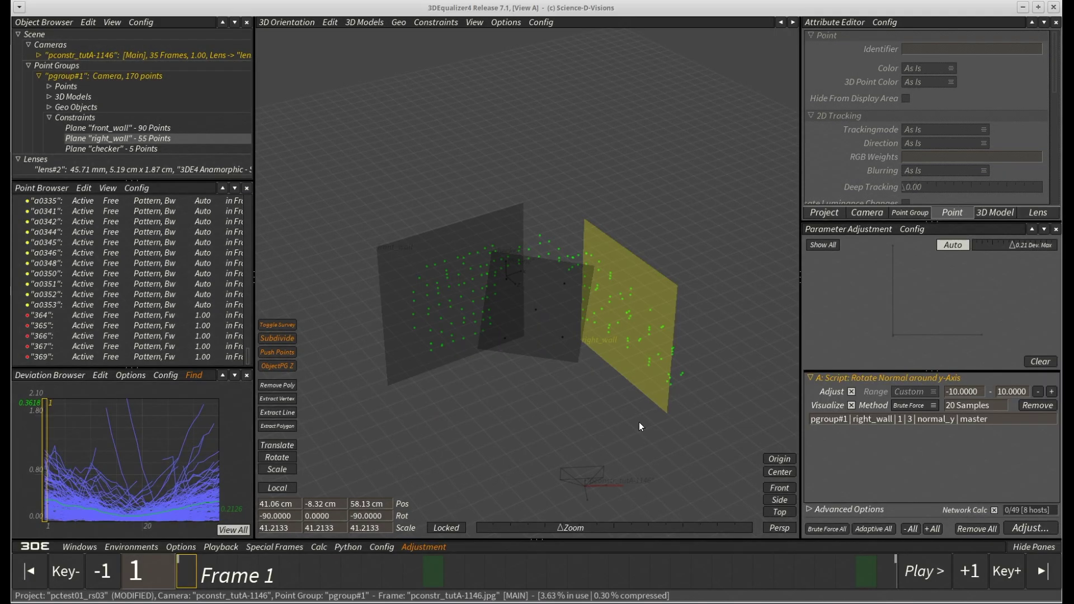
Step: Run the y-axis rotation adjustment, reaching 0.2059 pixels, and cancel the transfer
click(1027, 528)
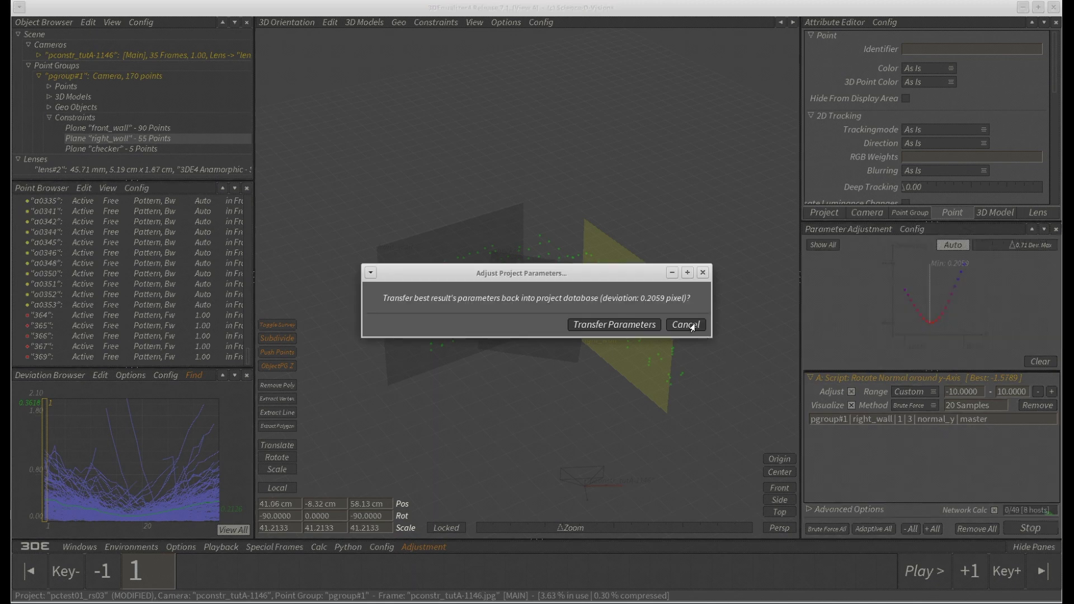
click(686, 325)
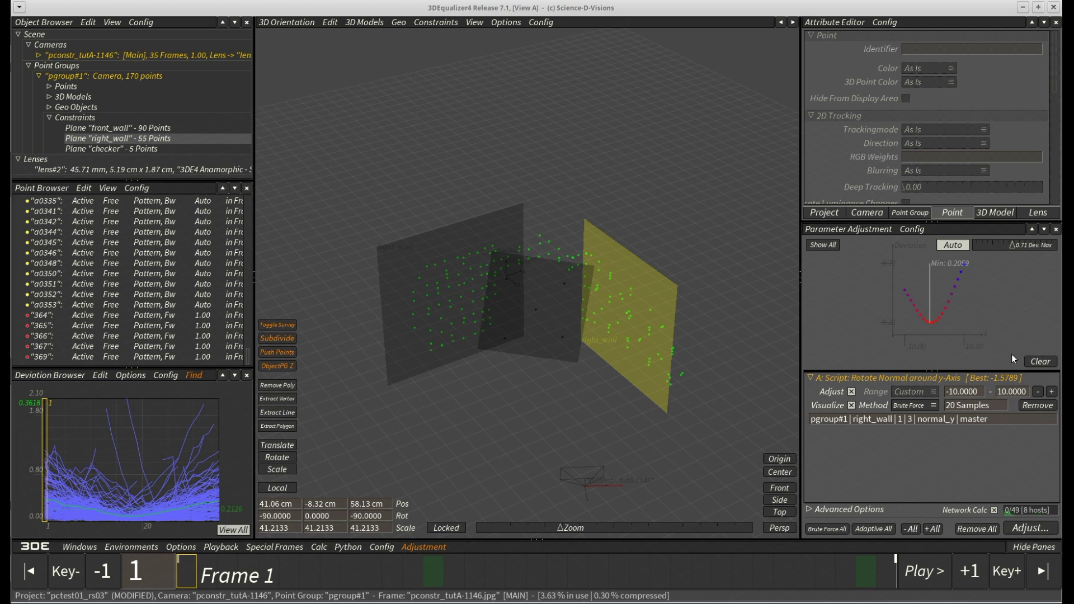
click(546, 349)
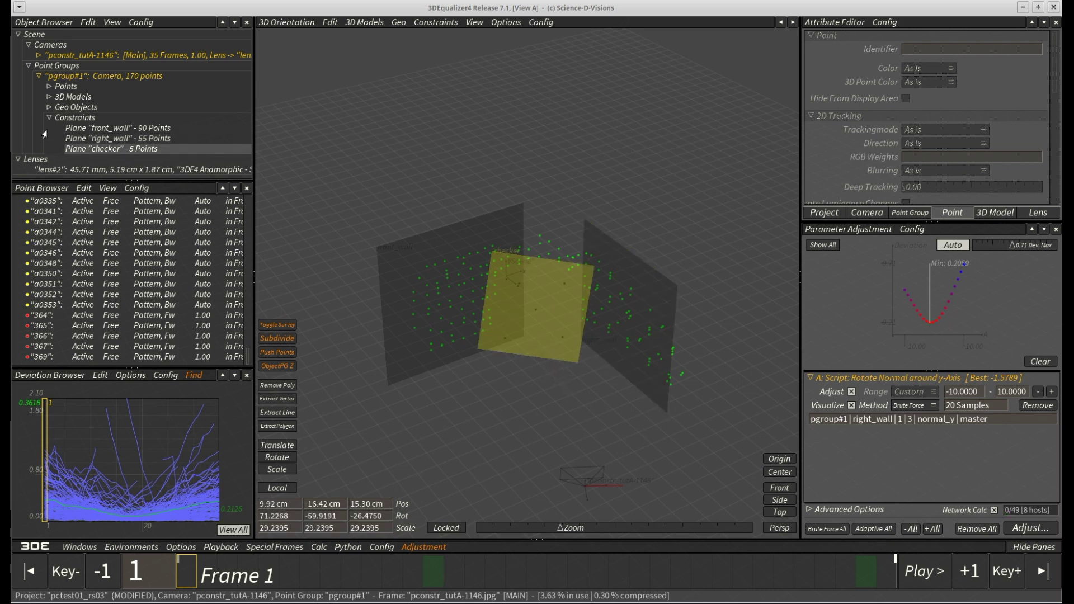
Step: Rename the checker constraint to 'checkerboard' and uncheck Constraint Active in its attributes
right_click(93, 152)
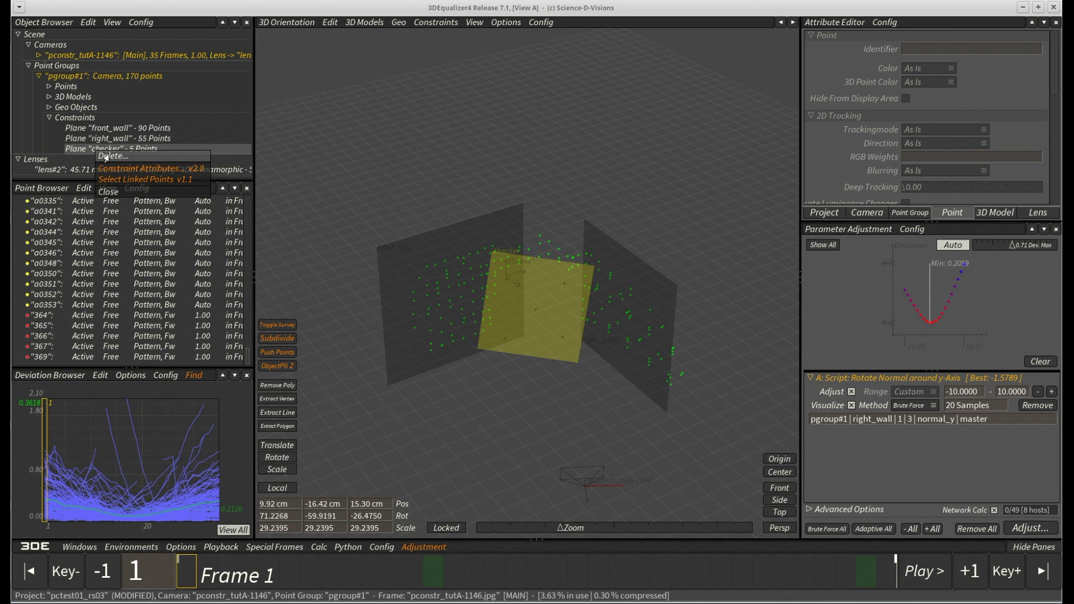
click(127, 169)
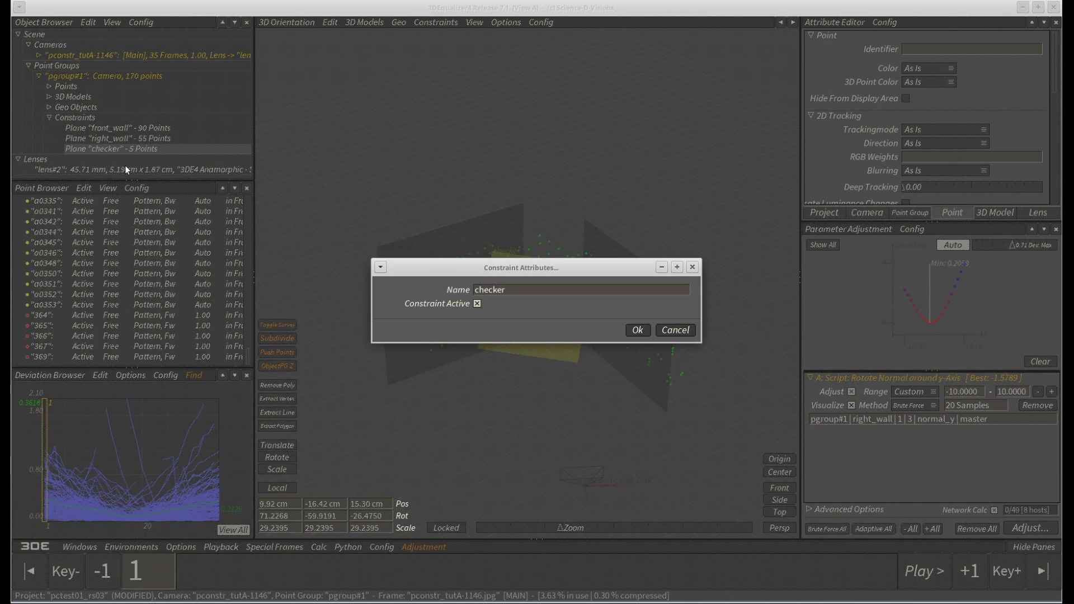
click(576, 286)
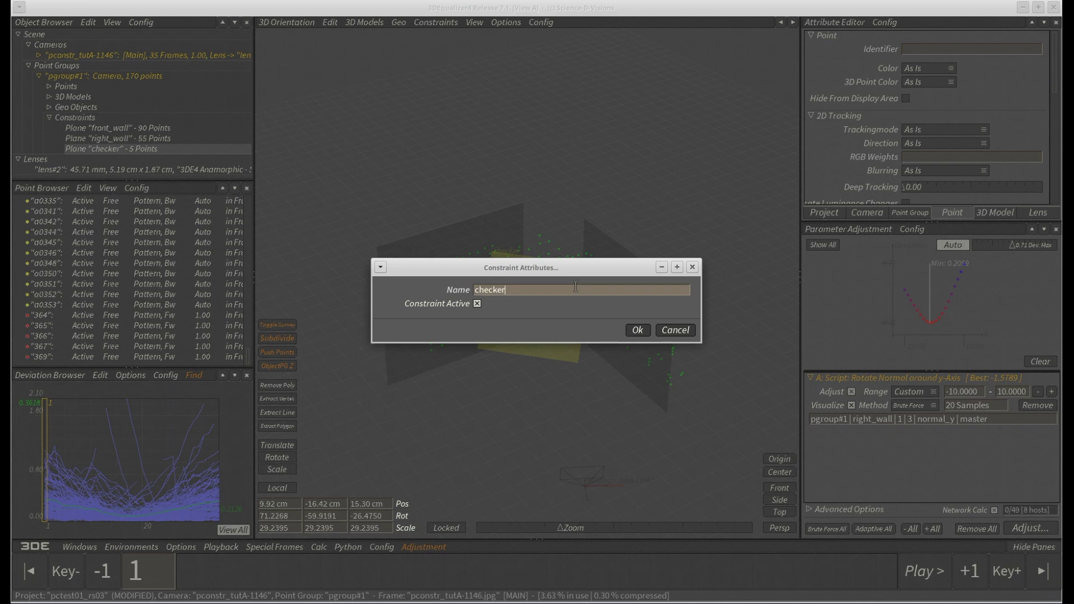
text(board)
key(Return)
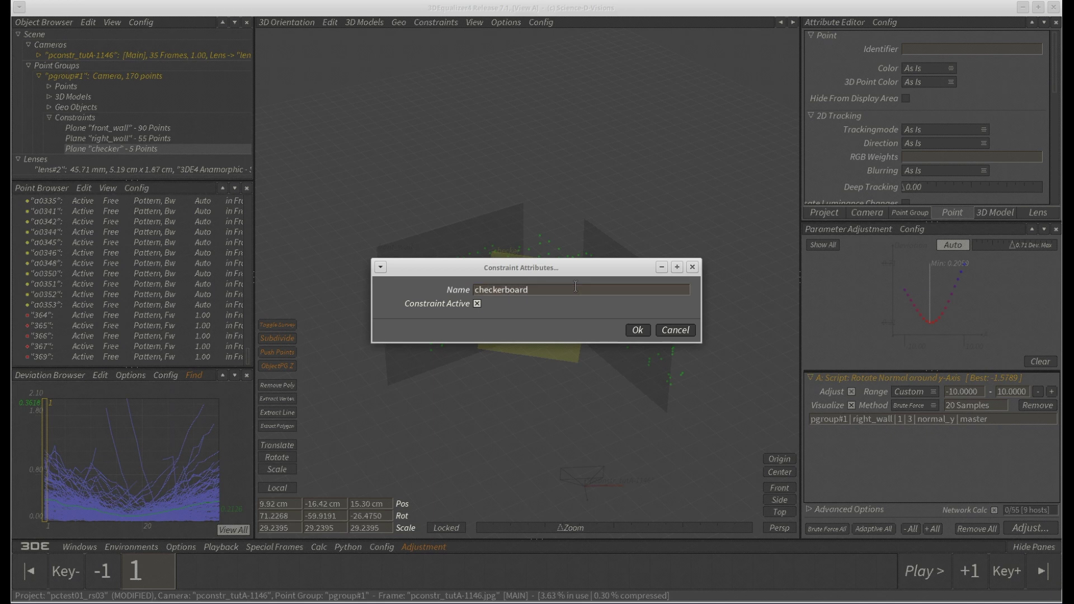
click(477, 304)
drag(582, 268, 622, 112)
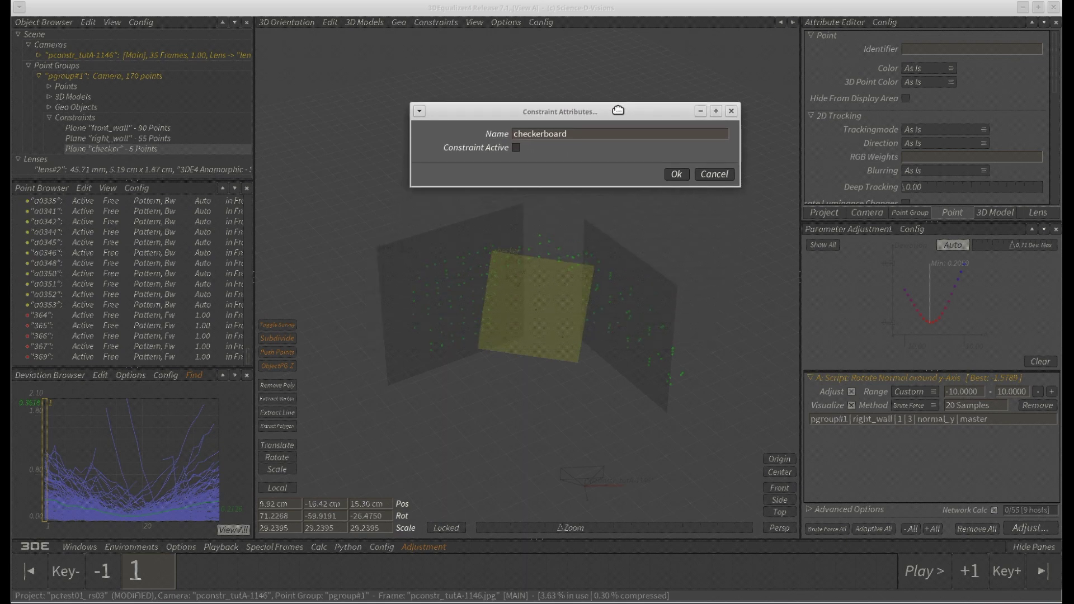
click(675, 175)
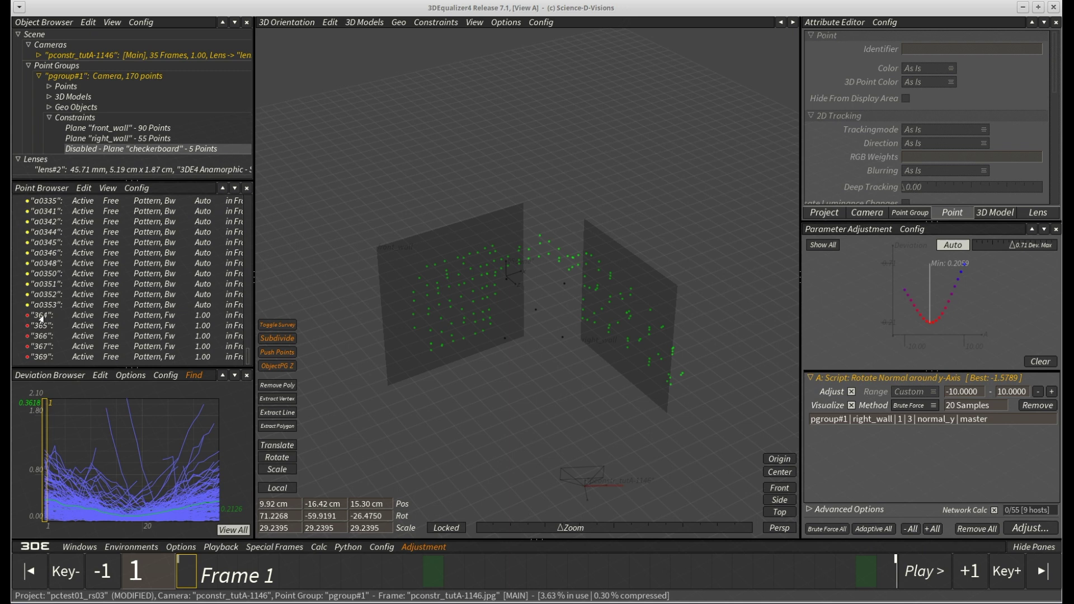
Step: Convert checkerboard points 364 through 369 from free to surveyed points
drag(42, 317, 37, 361)
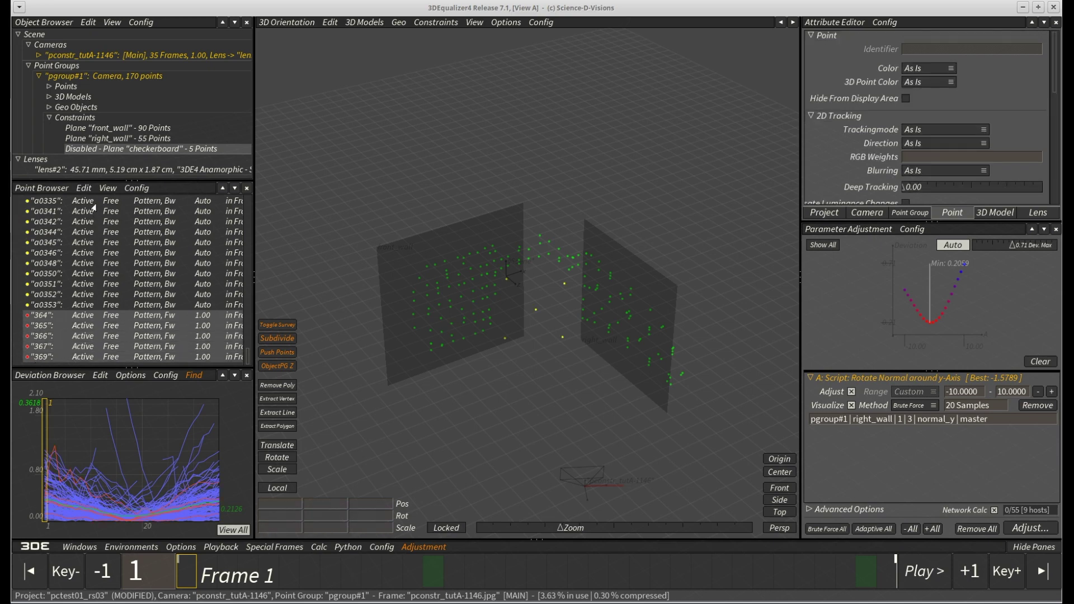
click(84, 188)
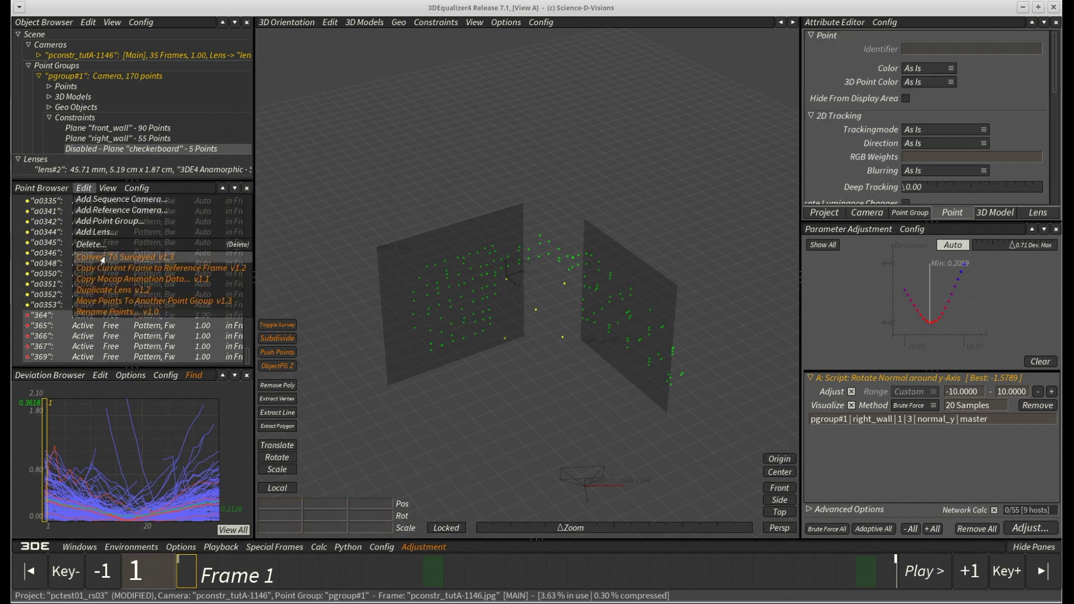
click(183, 259)
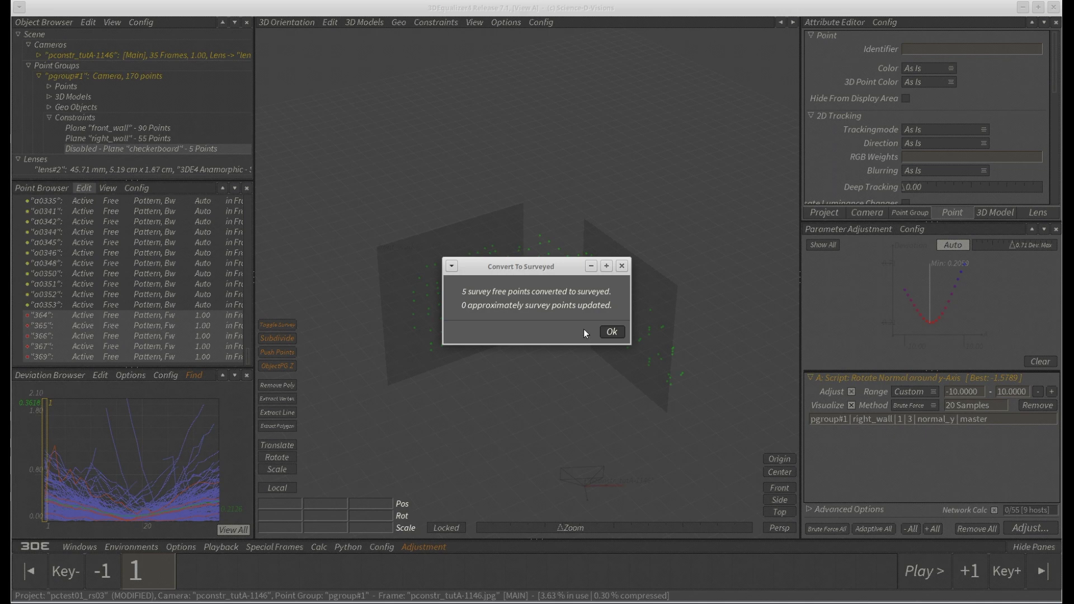
click(612, 332)
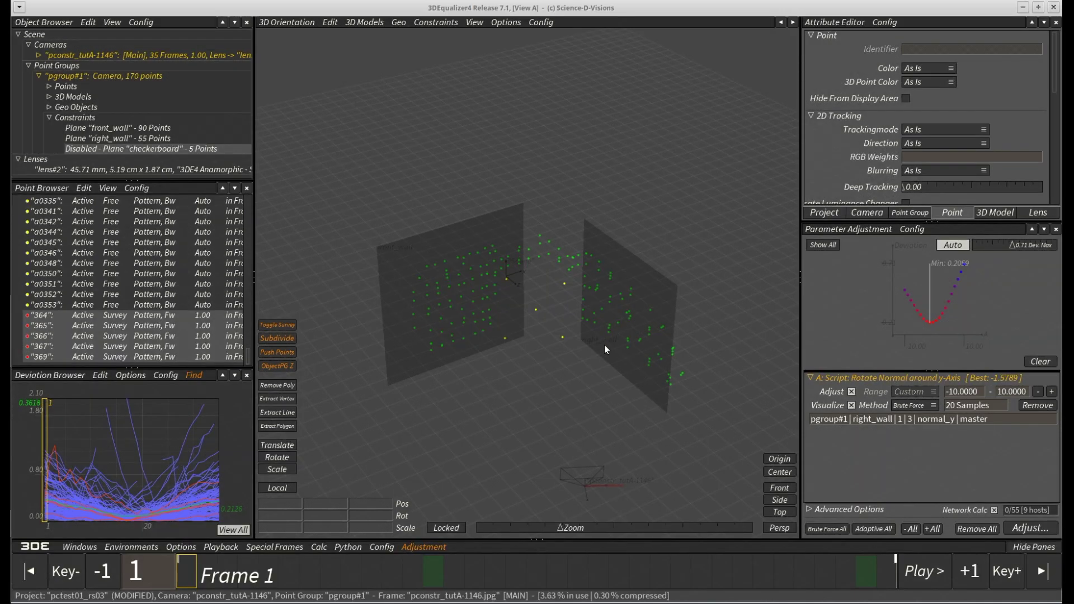
click(514, 361)
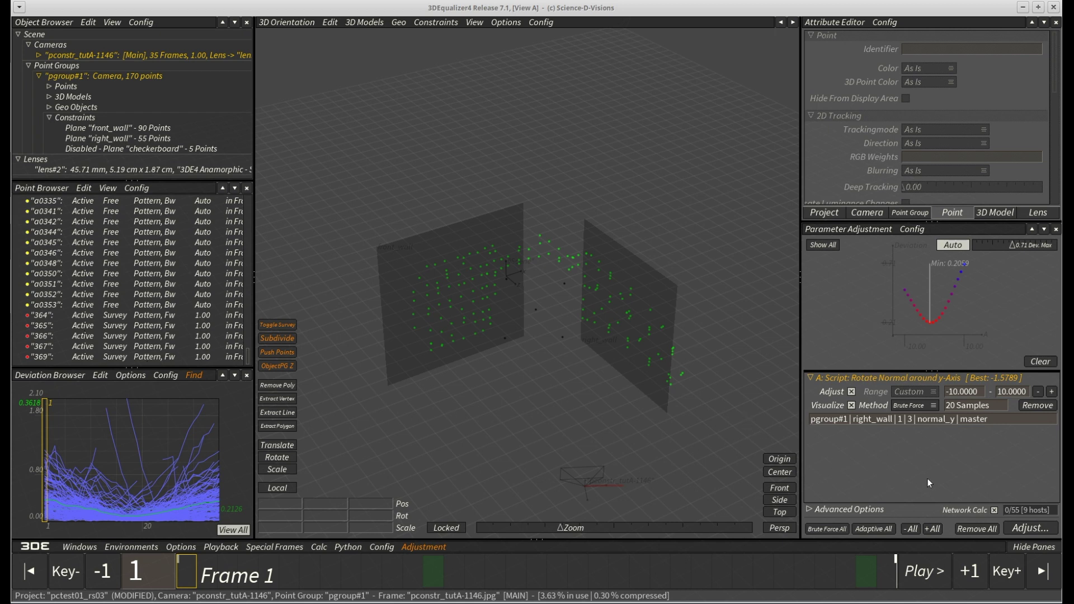
Step: Replace the scripts with a translate-only right_wall adjustment and run it, reaching 0.2142 pixels
click(1039, 362)
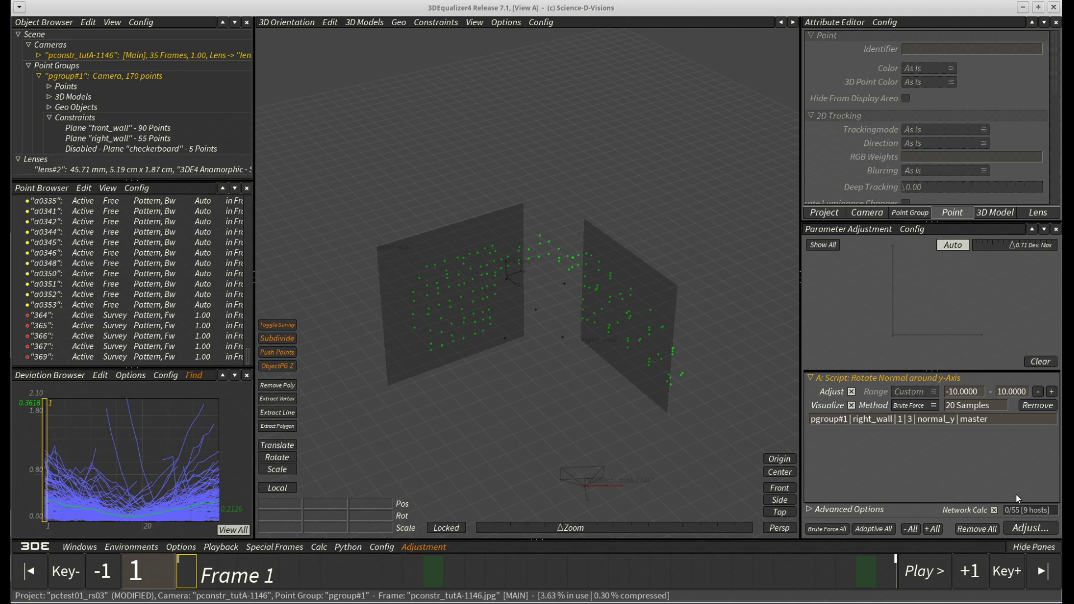
click(977, 529)
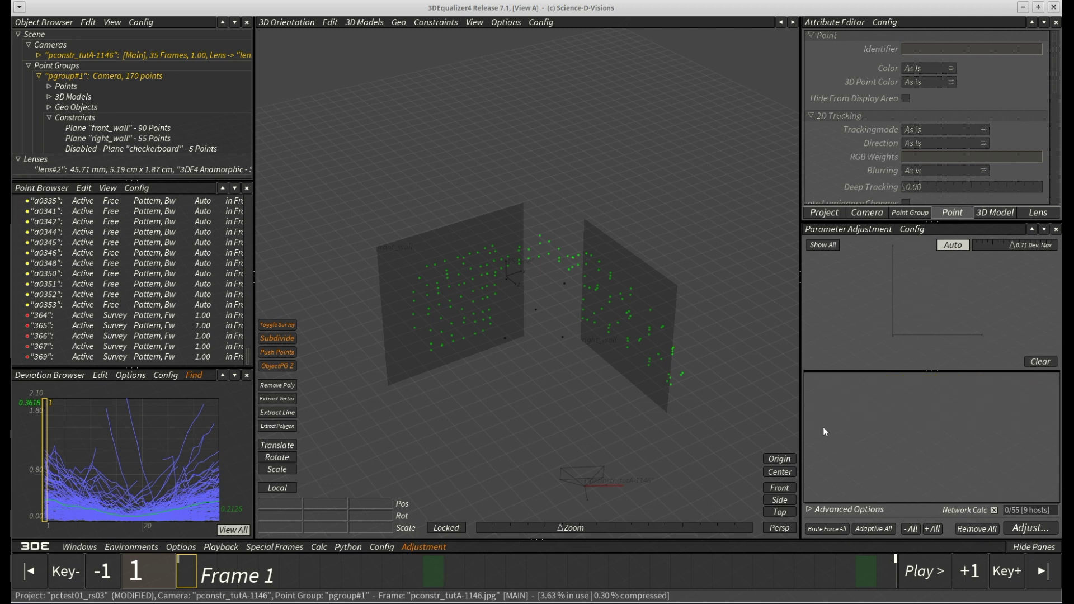
click(674, 306)
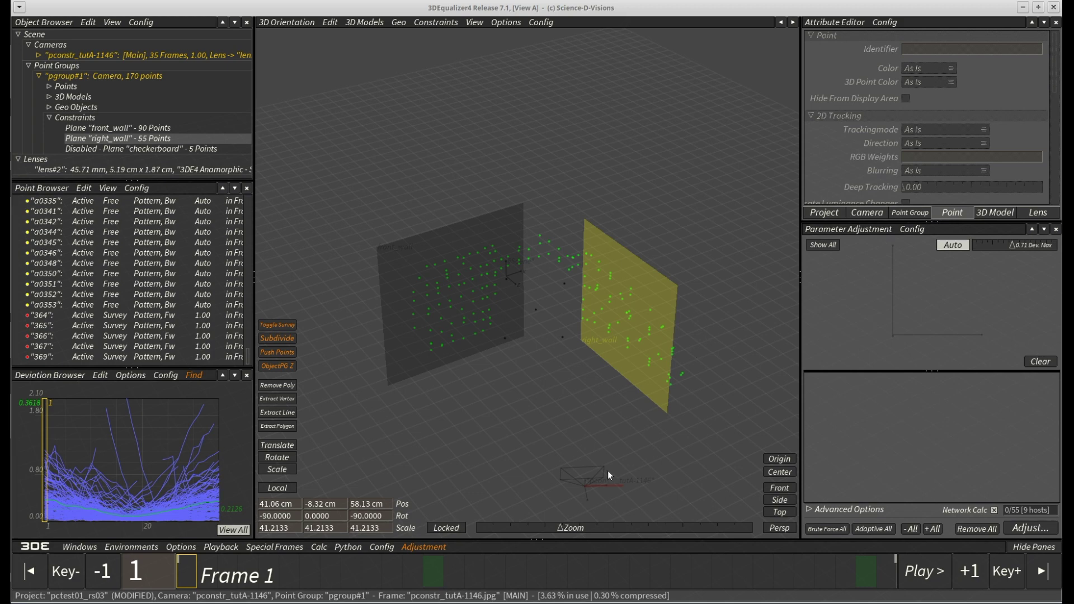
click(430, 546)
click(431, 515)
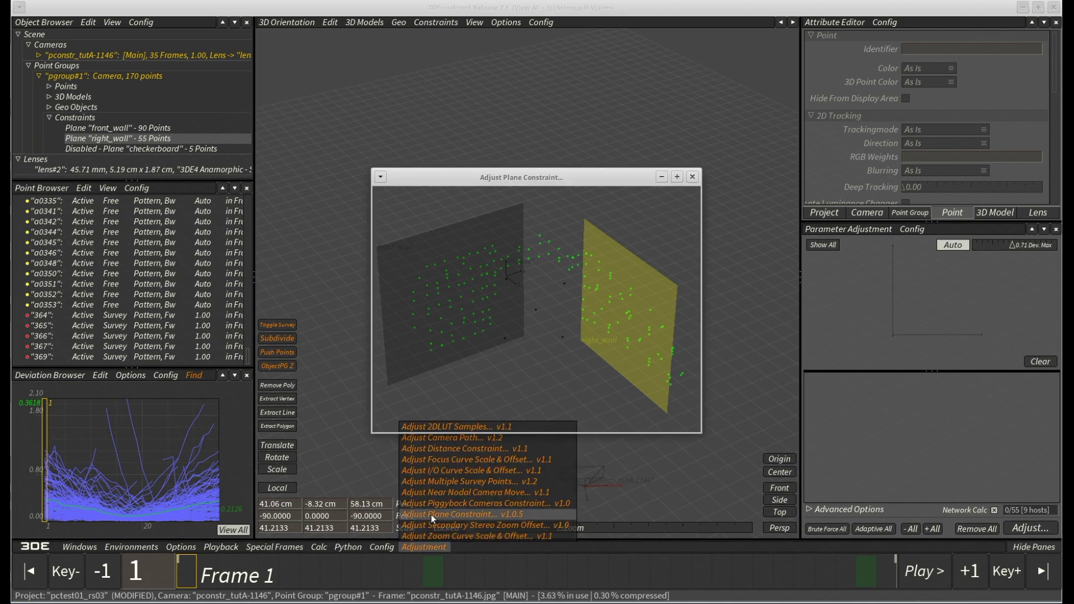
click(546, 321)
click(545, 353)
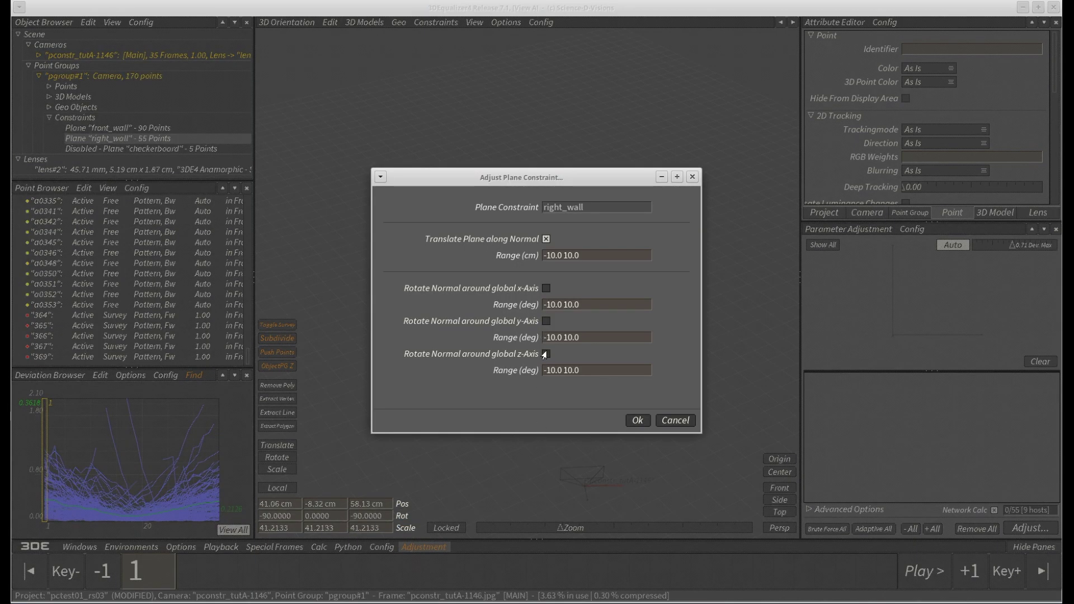
click(635, 417)
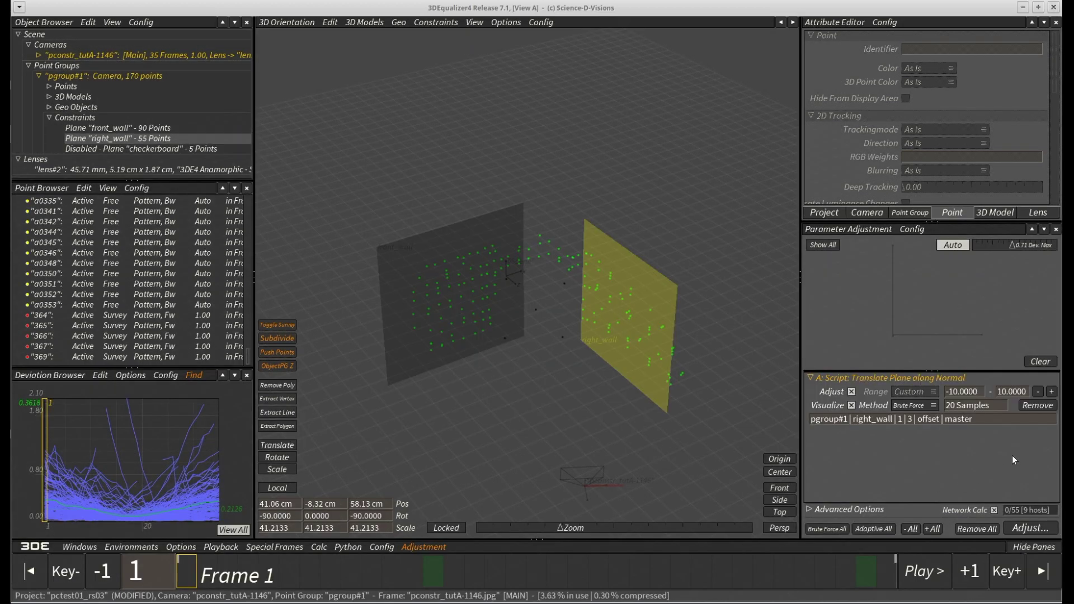
click(1027, 530)
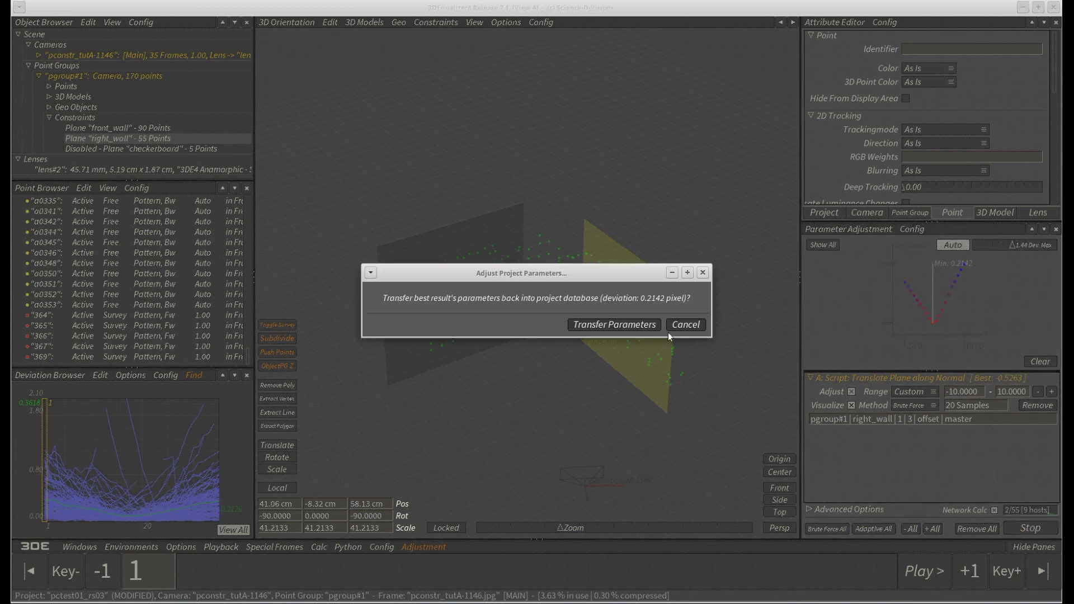
Step: Cancel the transfer, leaving the right_wall translate result (best offset -0.5263) untransferred
click(683, 326)
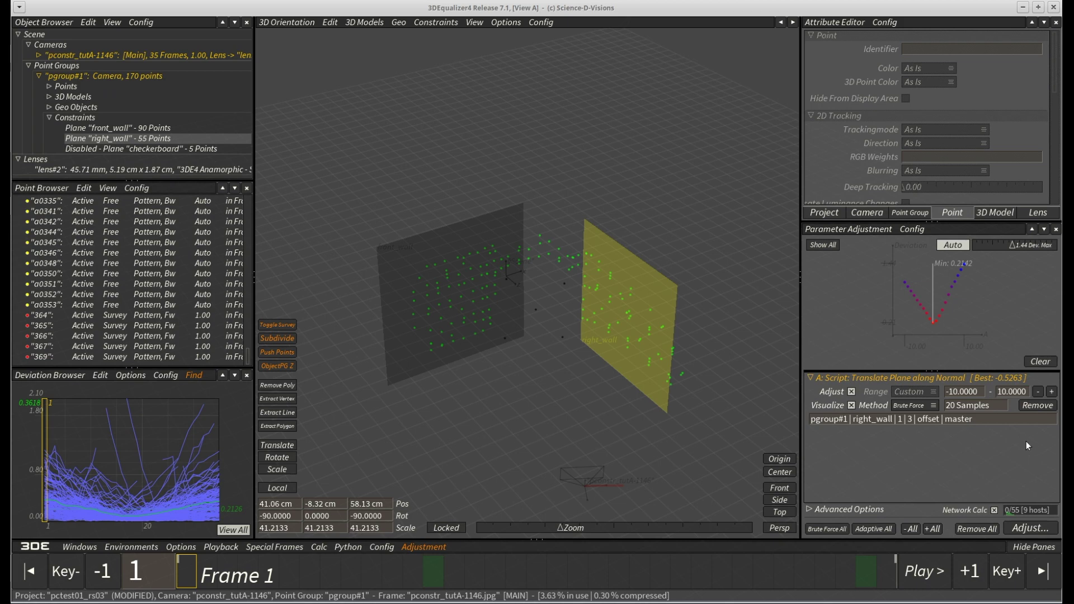
Step: Clear old scripts and add translate and rotate adjustments for the right_wall plane
click(1038, 363)
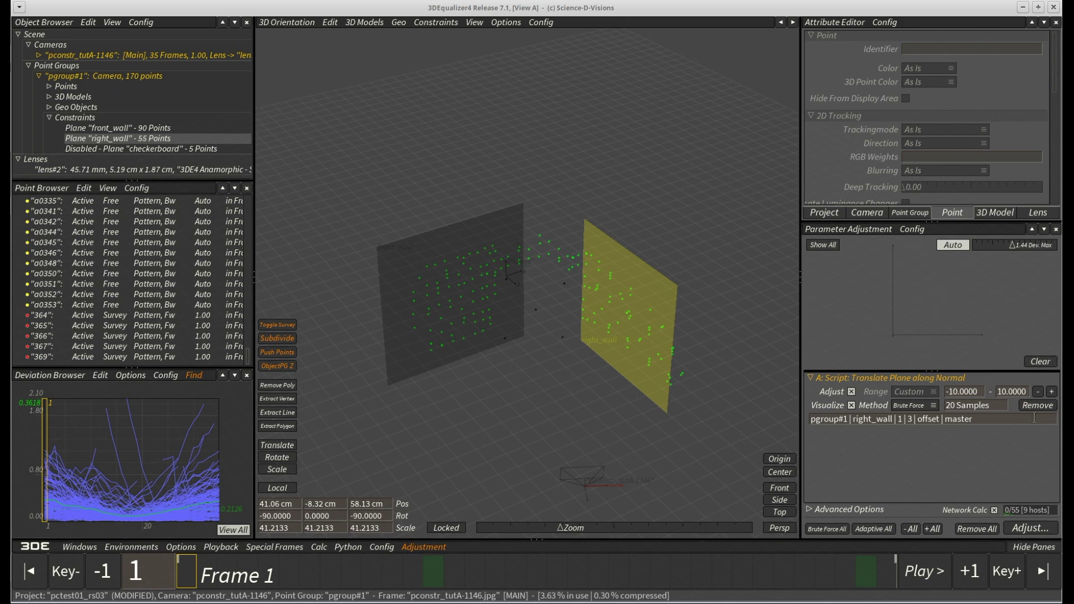
click(976, 528)
click(409, 550)
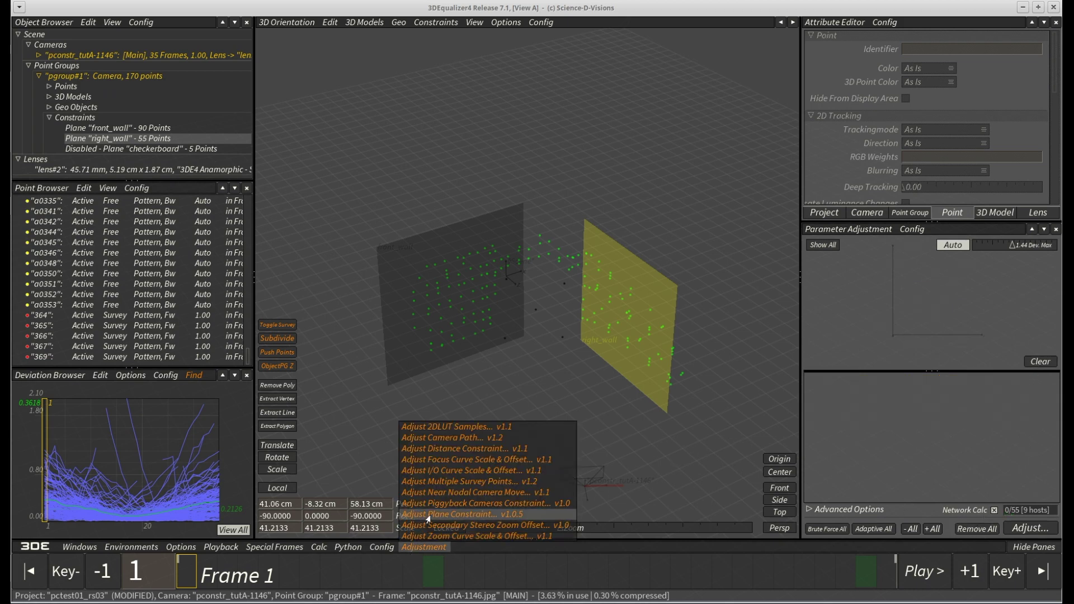
click(448, 514)
click(638, 421)
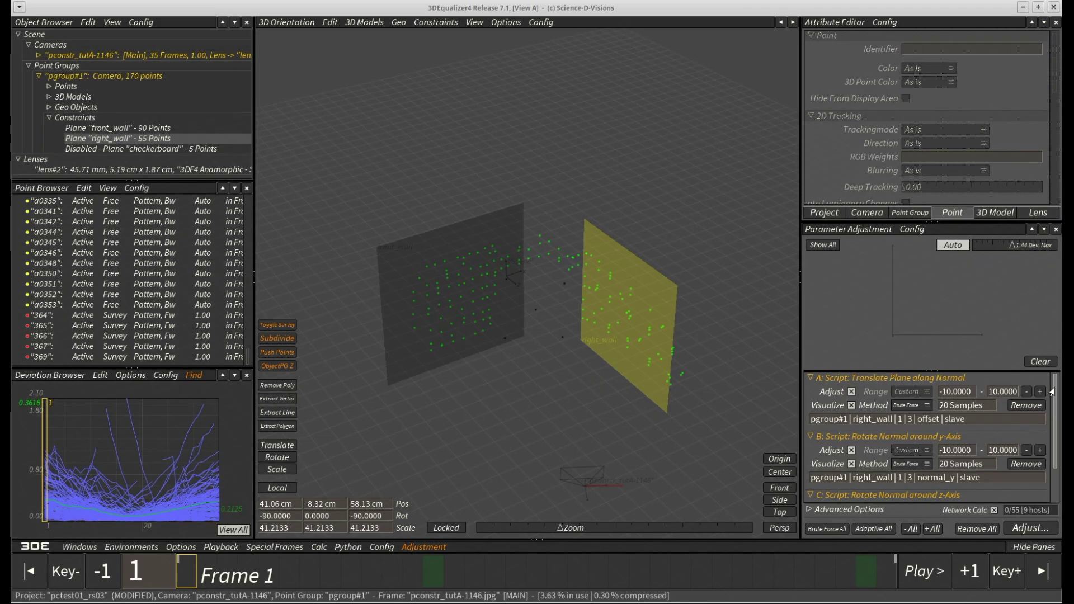
Step: Add translate and rotate adjustments for the front_wall plane
scroll(1055, 392, down, 2)
click(417, 385)
click(417, 369)
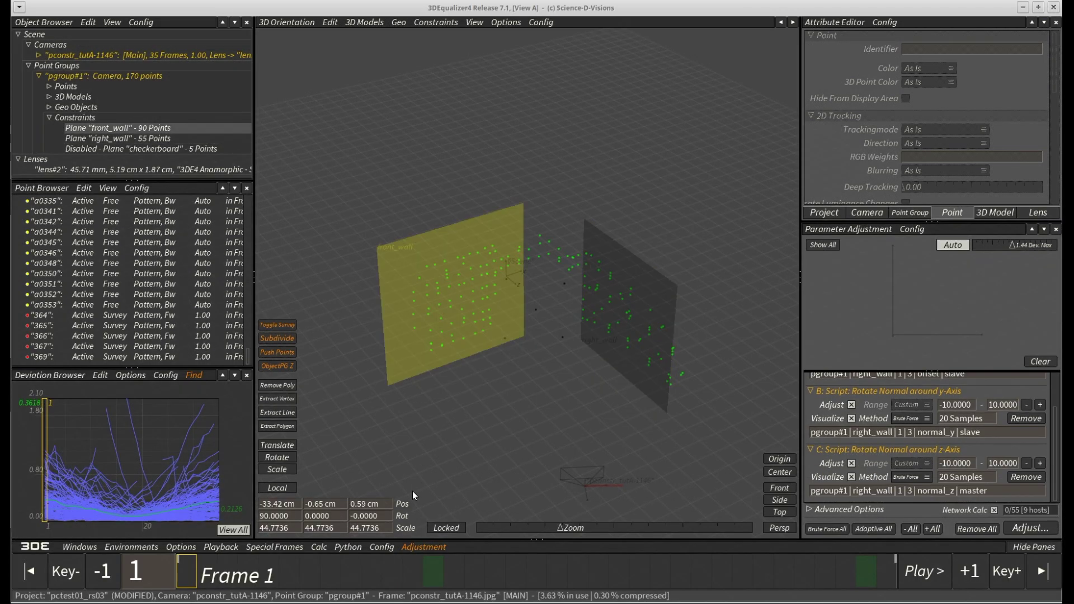
click(423, 547)
click(438, 514)
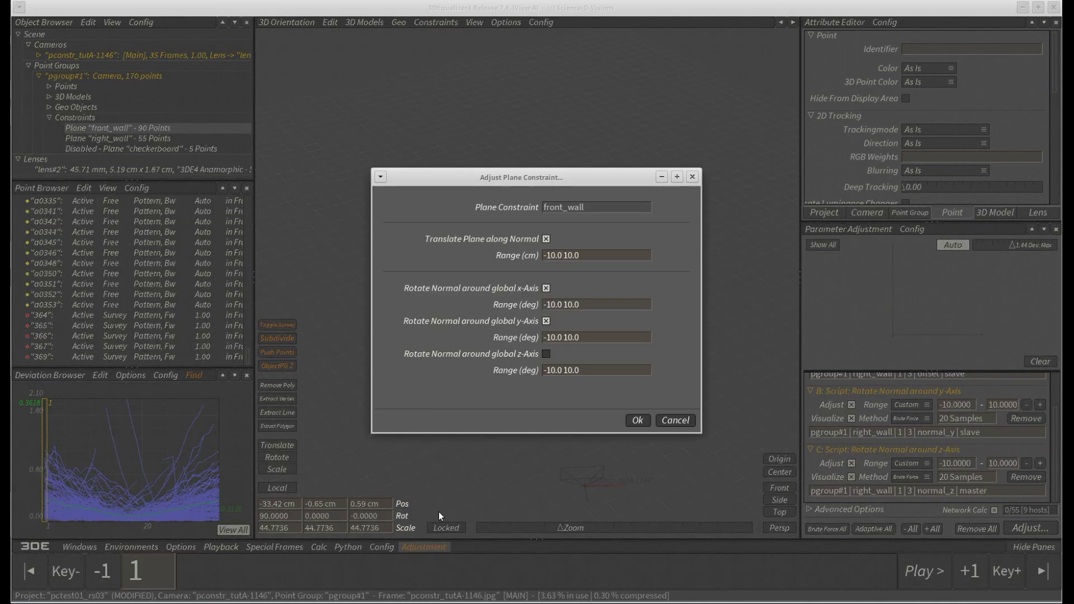
click(636, 421)
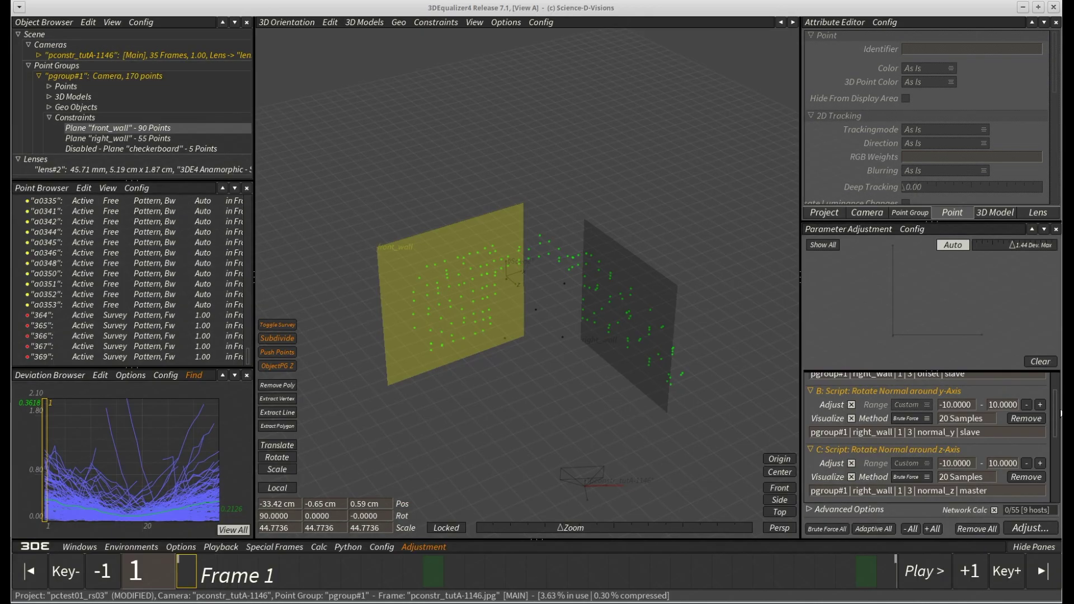
Step: Set focal length to Adjust (Fine, 41.14–50.29 mm) and make all adjustments adaptive
scroll(1056, 406, down, 3)
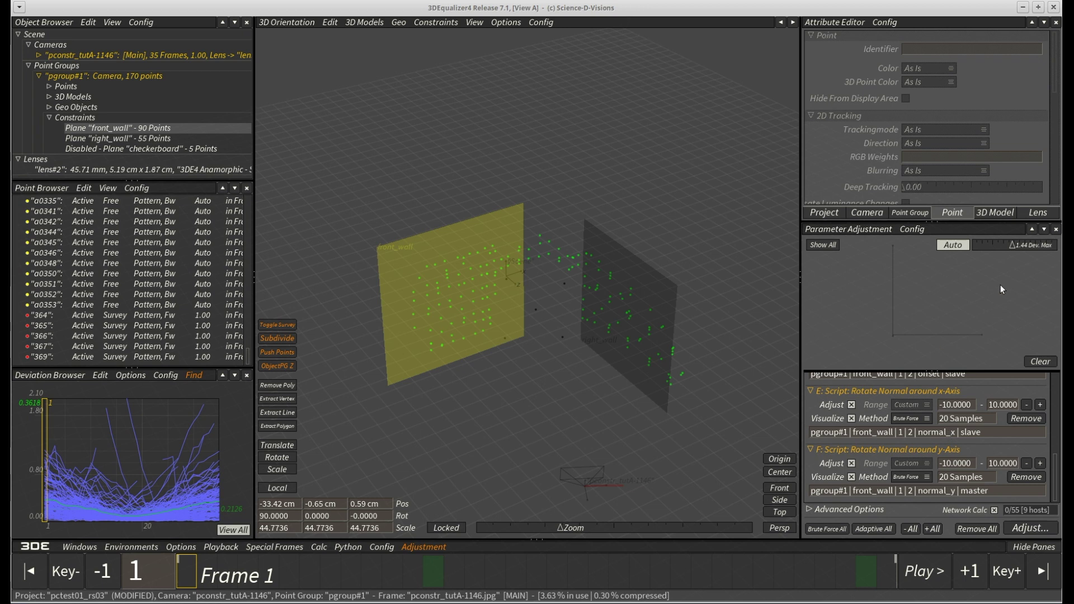
click(1034, 212)
click(1019, 107)
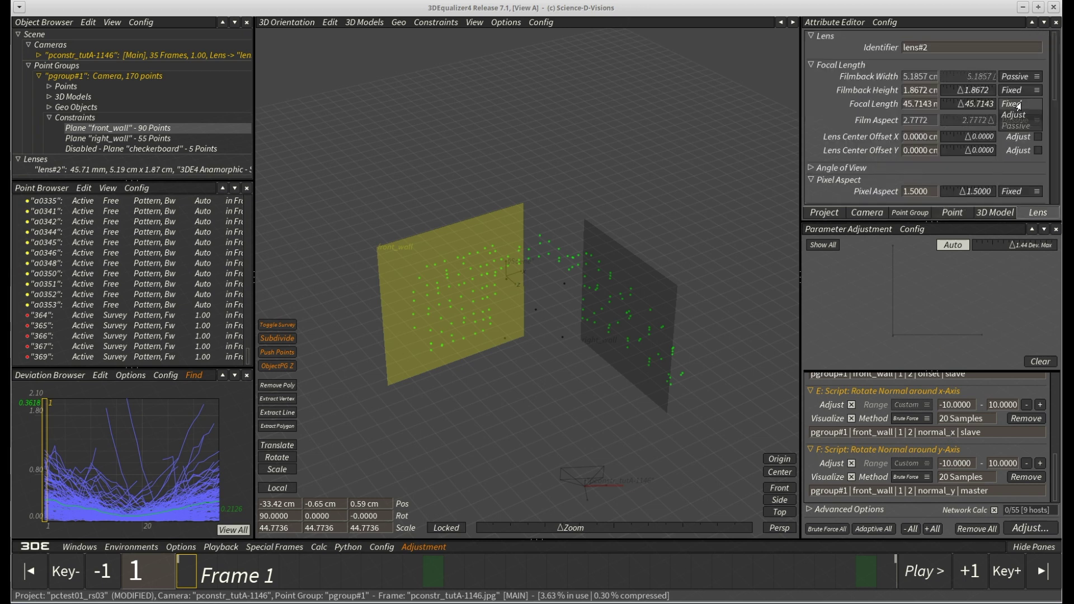
click(1019, 115)
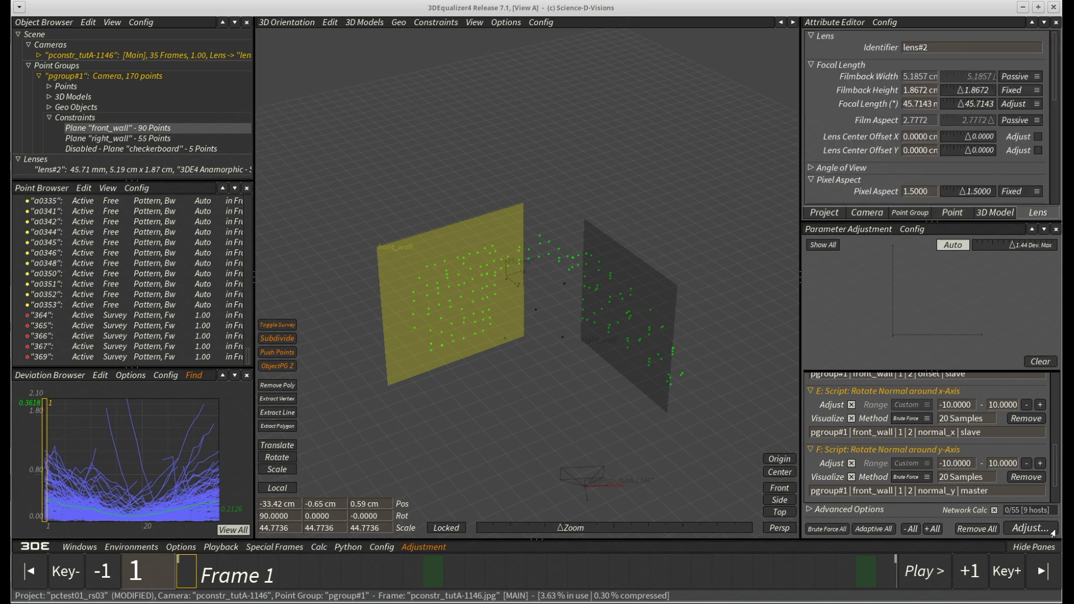
drag(1052, 457, 1052, 508)
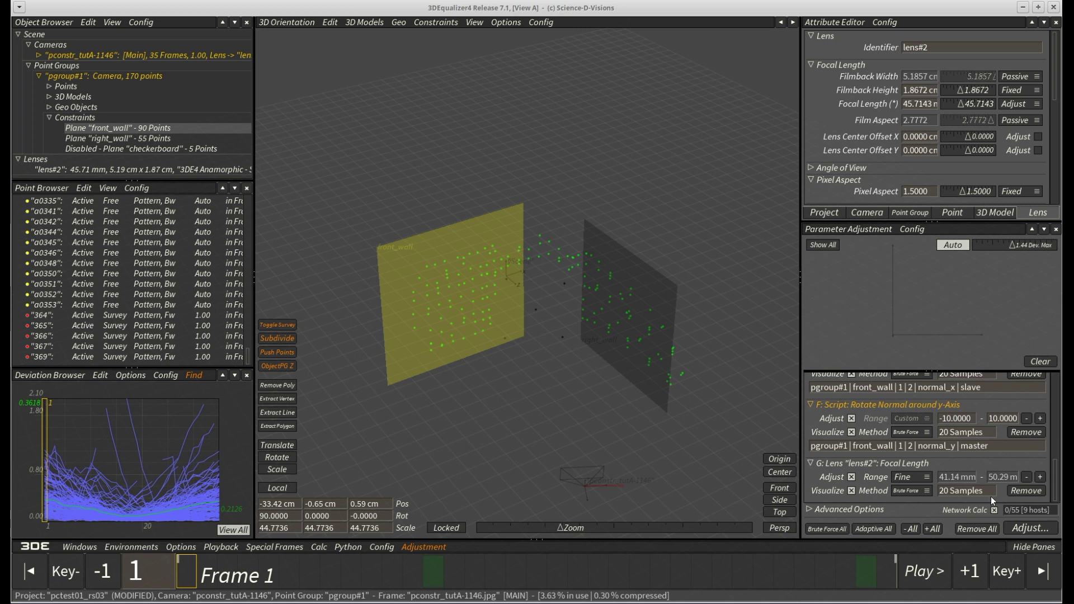
click(872, 530)
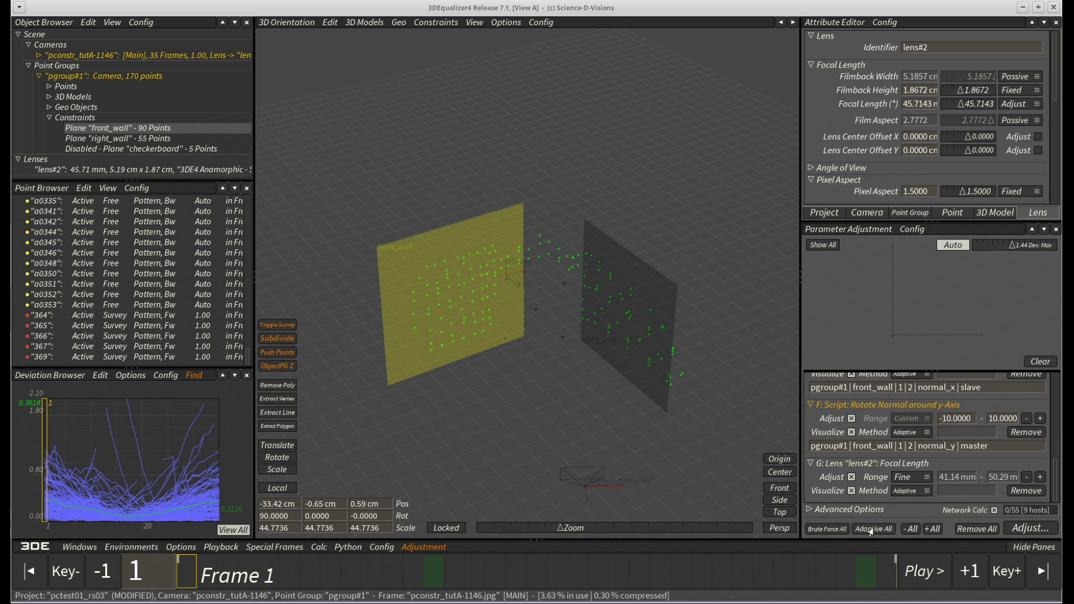
Step: Run the combined adjustment, transfer its 0.1814-pixel best result and re-solve, putting lens#2 at 45.5208 mm
click(1021, 529)
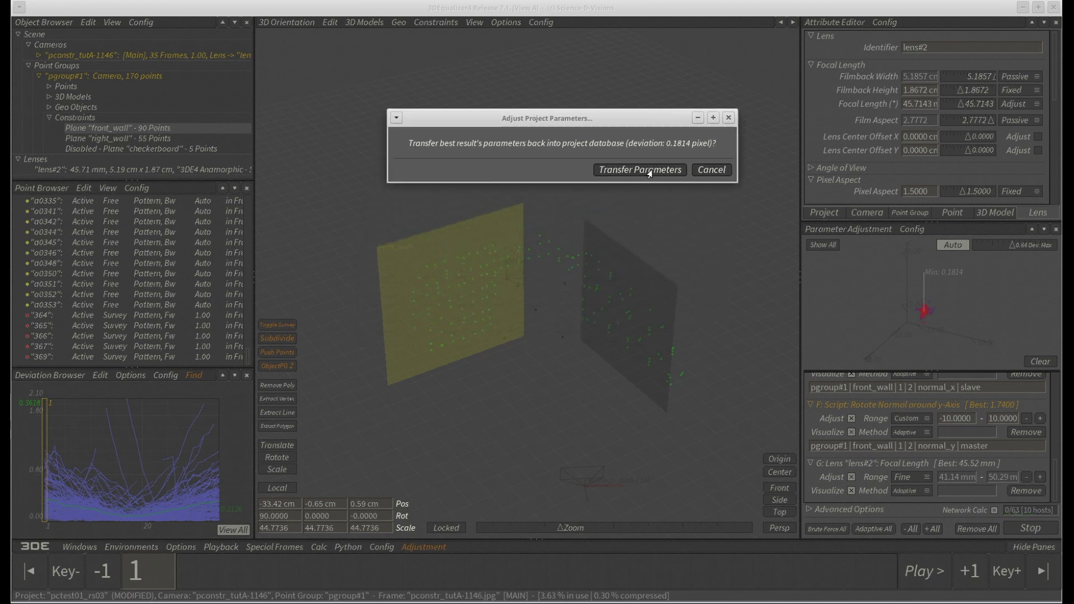
click(640, 170)
key(alt+c)
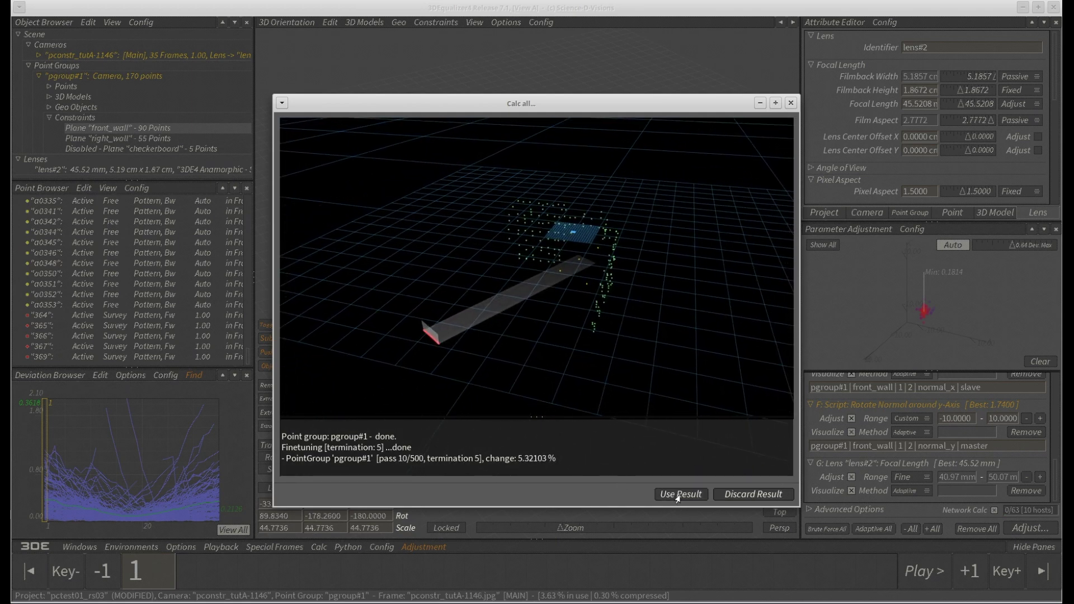
click(678, 494)
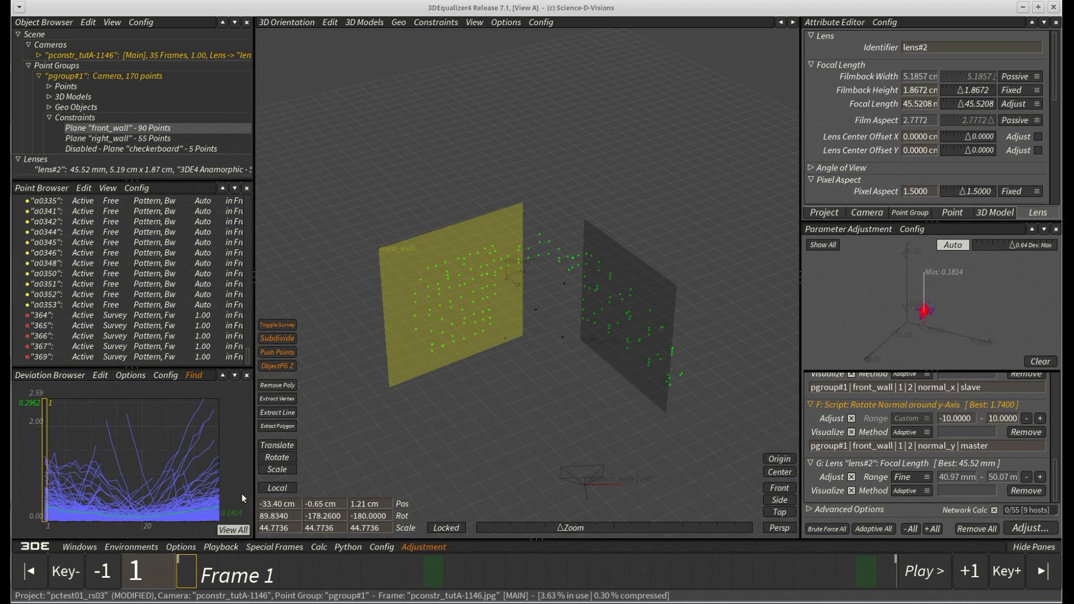
Step: Orbit the 3D view edge-on, then look down on the front_wall and right_wall planes from Top
middle_drag(533, 387, 582, 433)
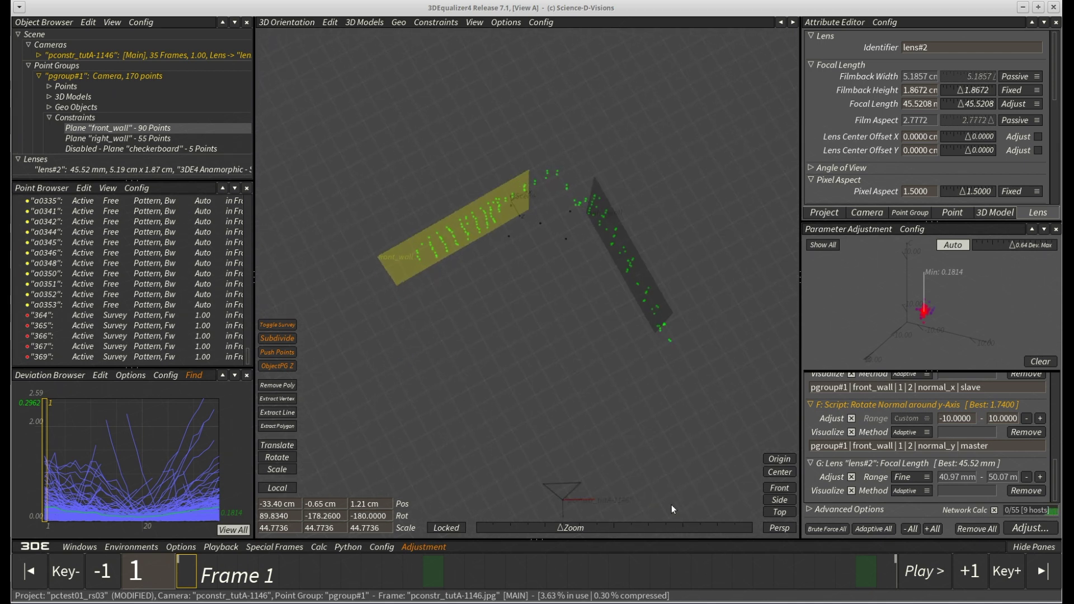
click(783, 513)
click(783, 513)
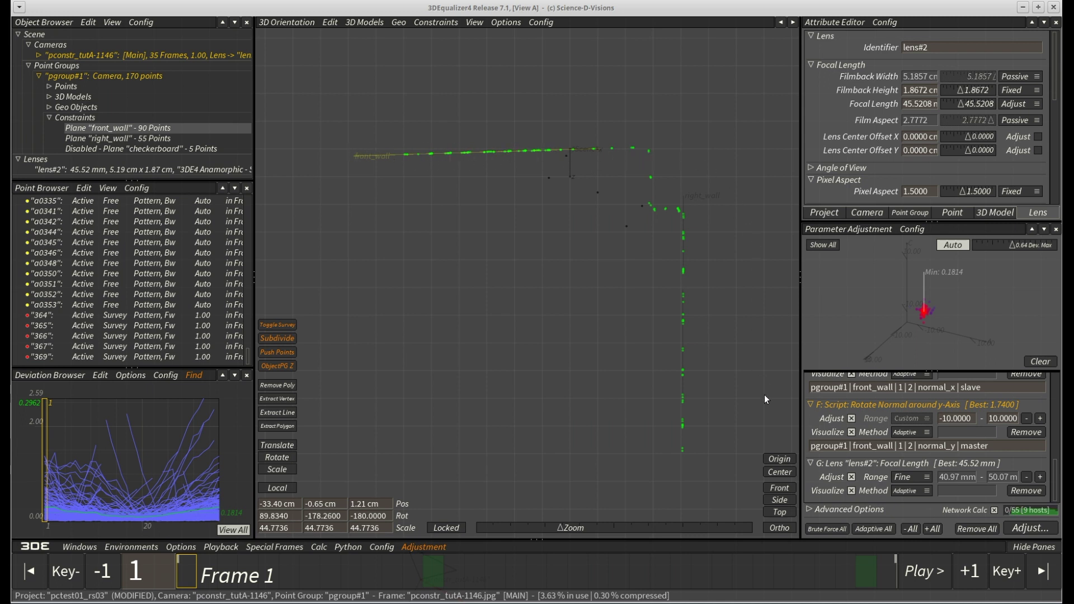
Step: Return to an angled perspective view of both walls with the 3D view filling the whole window
middle_drag(748, 414, 767, 364)
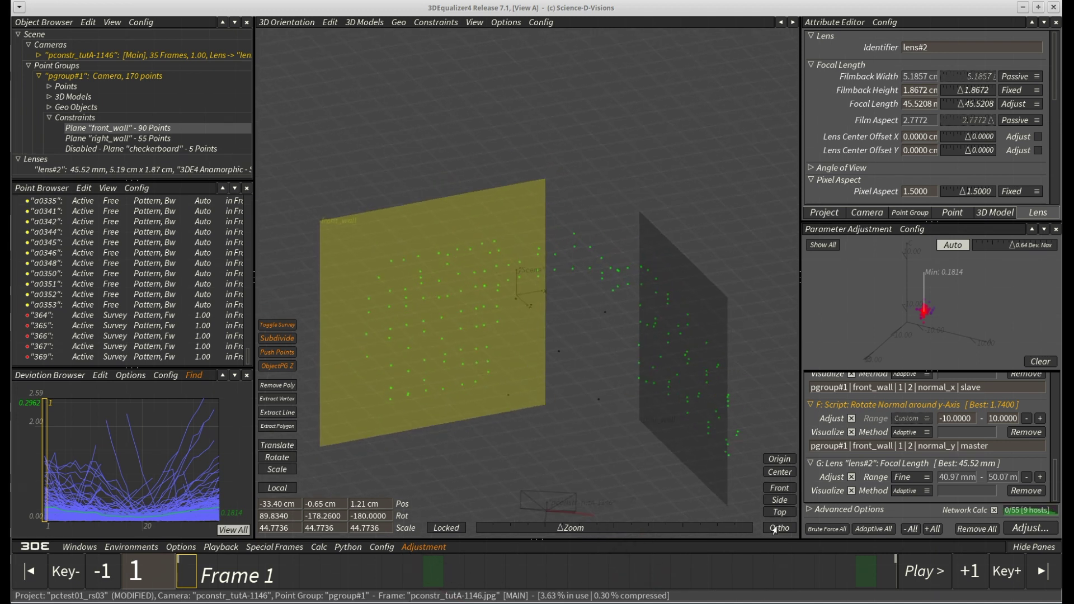
click(776, 529)
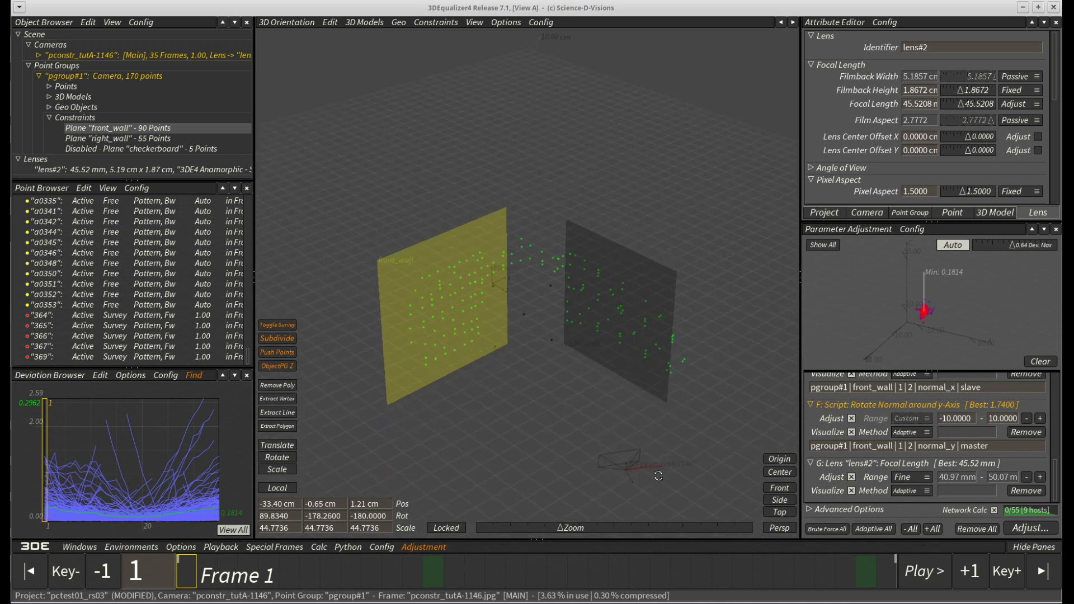
key(ctrl+h)
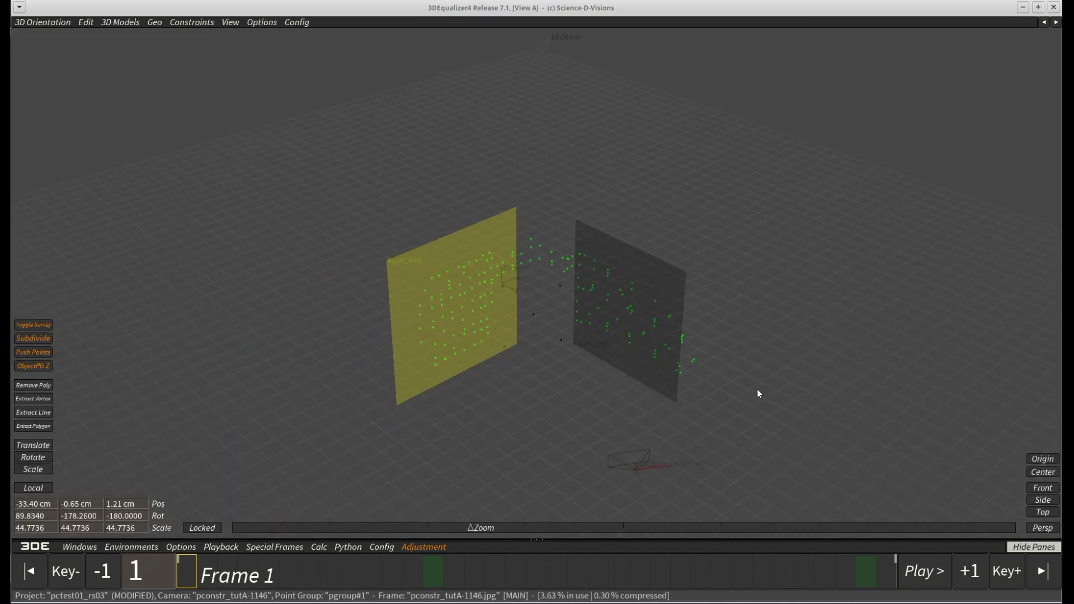